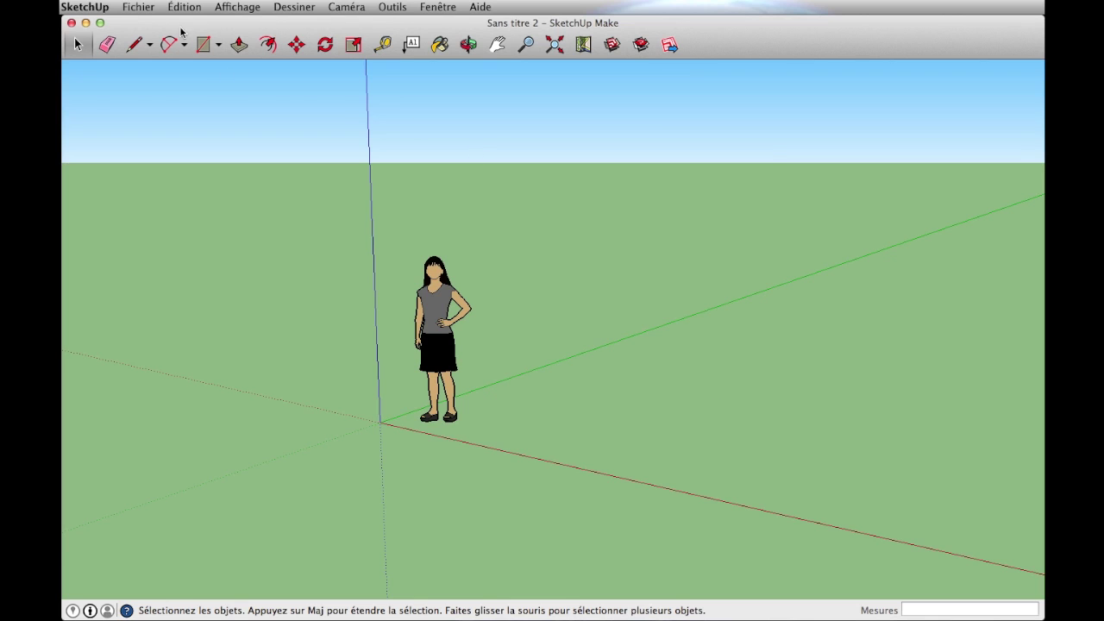
Dock the Grand jeu d'outils palette from Affichage > Palettes d'outils.
left_click(233, 14)
mouse_move(261, 24)
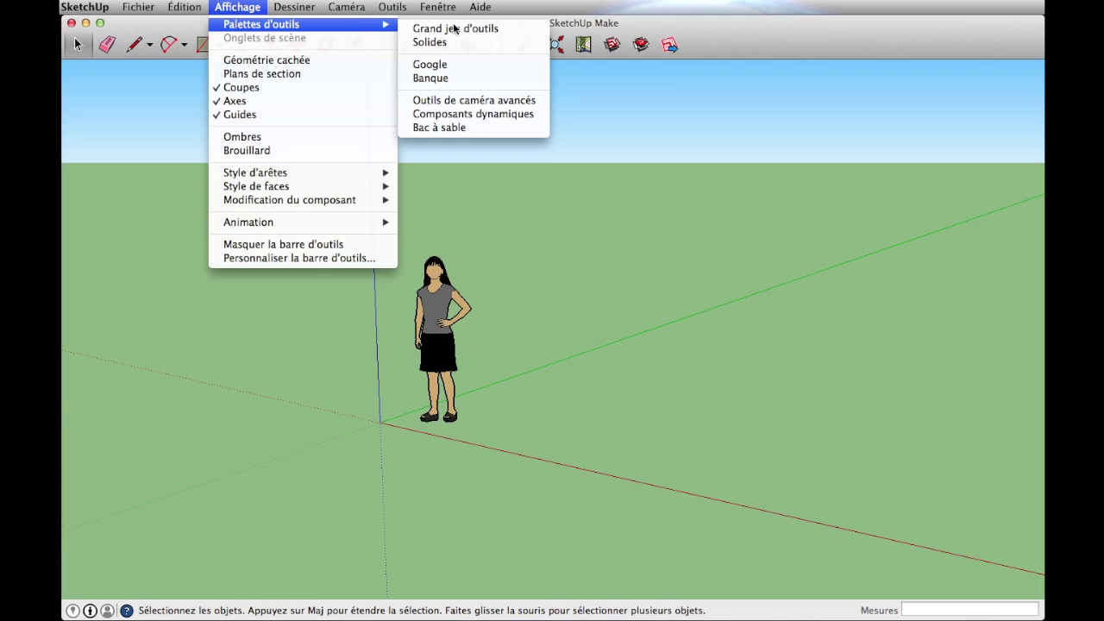
left_click(491, 32)
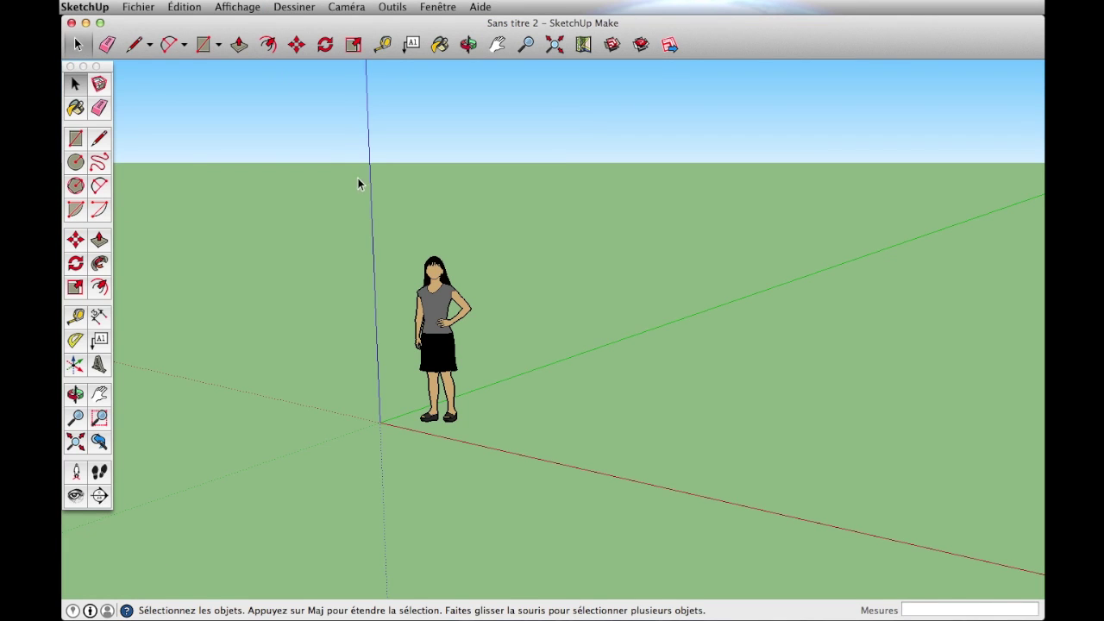
left_click(430, 9)
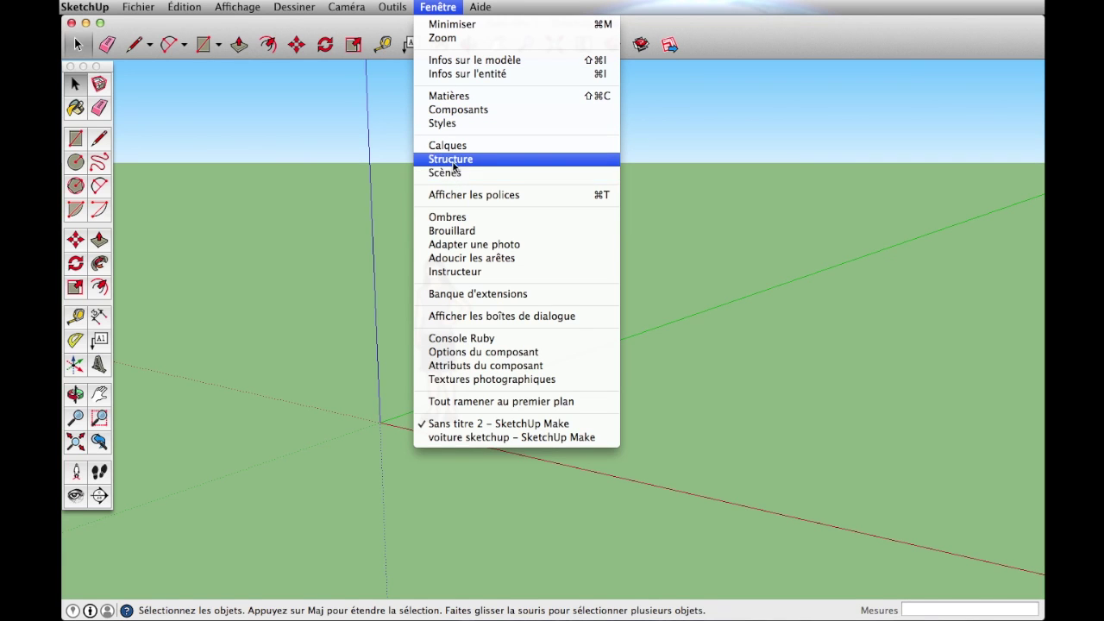
Open the Structure outliner and select the standing figure's entry.
left_click(454, 160)
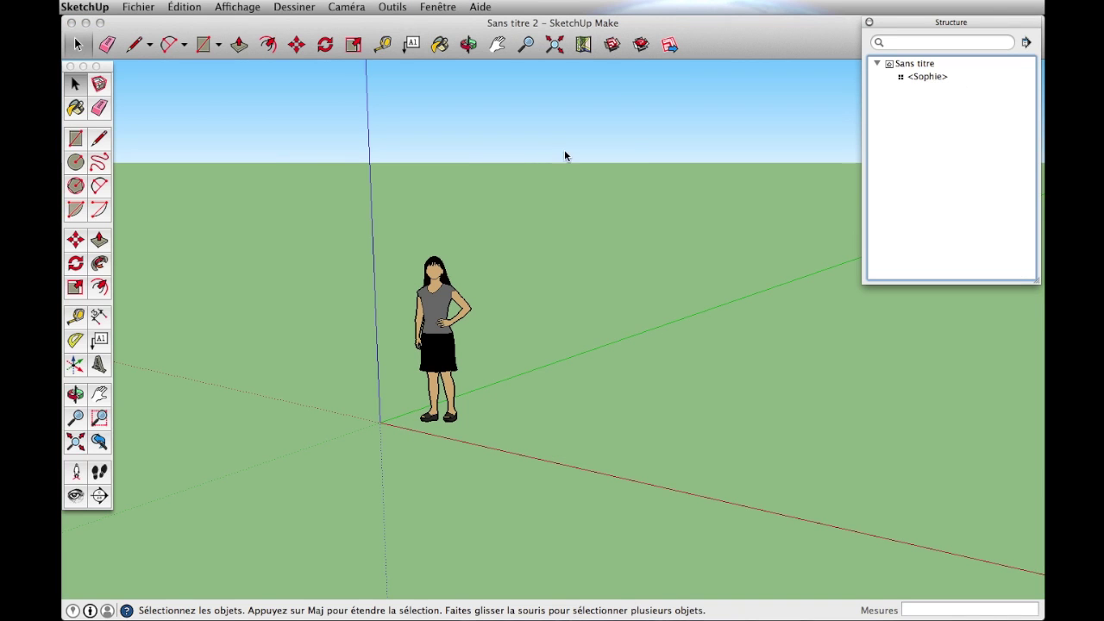
left_click(437, 352)
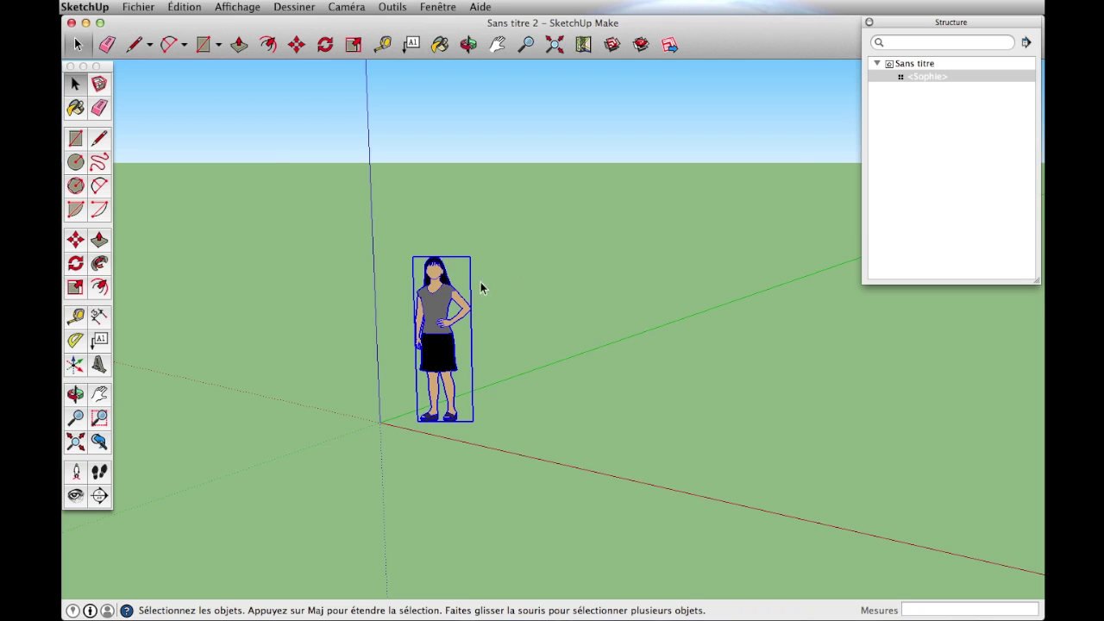
left_click(509, 481)
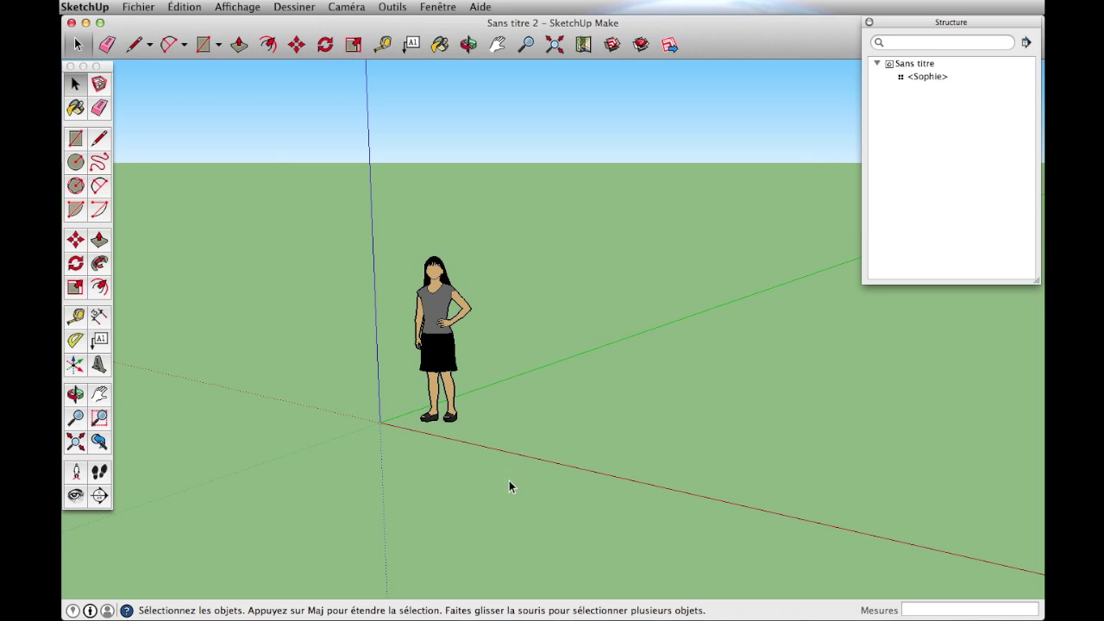
left_click(420, 293)
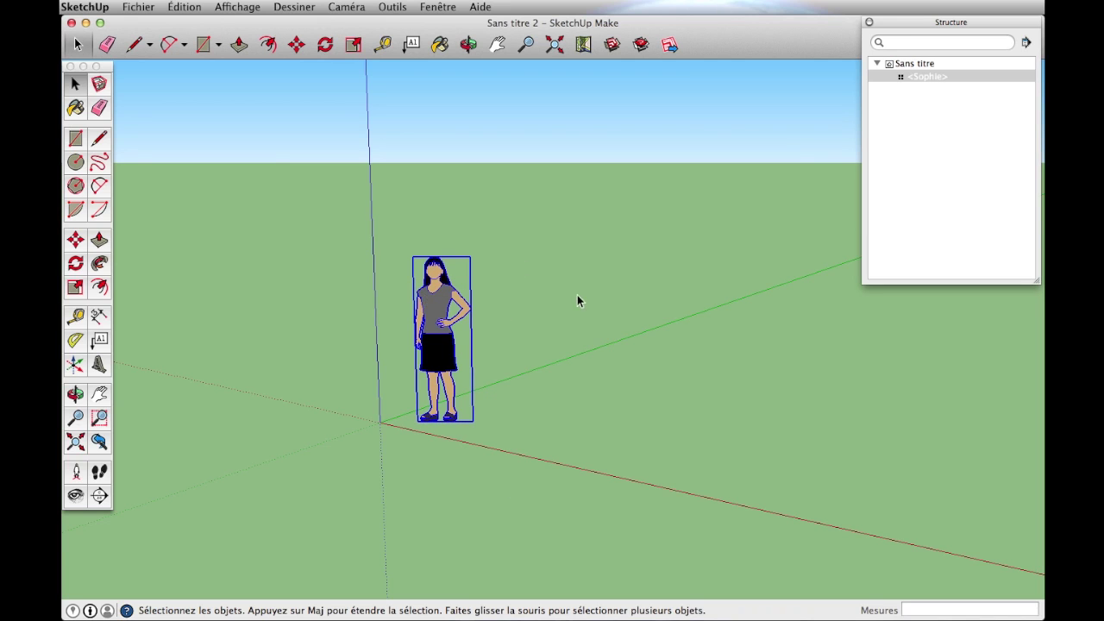
Hide and reveal the figure, then erase it with Effacer.
right_click(933, 81)
left_click(963, 116)
right_click(941, 82)
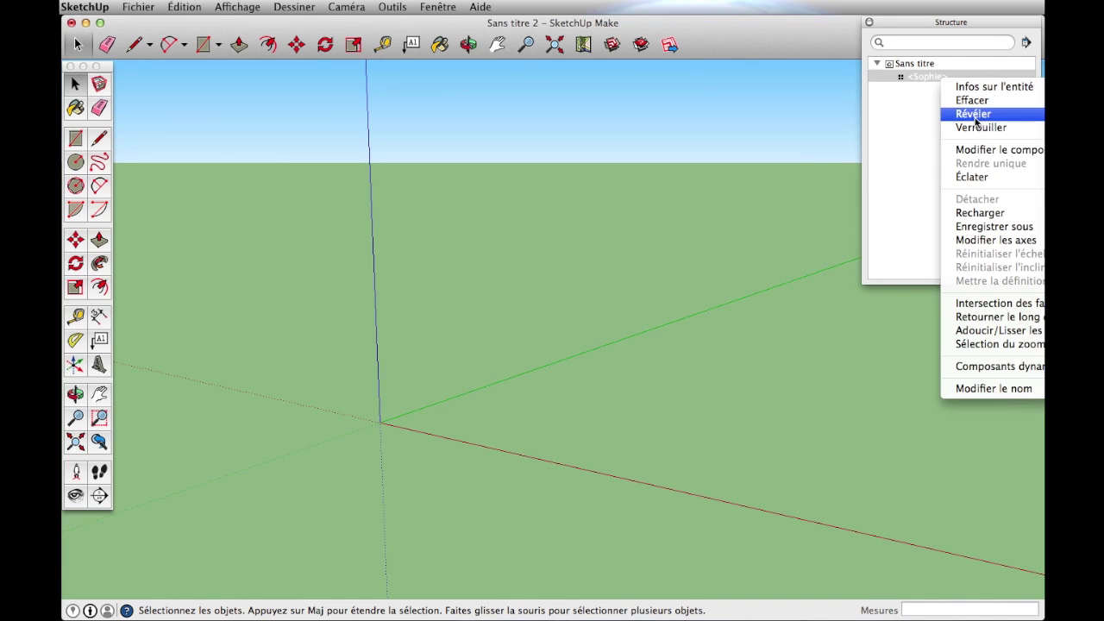
left_click(973, 114)
right_click(931, 82)
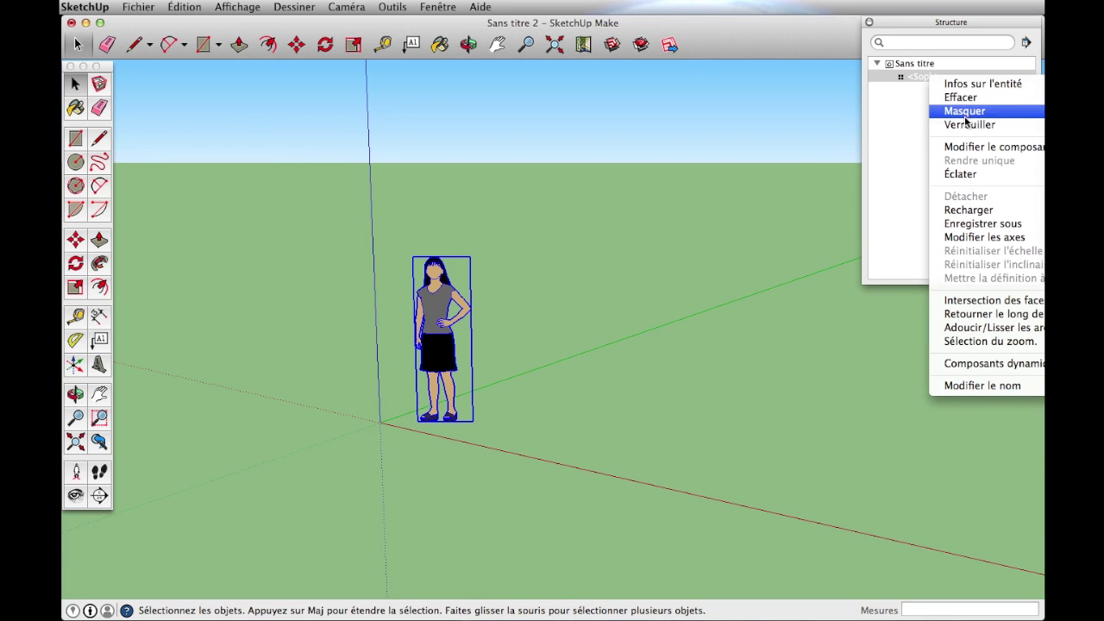
left_click(963, 98)
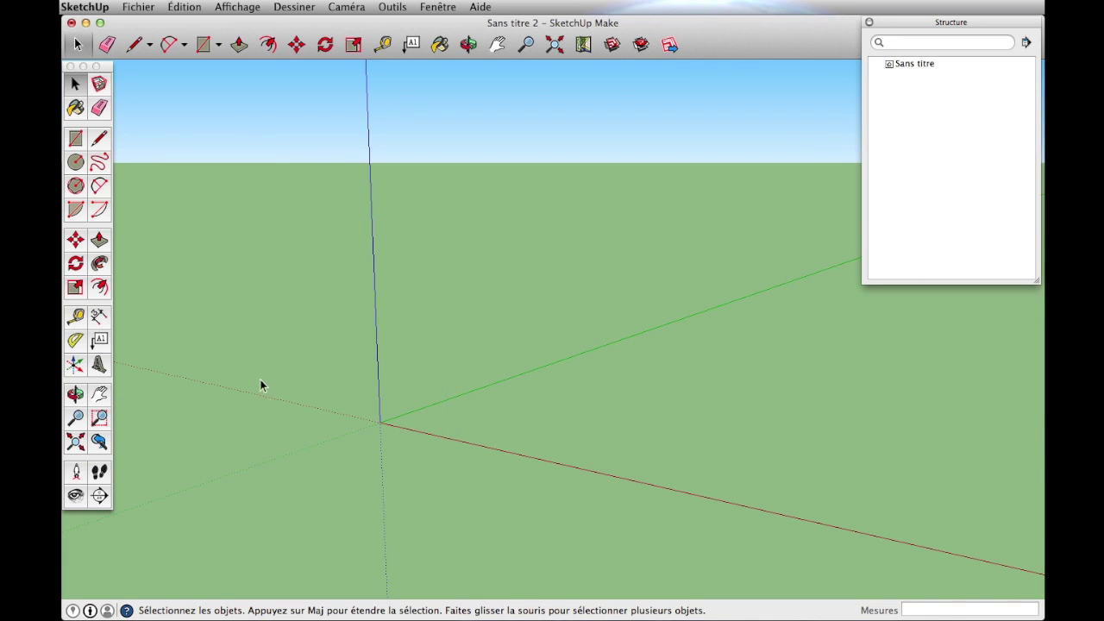
left_click(83, 138)
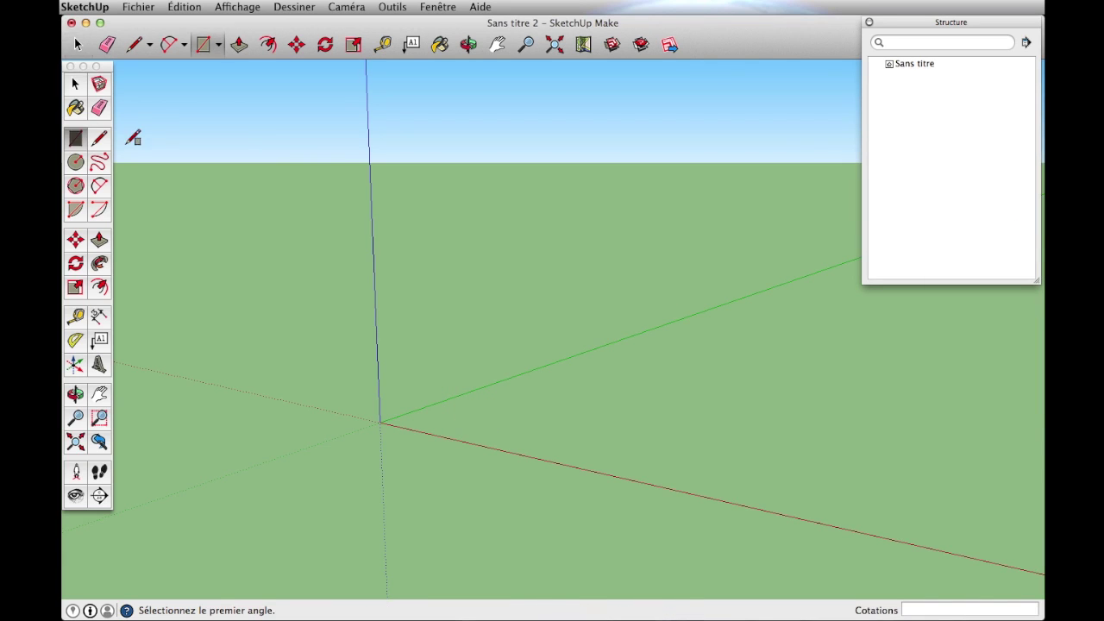
Draw a 2 by 1.5 rectangle with its first corner at the origin.
left_click(380, 421)
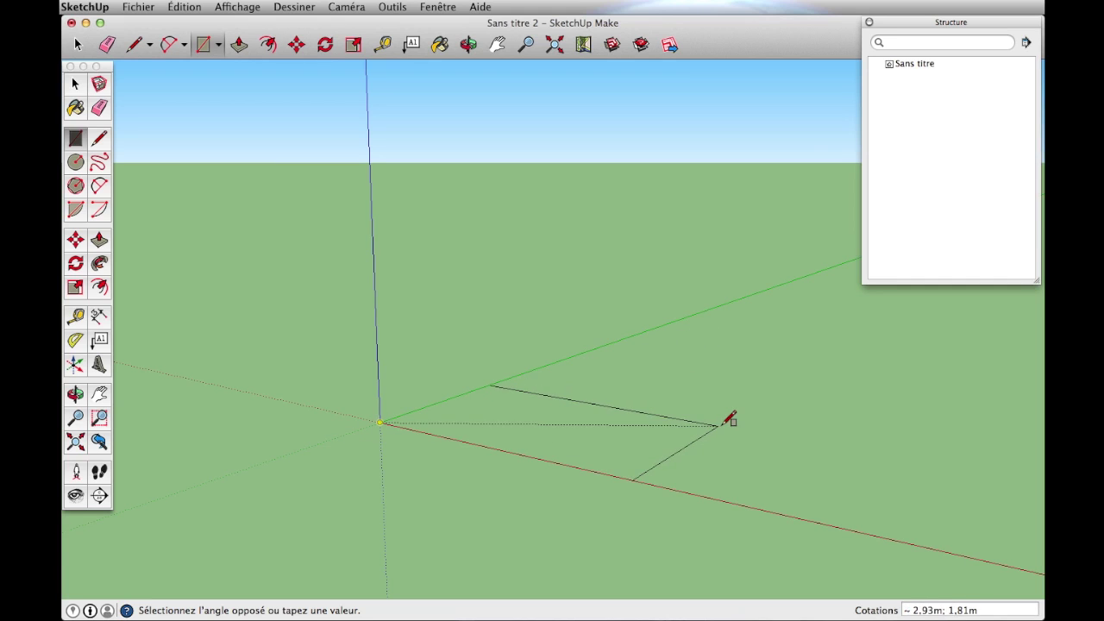
type("2:1.5")
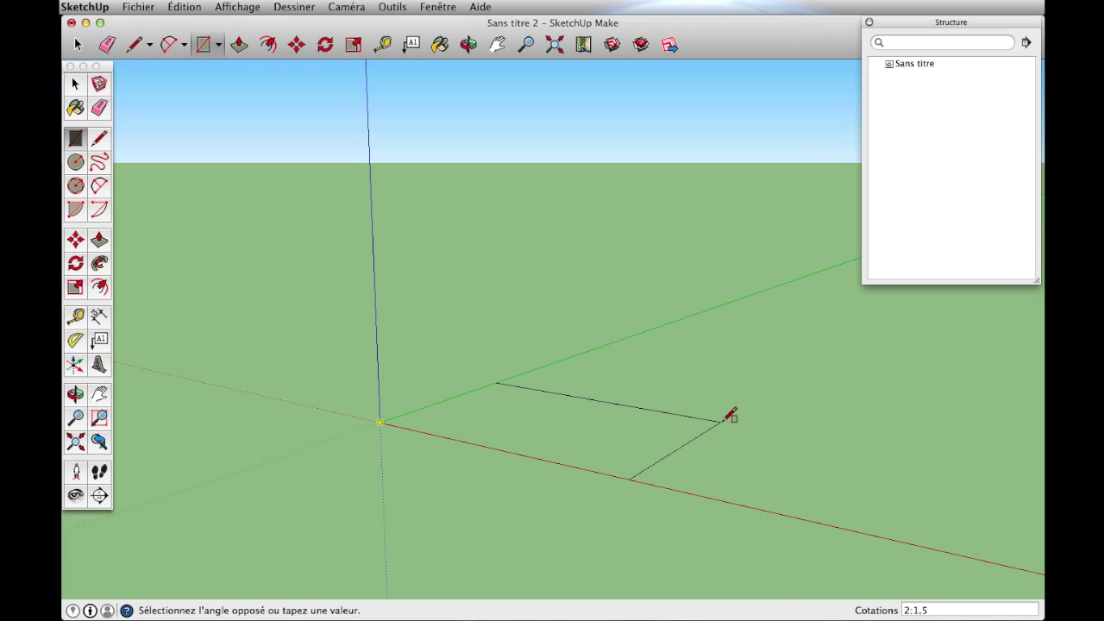
key("Return")
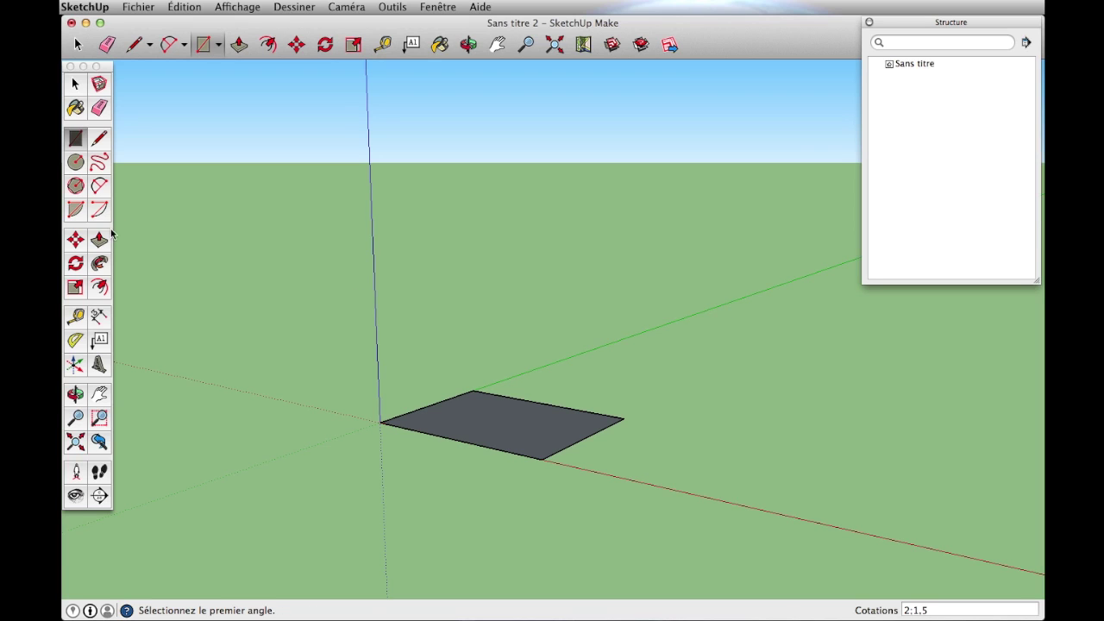
left_click(99, 240)
Push/Pull the 2 by 1.5 rectangle up to exactly 0.50 m.
left_click(486, 435)
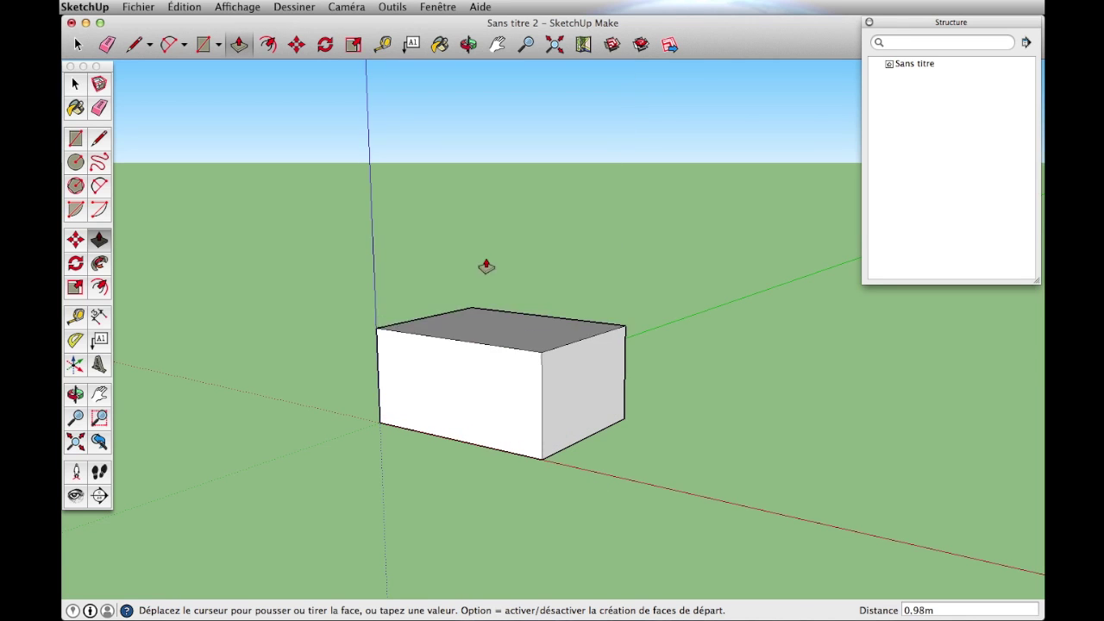
left_click(463, 326)
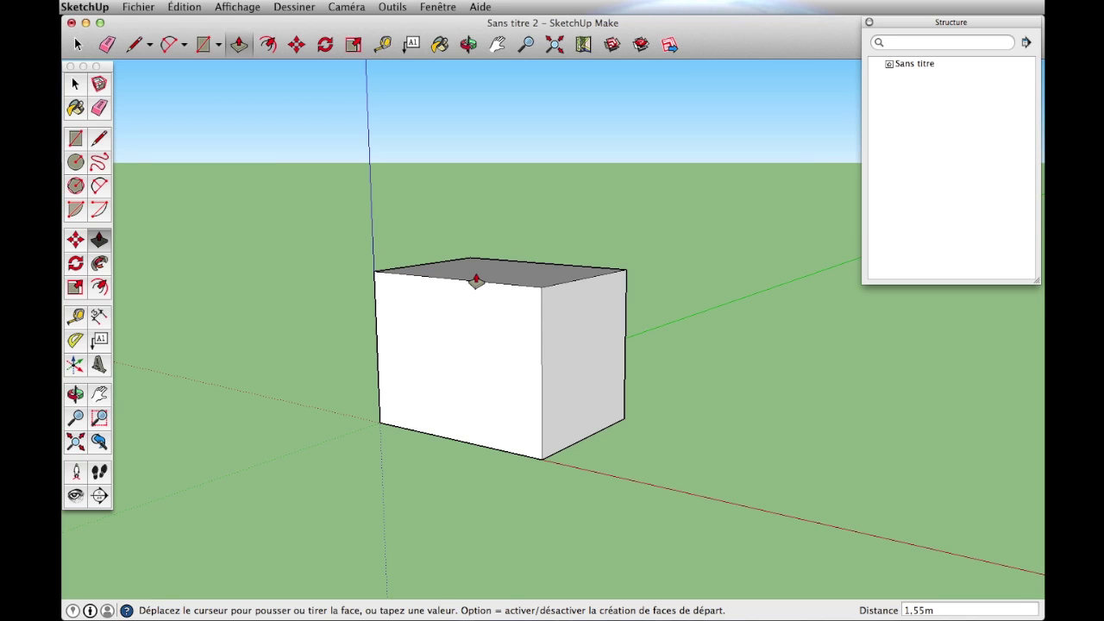
key("Return")
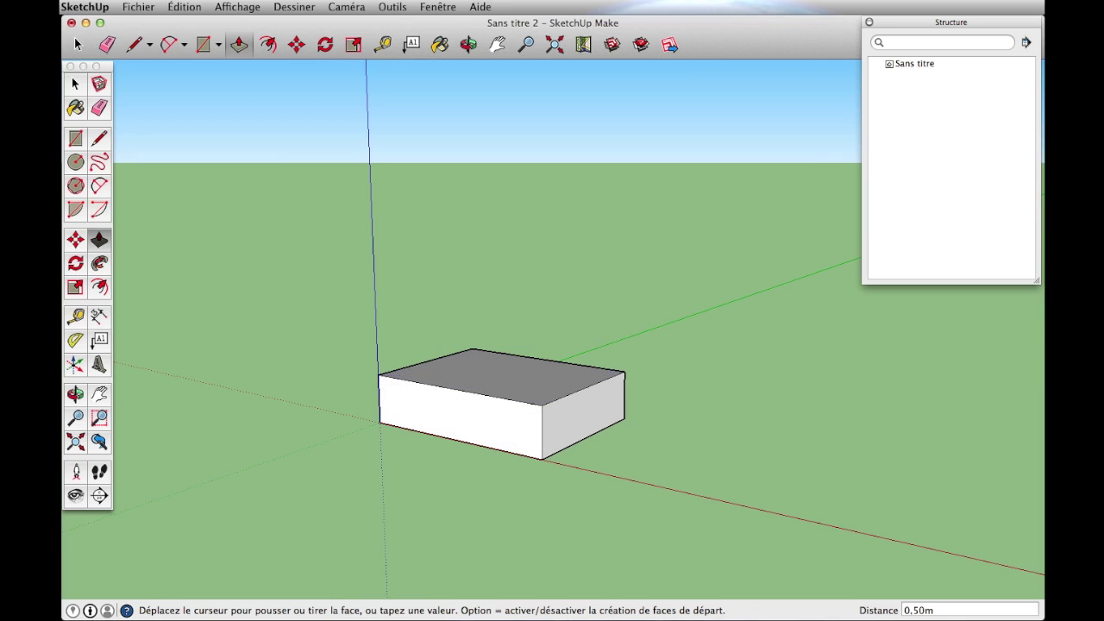
left_click(99, 139)
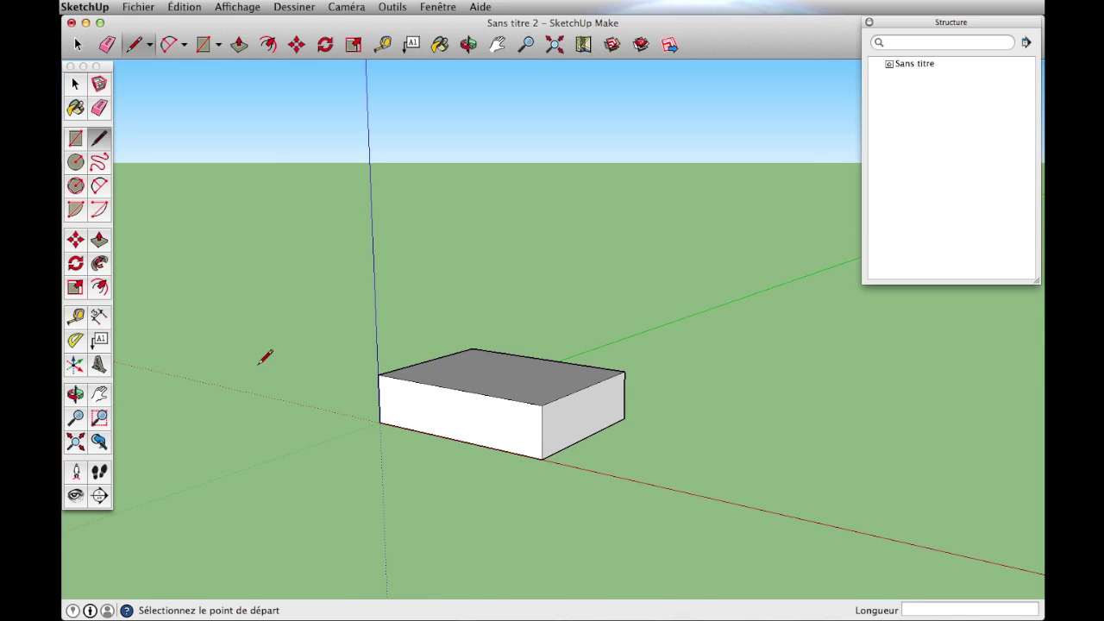
Draw a diagonal across the box end and push the triangular corner through for a bevel.
left_click(542, 431)
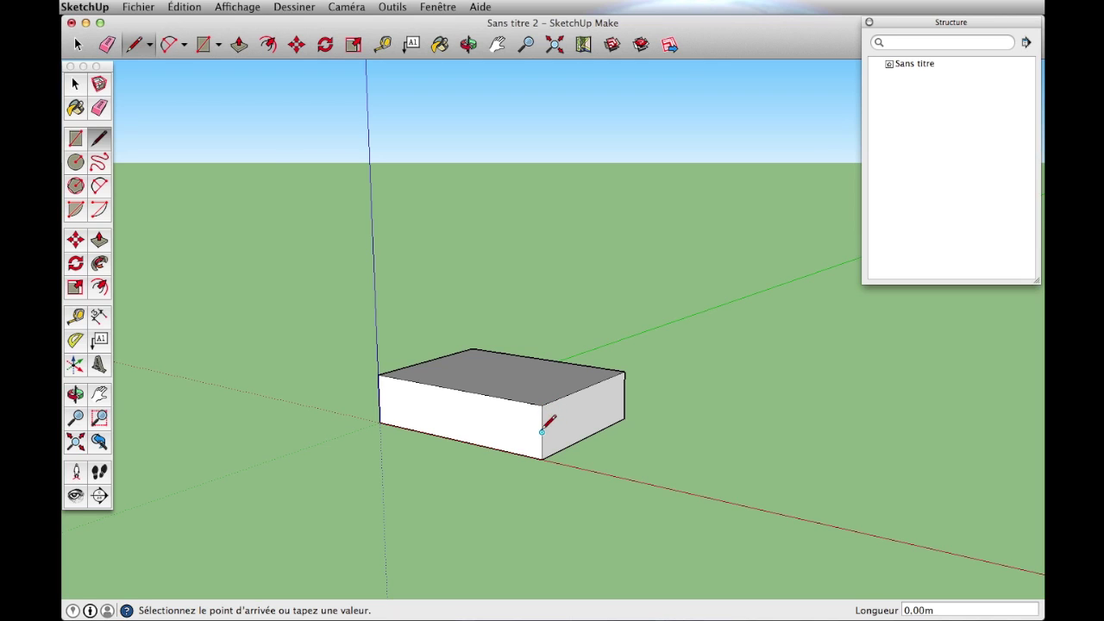
left_click(520, 401)
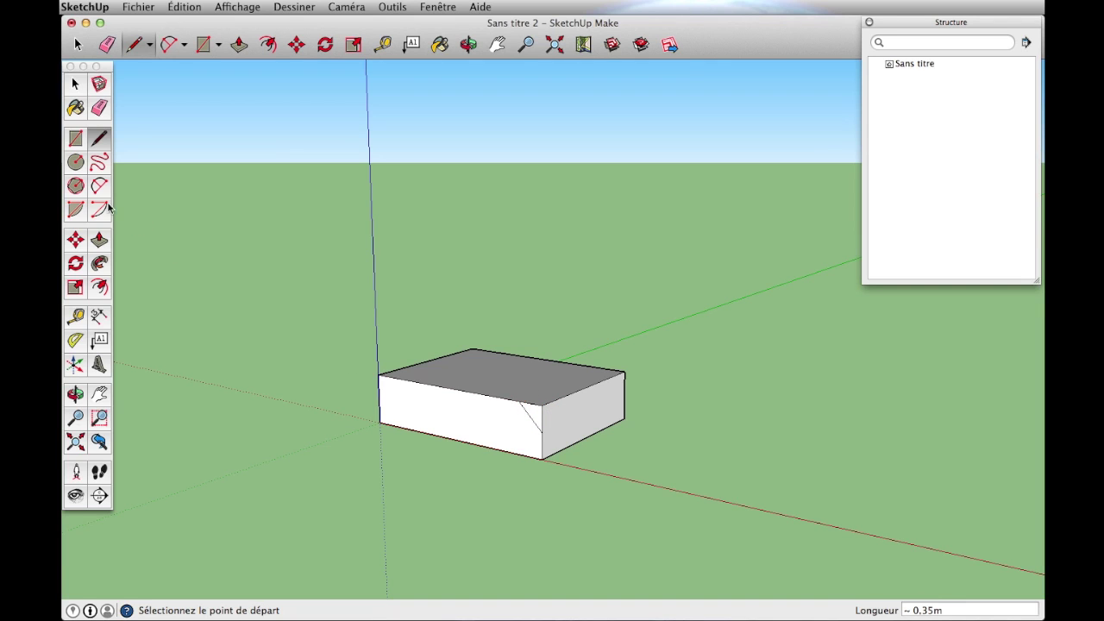
left_click(100, 239)
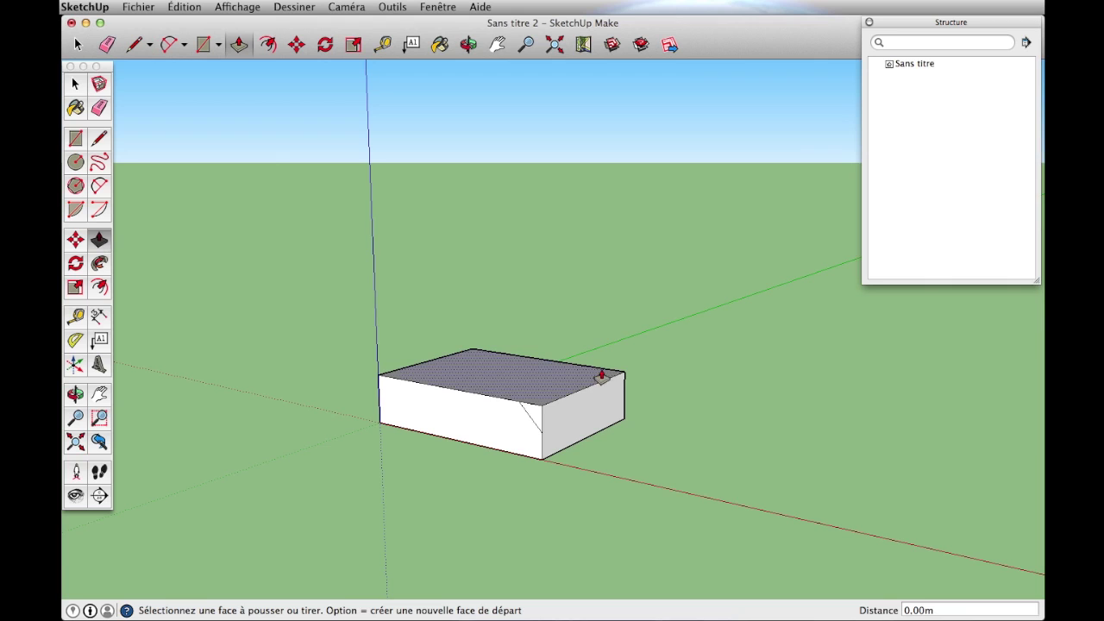
left_click(537, 418)
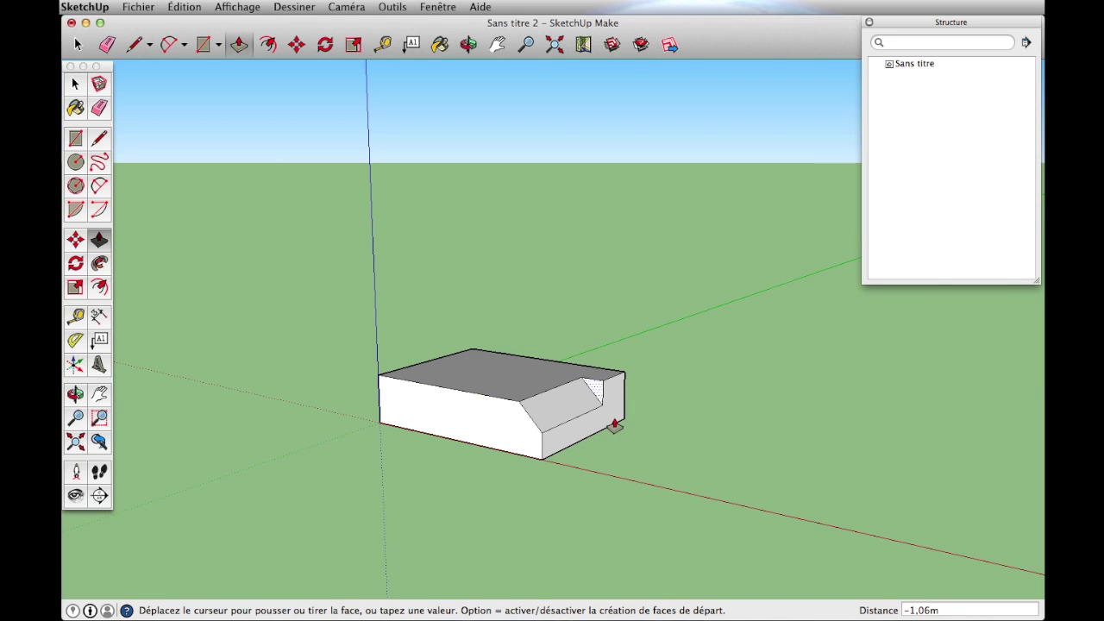
left_click(625, 423)
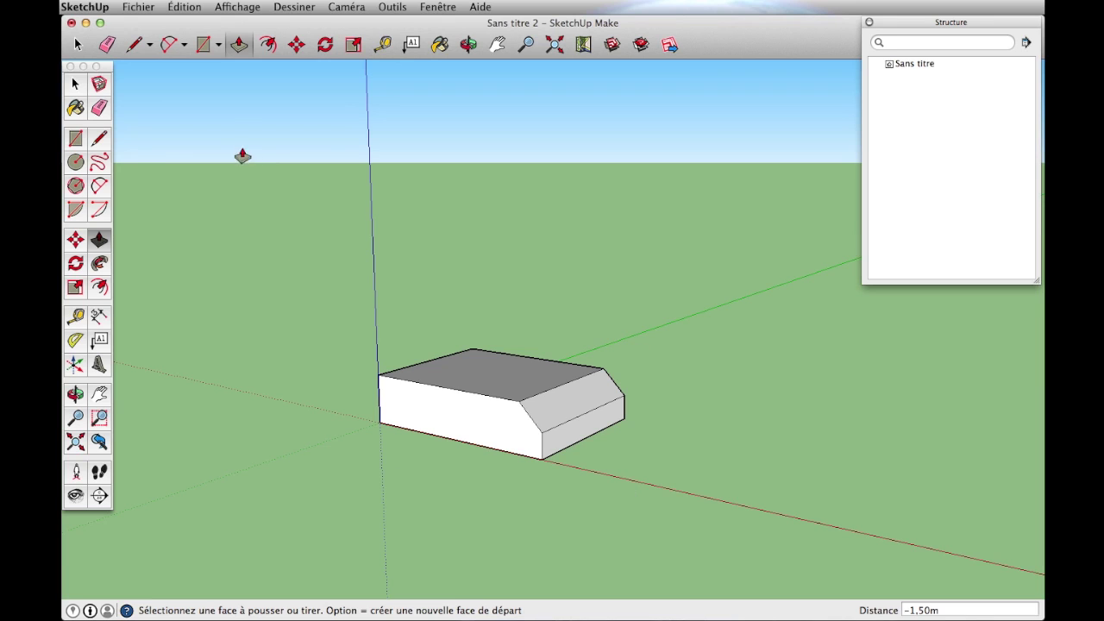
left_click(97, 142)
left_click(405, 380)
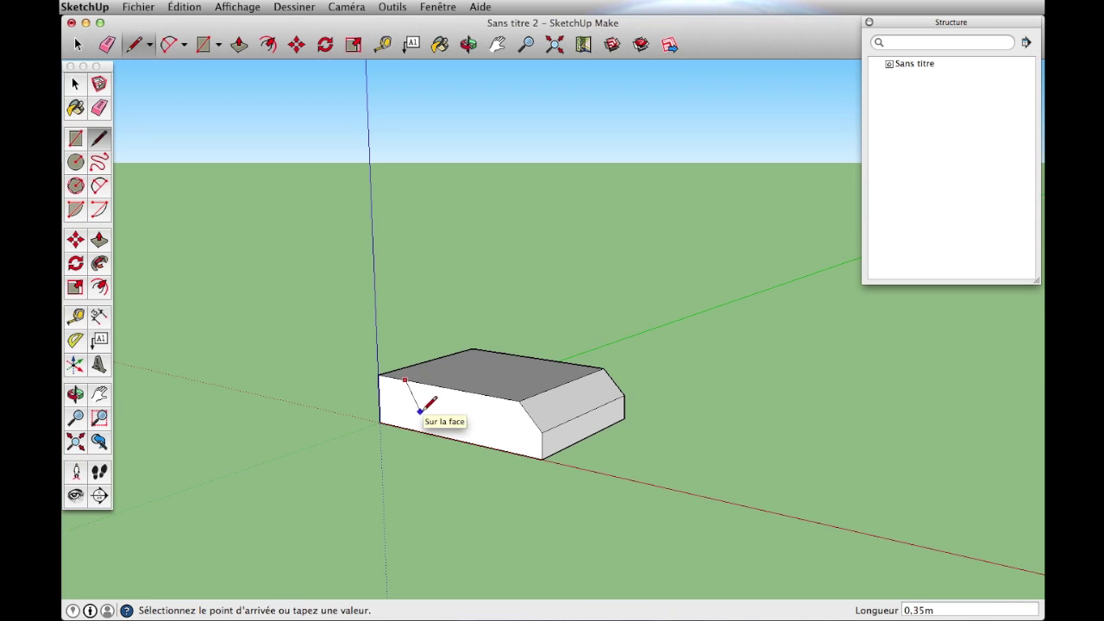
Outline a sloped cutout on the box side and push it through the full 1.50 m depth.
left_click(419, 411)
left_click(501, 429)
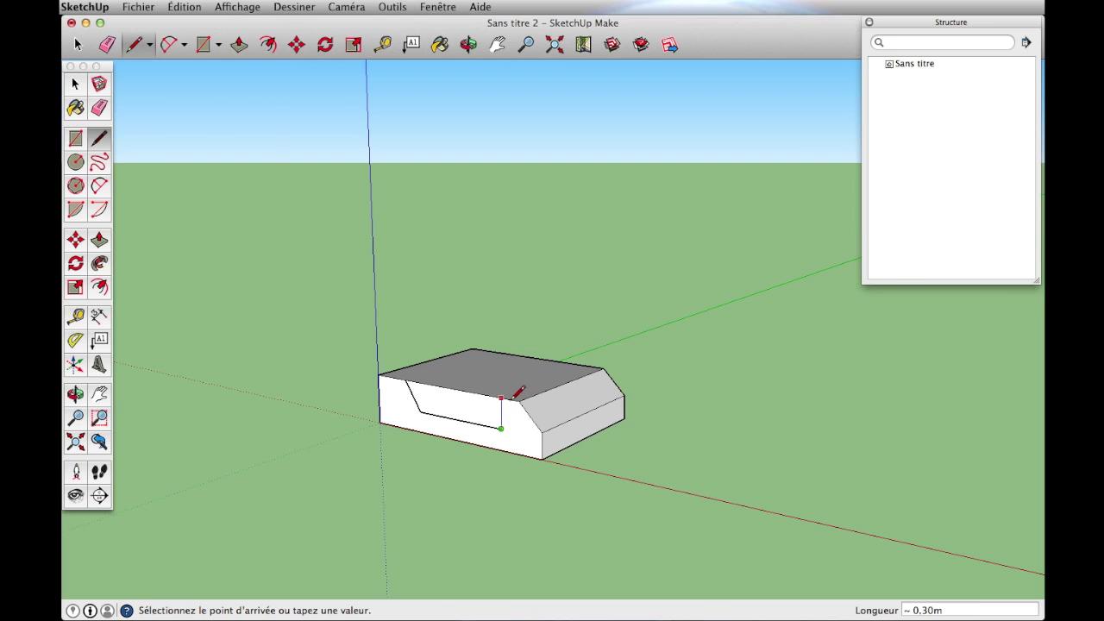
scroll(513, 398, "up", 2)
scroll(515, 396, "up", 2)
left_click(517, 395)
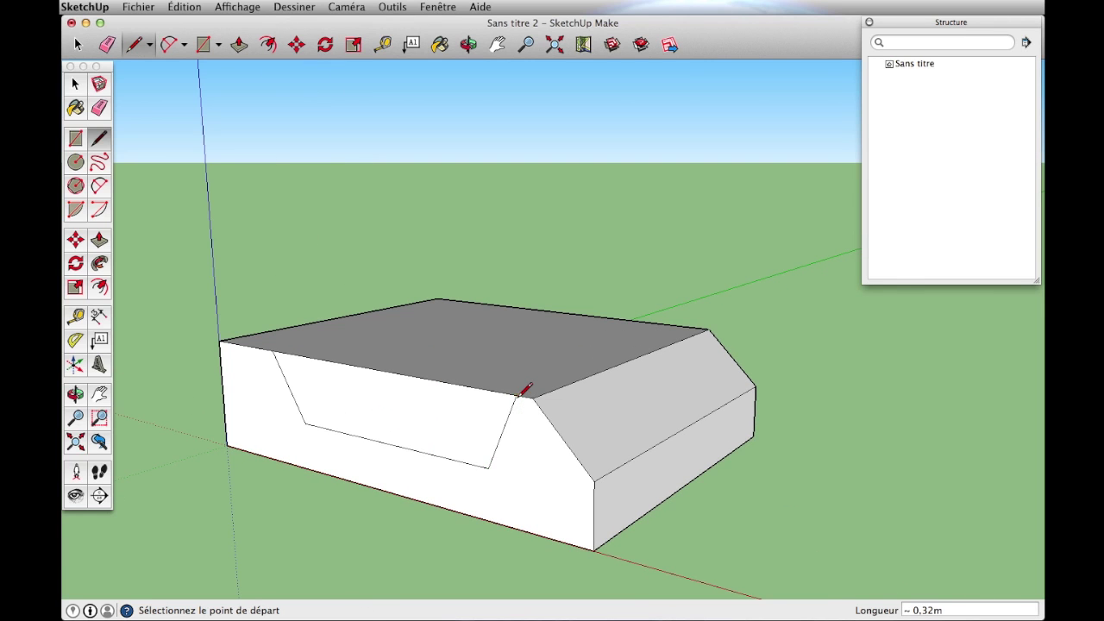
left_click(100, 241)
left_click(338, 388)
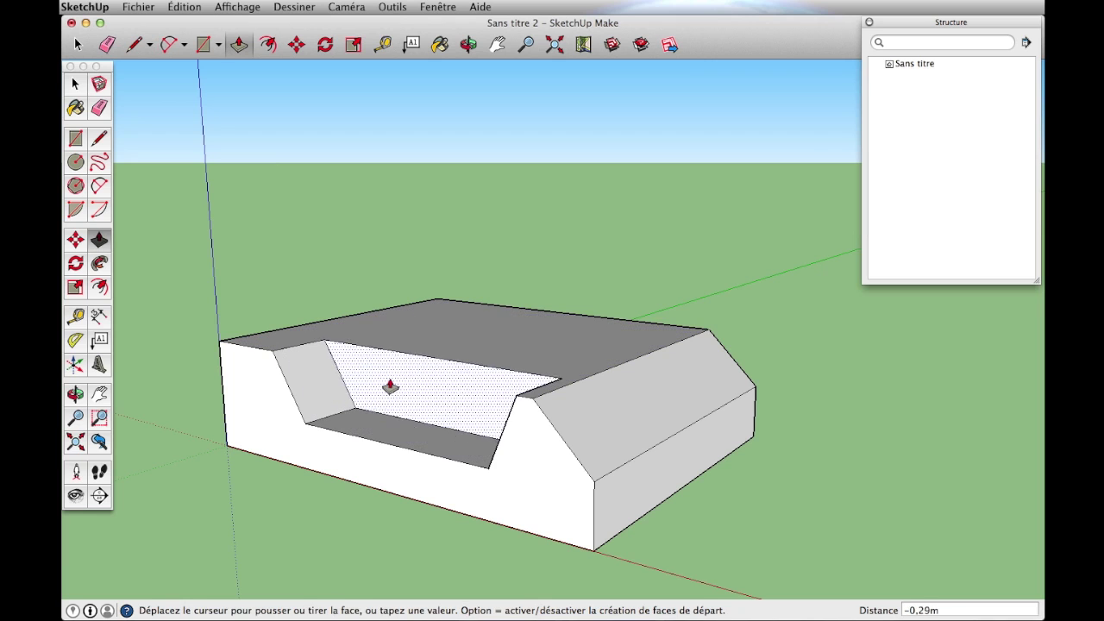
left_click(581, 321)
Zoom out and orbit to view the hollowed chassis from a new angle.
scroll(314, 461, "down", 2)
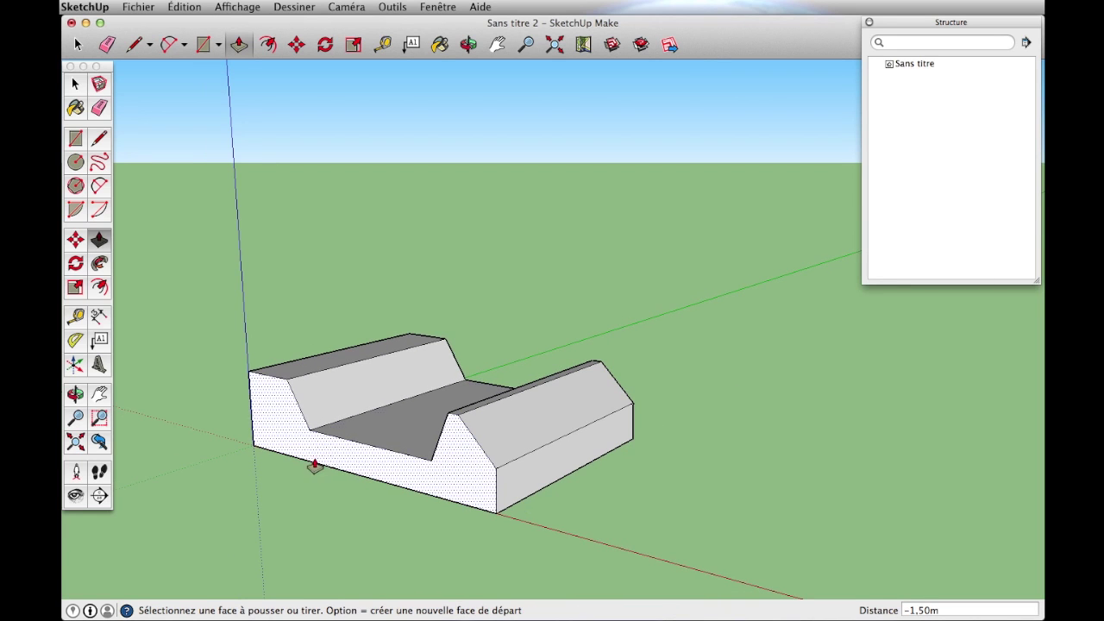
scroll(297, 563, "up", 3)
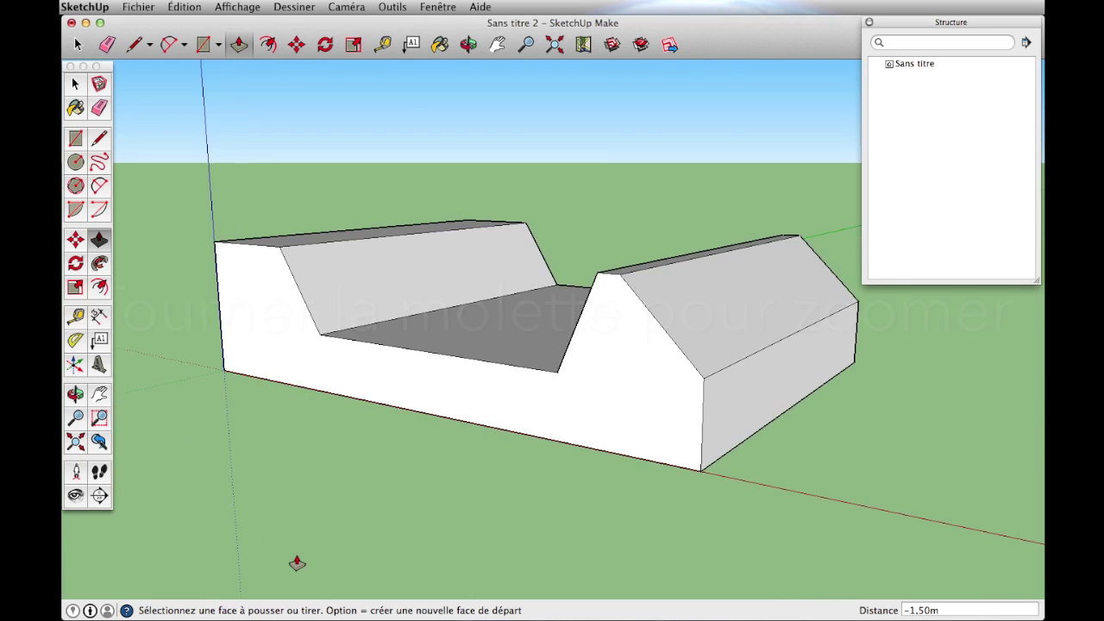
scroll(569, 224, "down", 2)
scroll(552, 258, "down", 1)
scroll(541, 290, "up", 1)
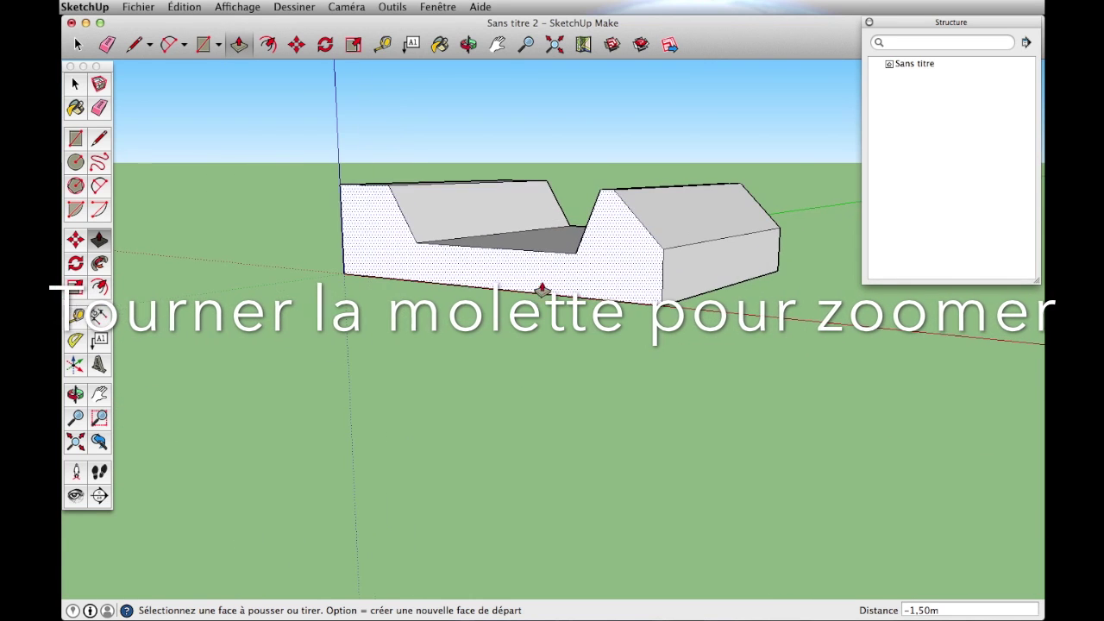
scroll(554, 192, "up", 1)
scroll(537, 413, "down", 2)
scroll(539, 412, "down", 1)
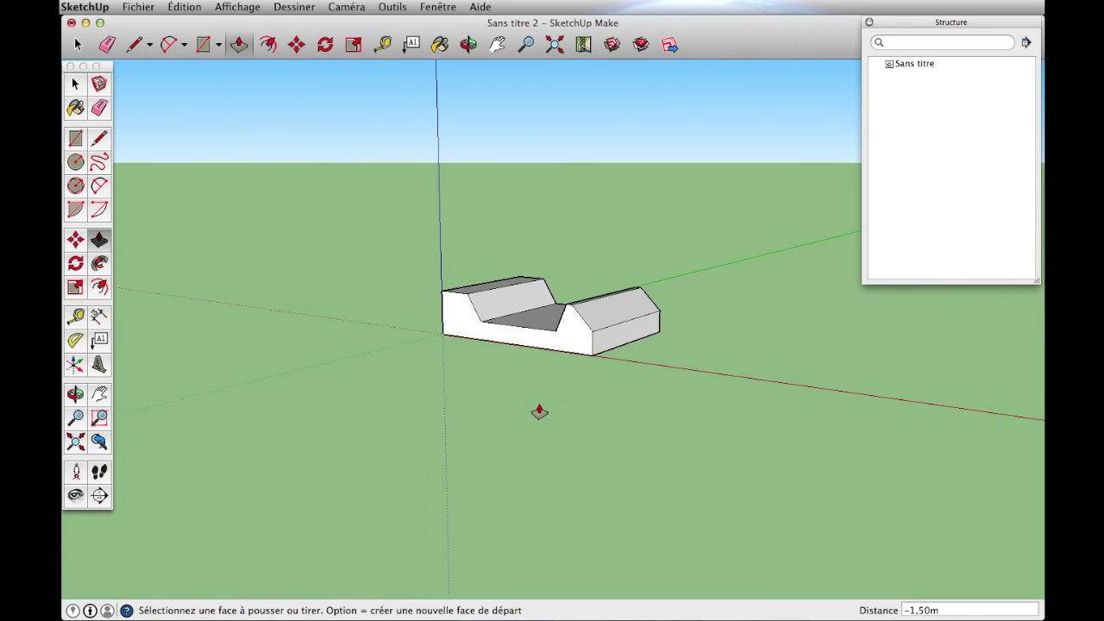
mouse_move(431, 316)
middle_mouse_down()
mouse_move(461, 292)
mouse_move(646, 402)
mouse_move(402, 374)
mouse_move(490, 353)
mouse_move(625, 399)
mouse_move(581, 409)
middle_mouse_up()
scroll(609, 297, "up", 3)
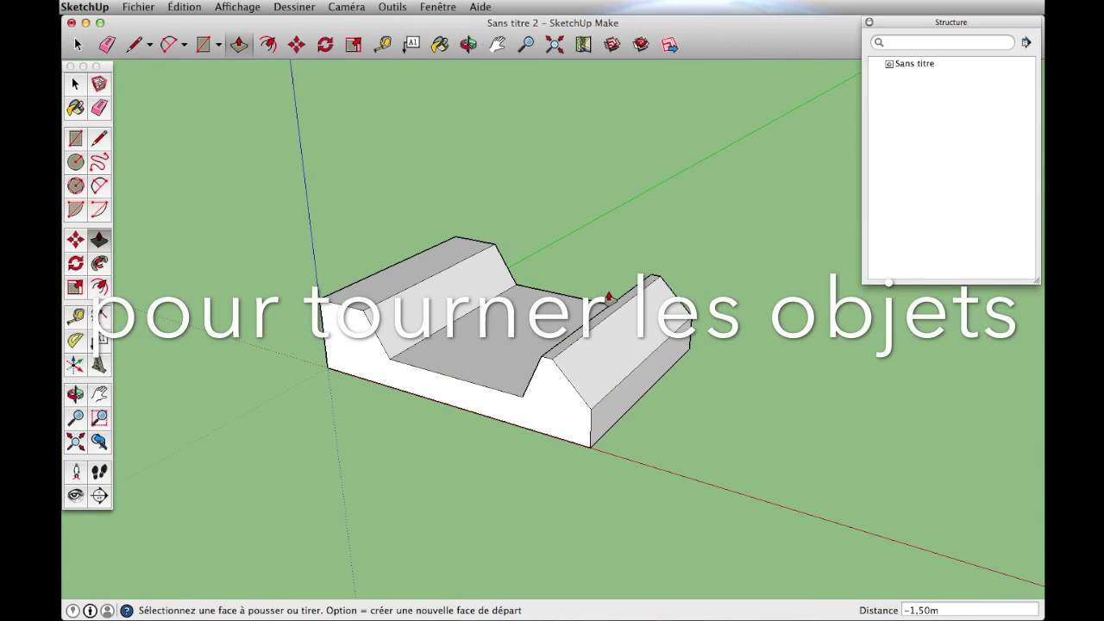
Select the entire body and make it a component named 'chassis'.
left_click(75, 83)
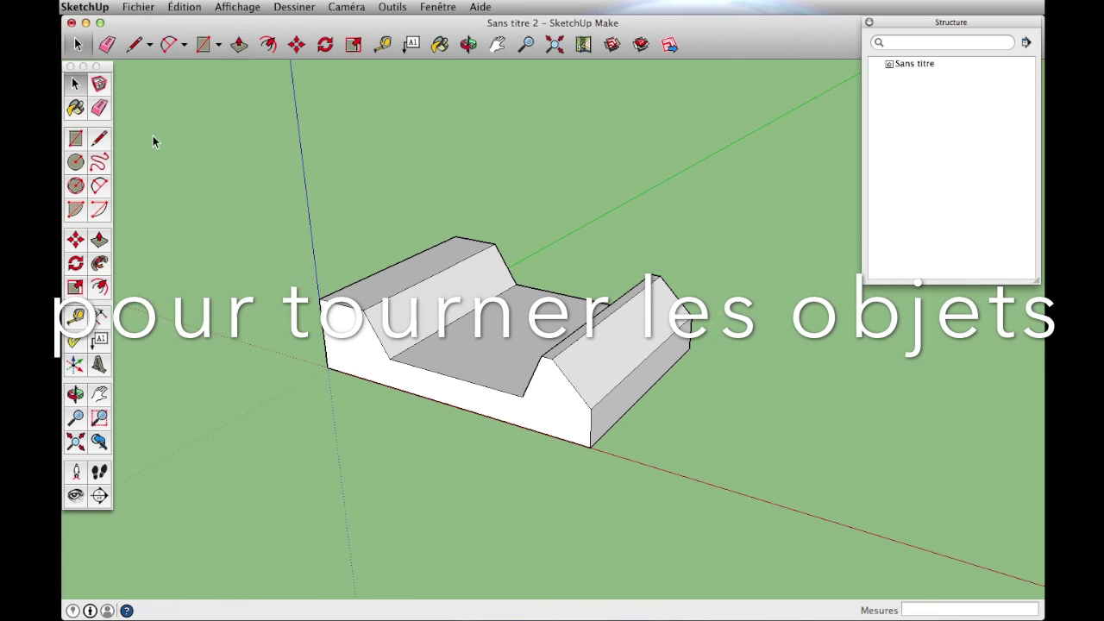
triple_click(456, 293)
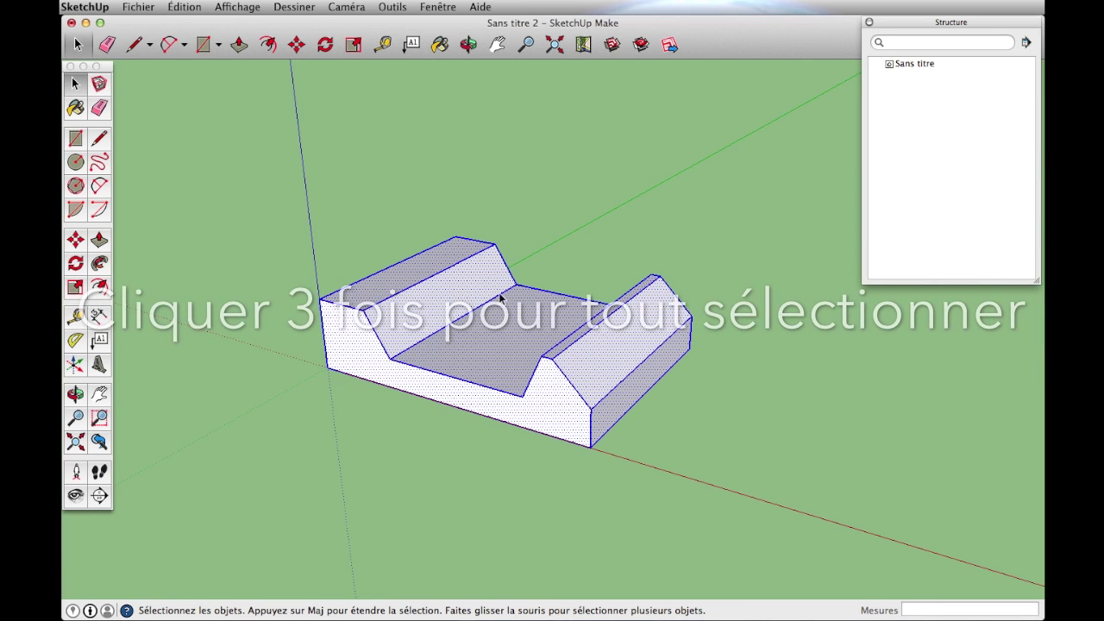
right_click(518, 312)
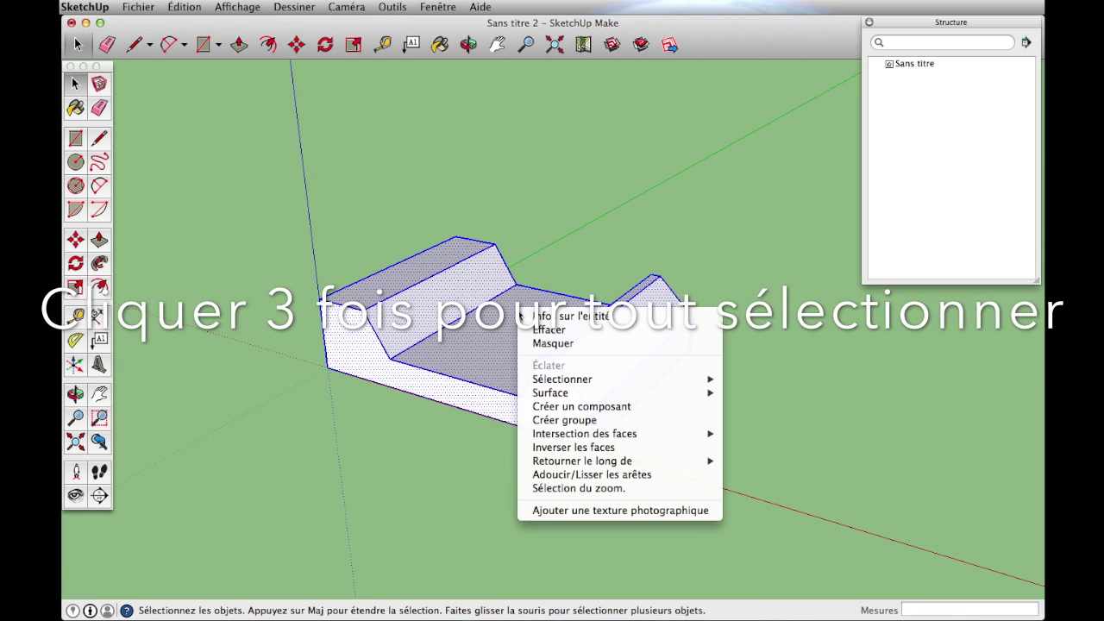
left_click(562, 408)
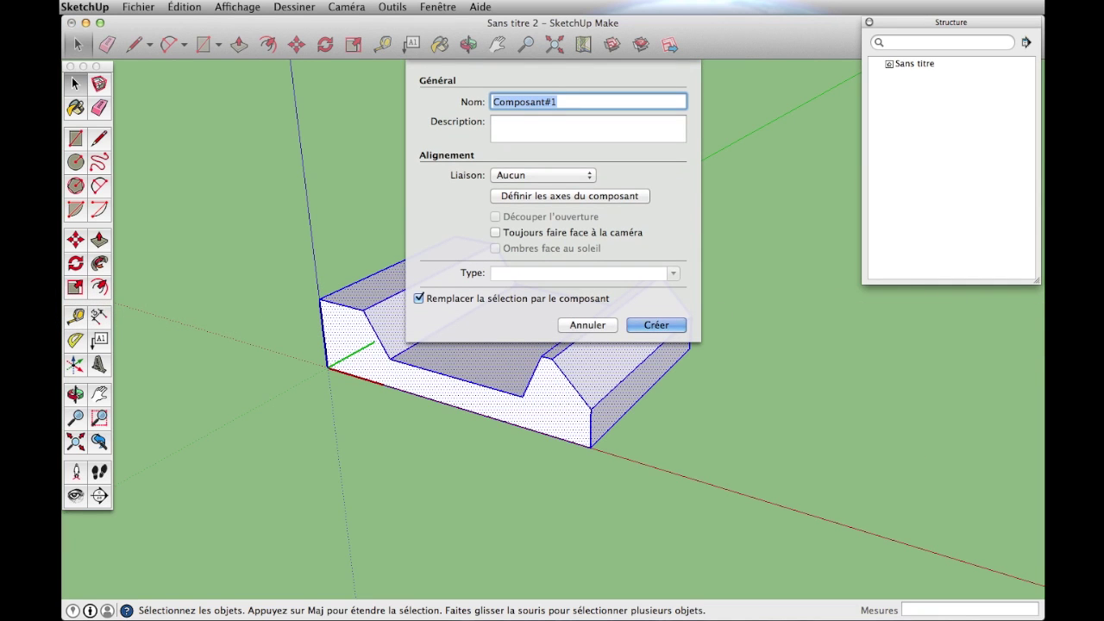
type("chassis")
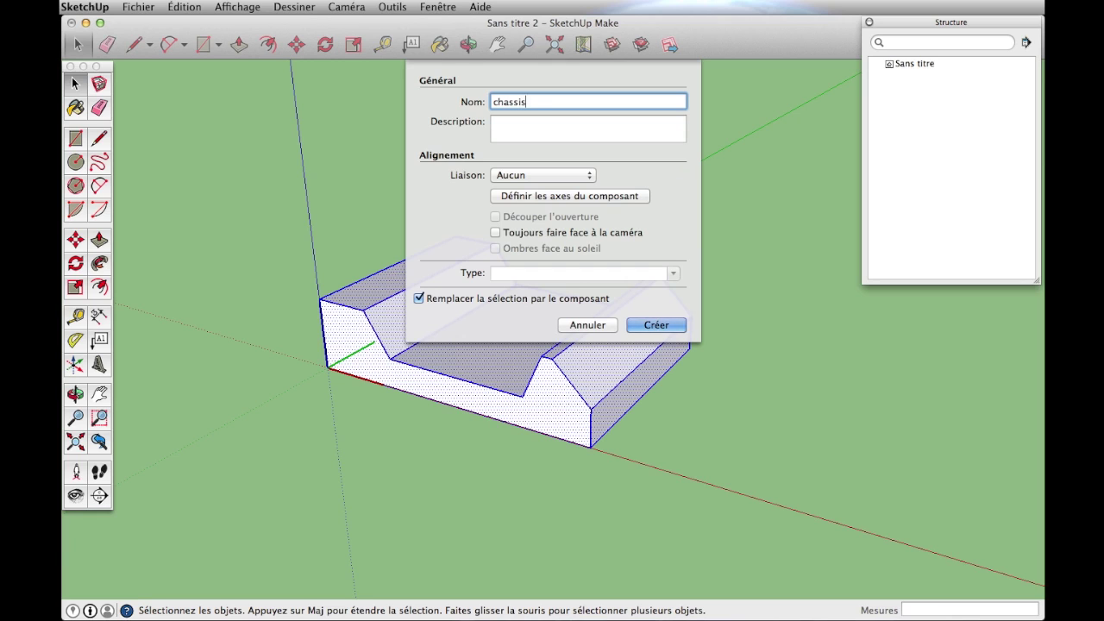
key("Return")
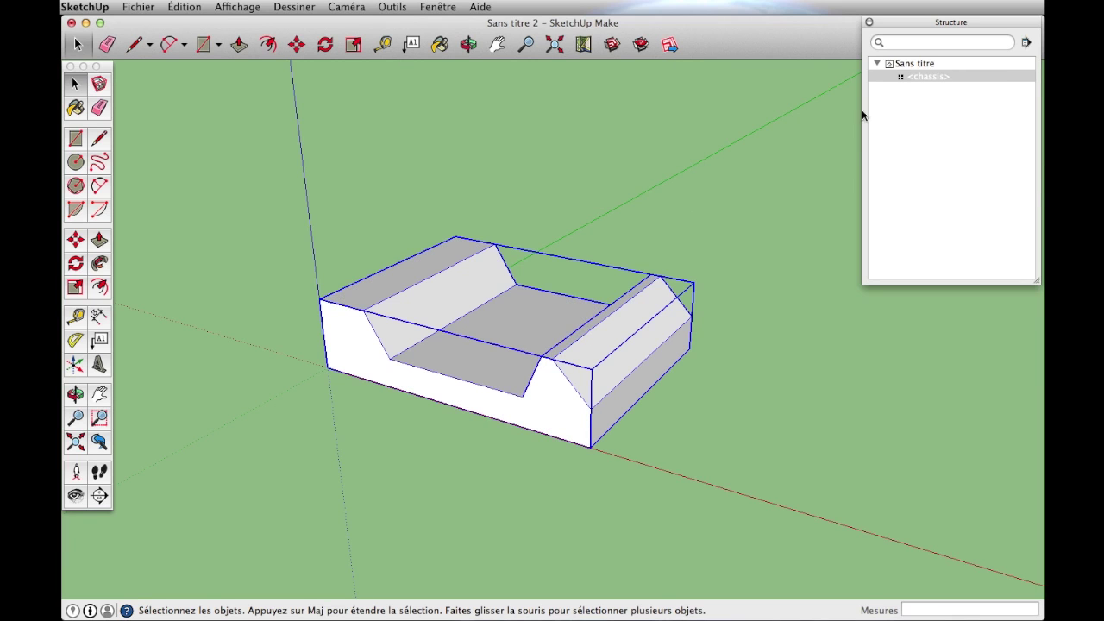
left_click(101, 138)
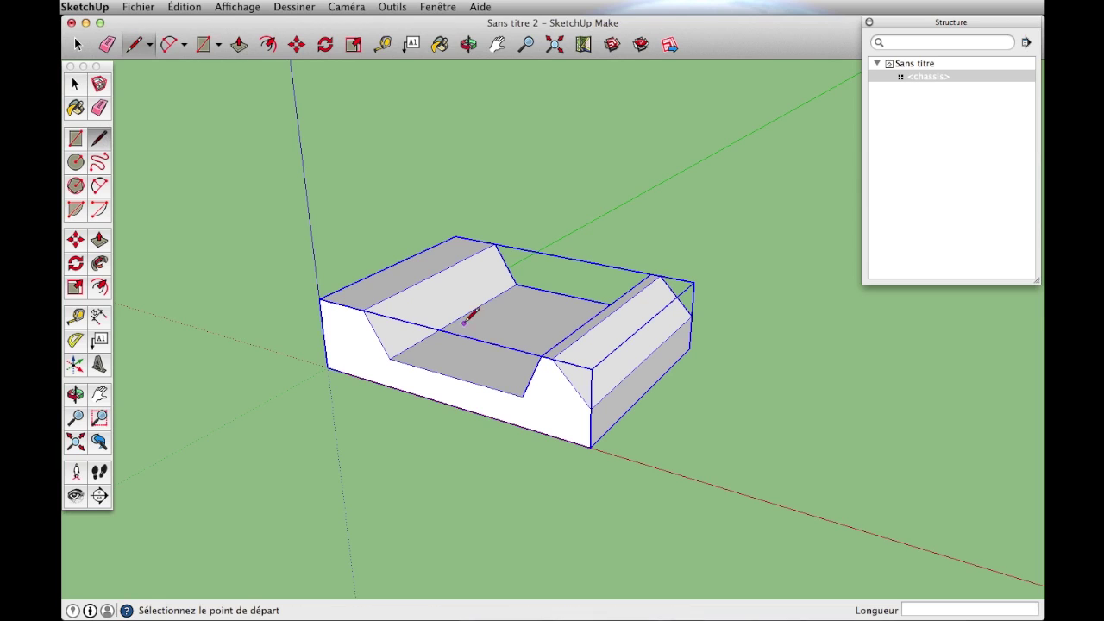
Draw a sloped windscreen rectangle starting at the chassis top corner.
left_click(591, 409)
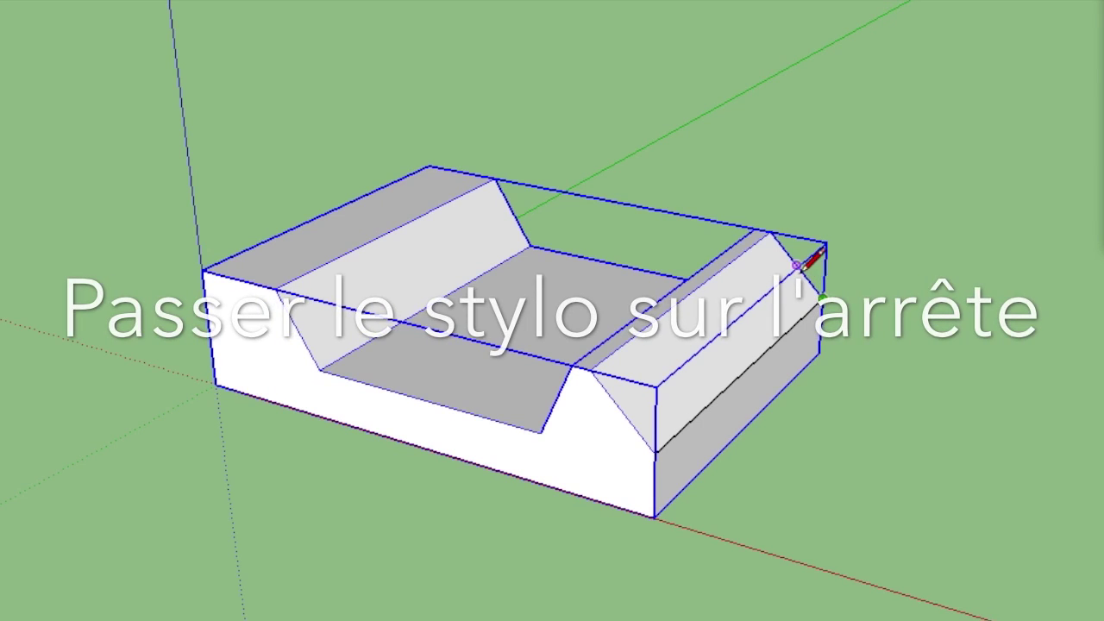
left_click(768, 231)
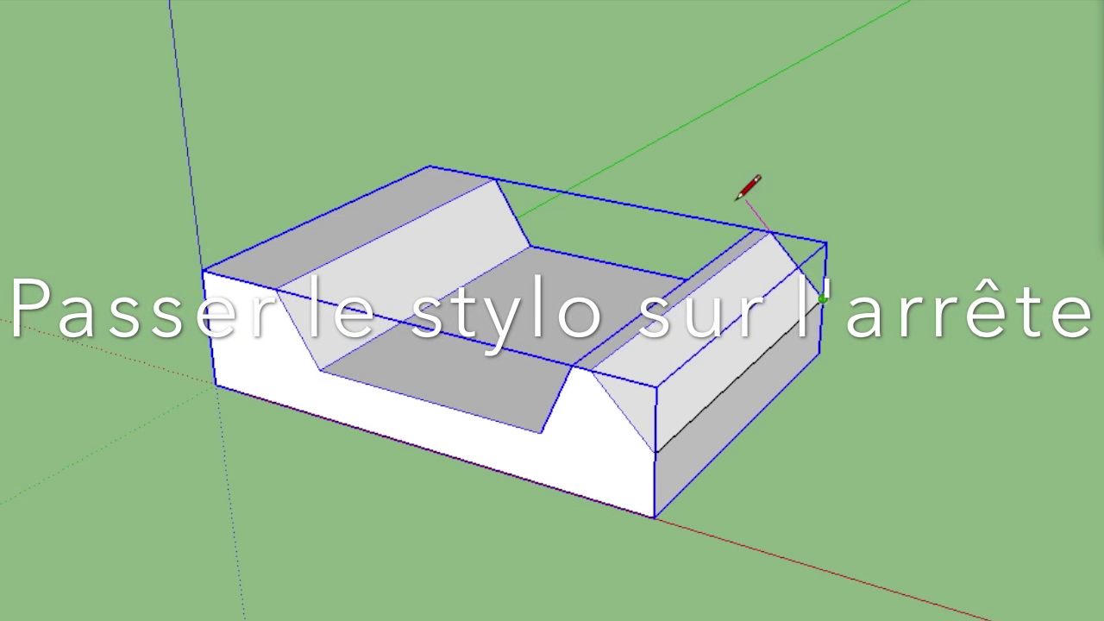
left_click(655, 86)
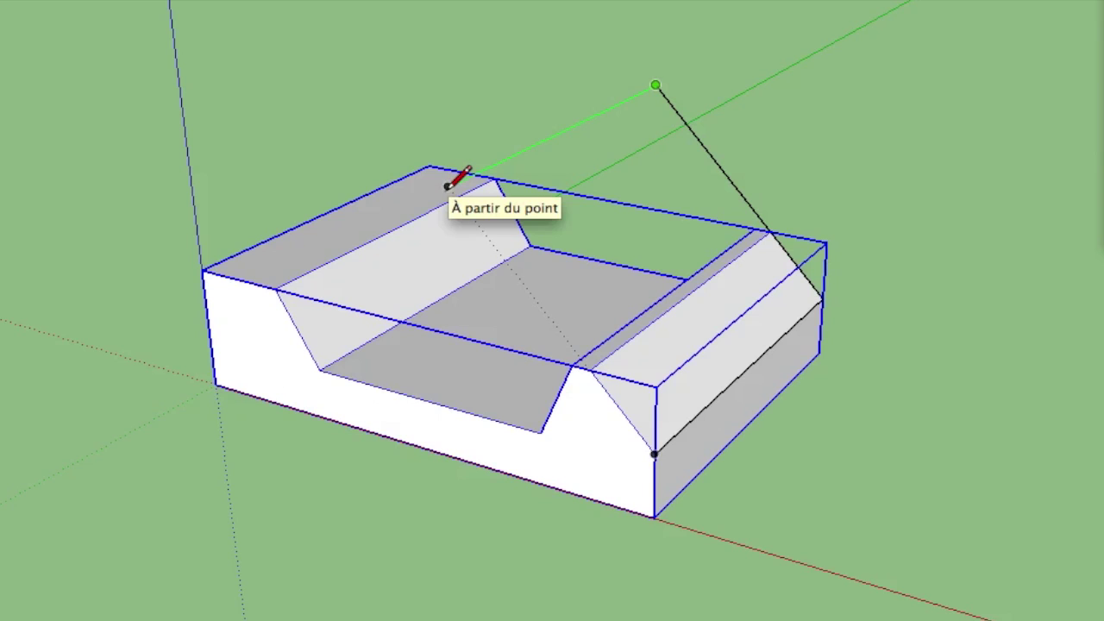
left_click(446, 186)
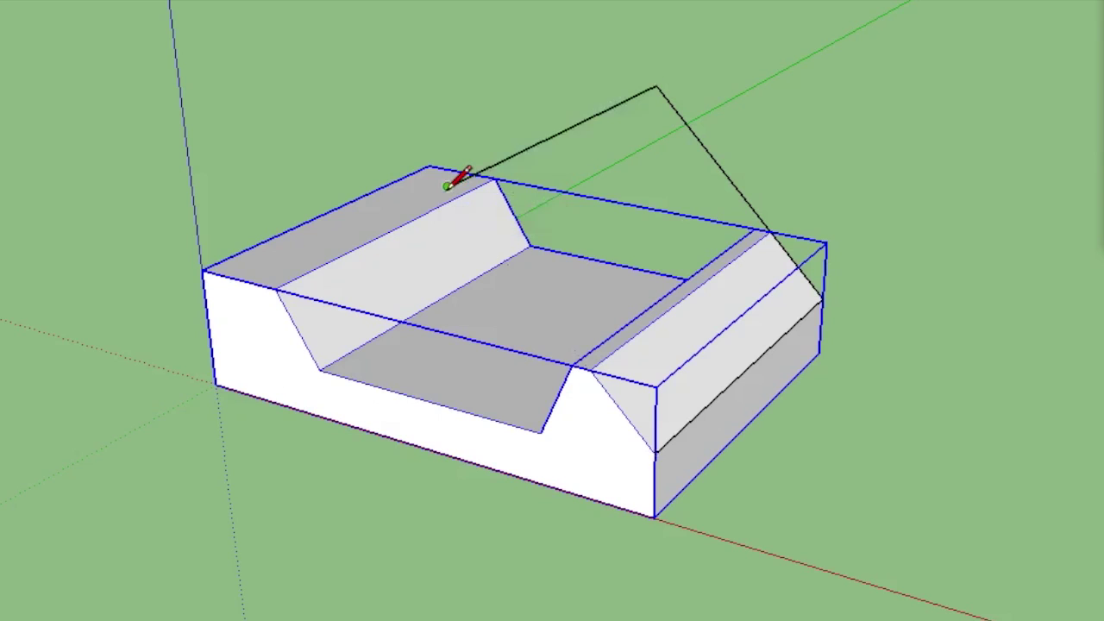
left_click(654, 452)
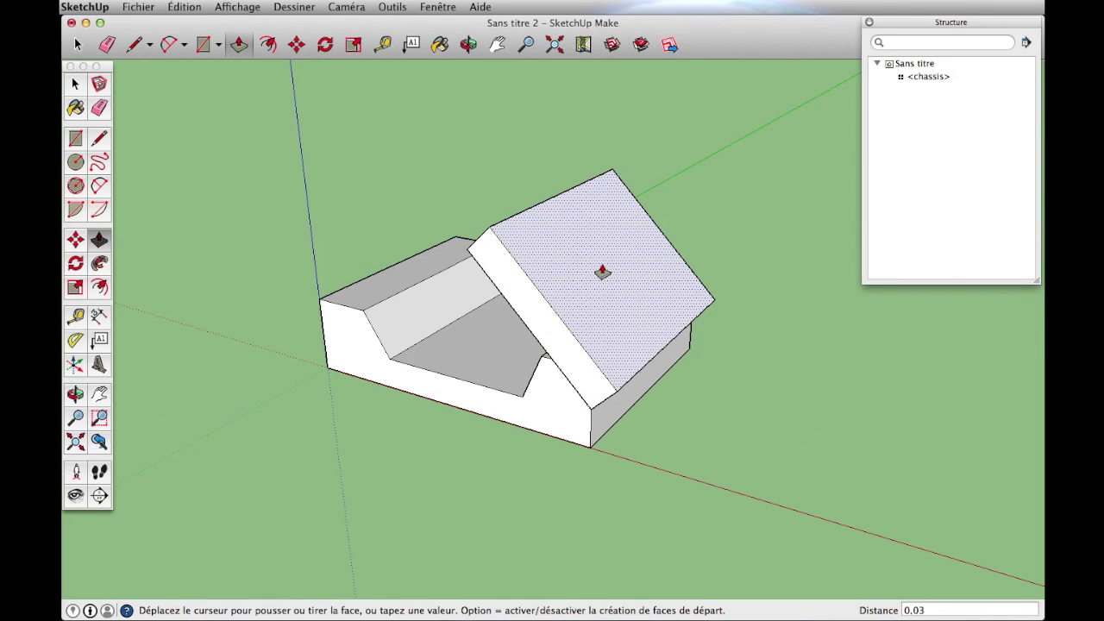
Give the windscreen face a 0.03 thickness and select the slab.
key("Return")
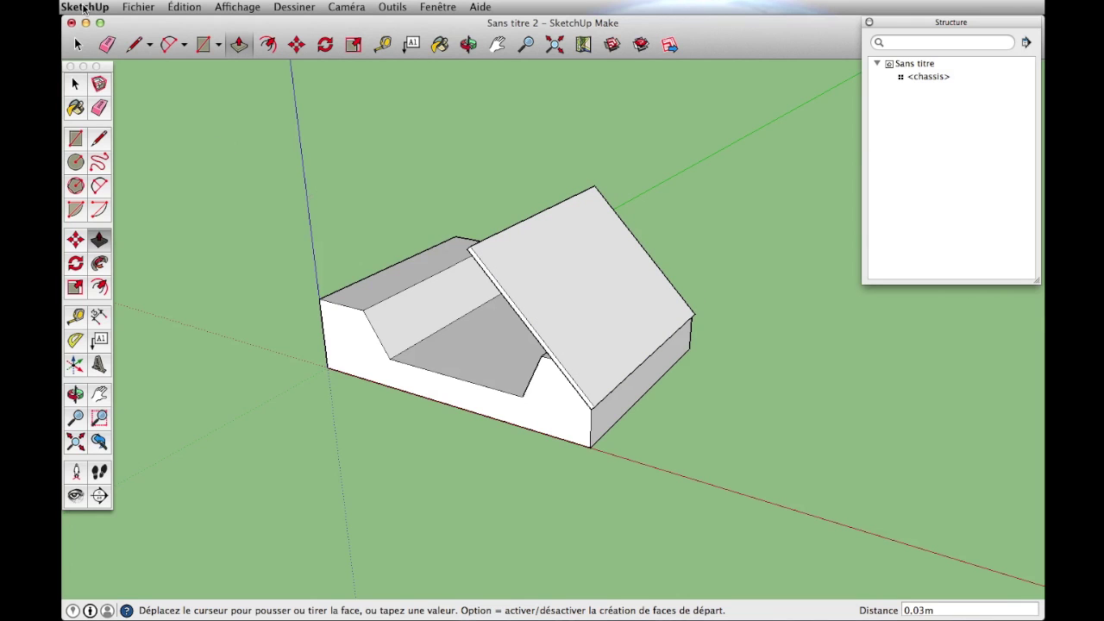
left_click(77, 45)
left_click(594, 317)
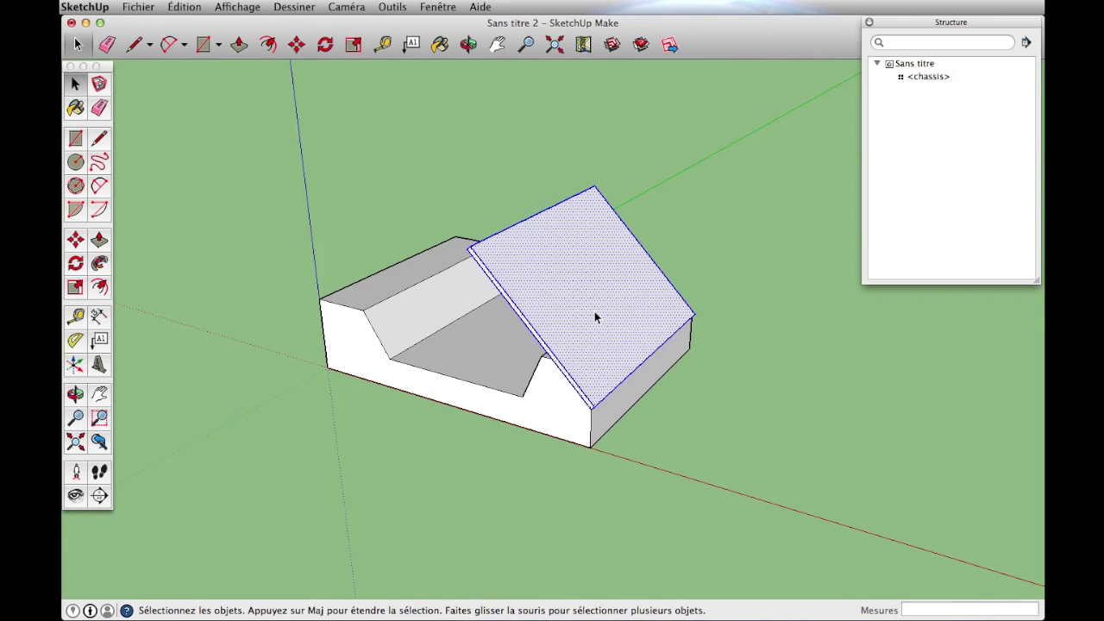
right_click(595, 313)
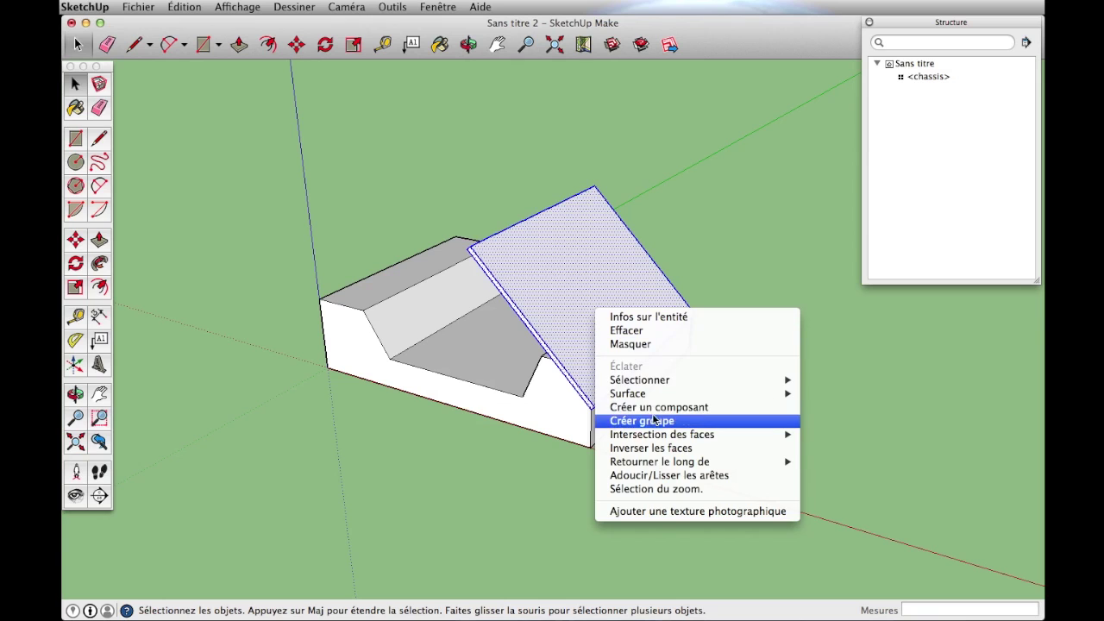
Turn the windscreen slab into a component named 'pare brise'.
left_click(652, 407)
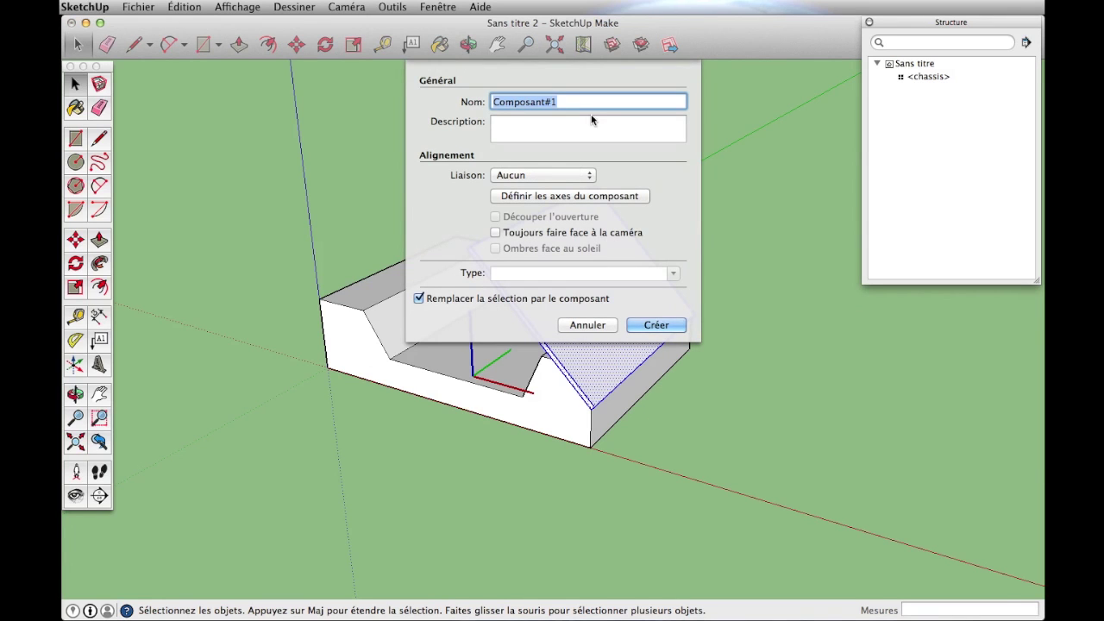
type("pare")
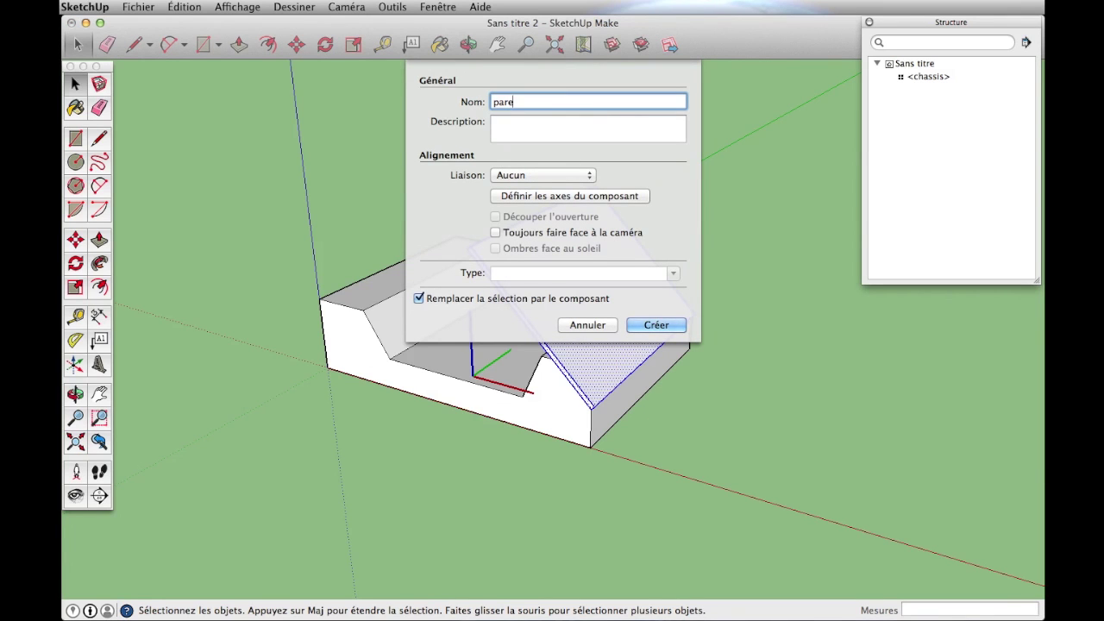
type(" brise")
left_click(641, 324)
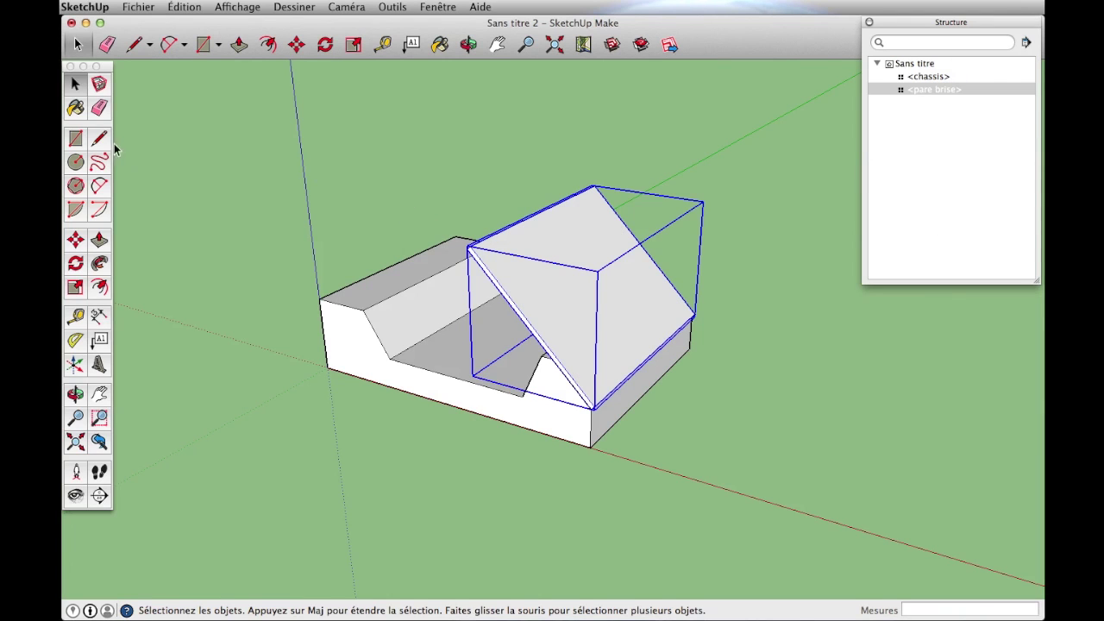
left_click(79, 112)
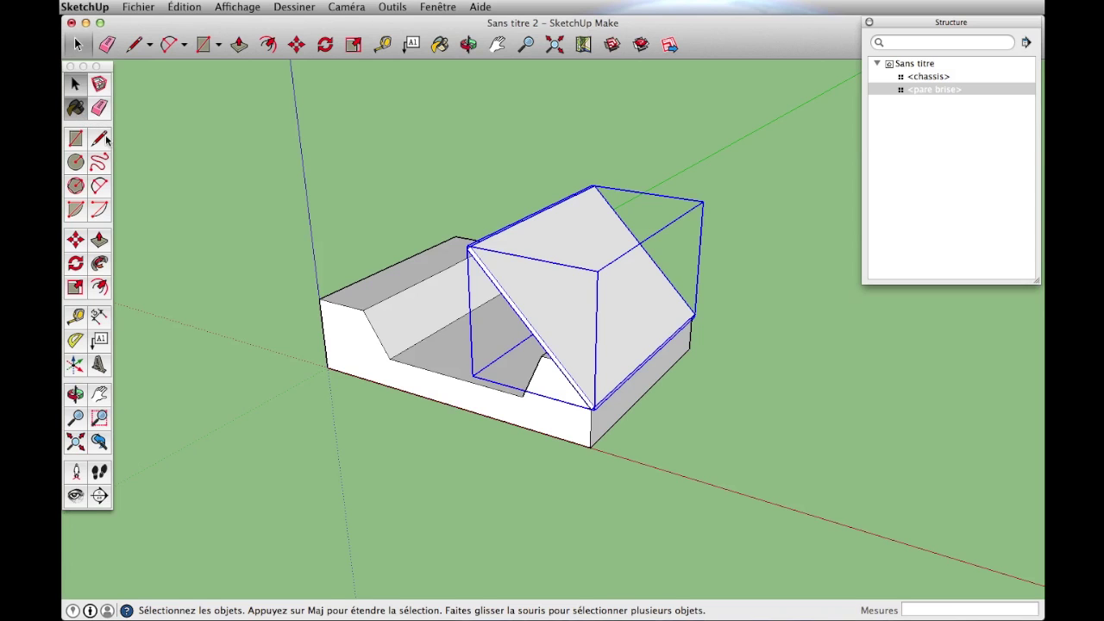
left_click_drag(296, 501, 250, 314)
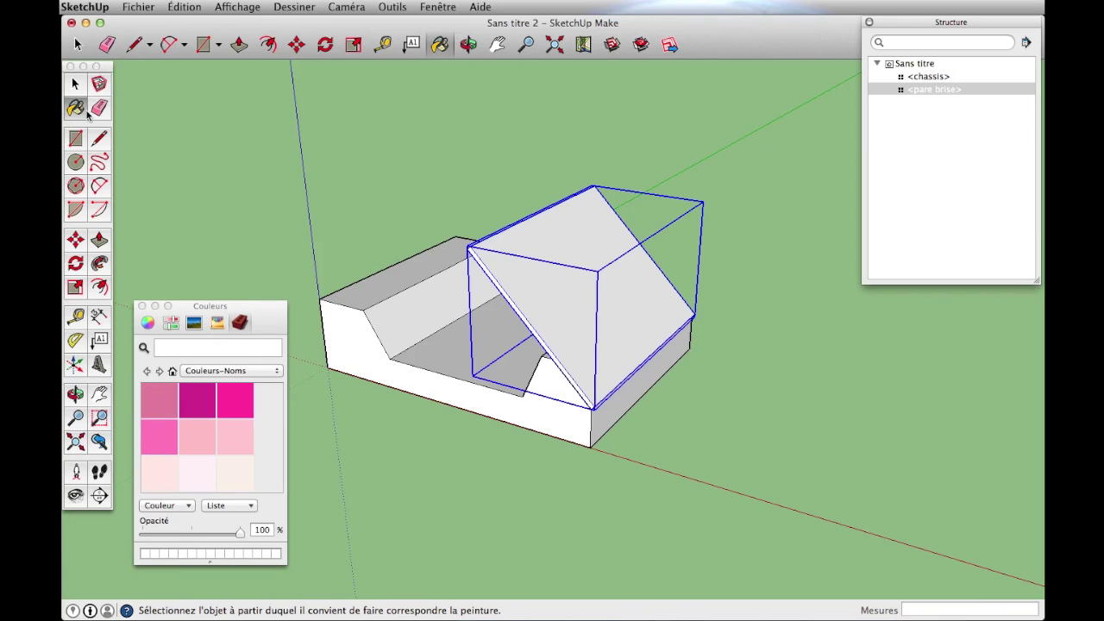
Paint the windscreen with a blue Translucide material and close the Couleurs panel.
left_click(270, 375)
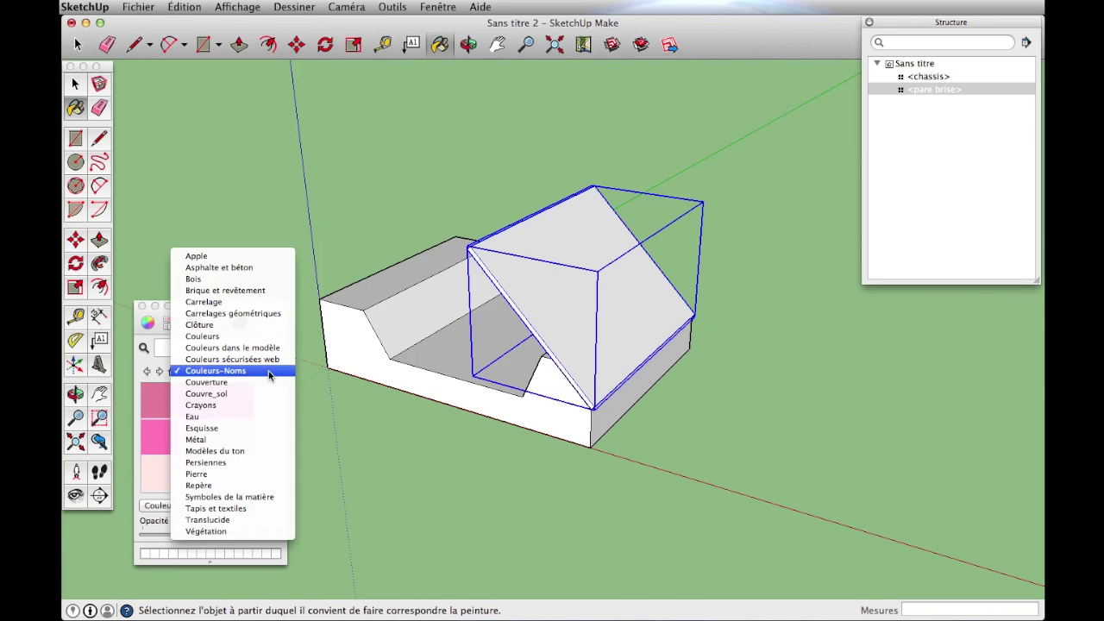
left_click(223, 520)
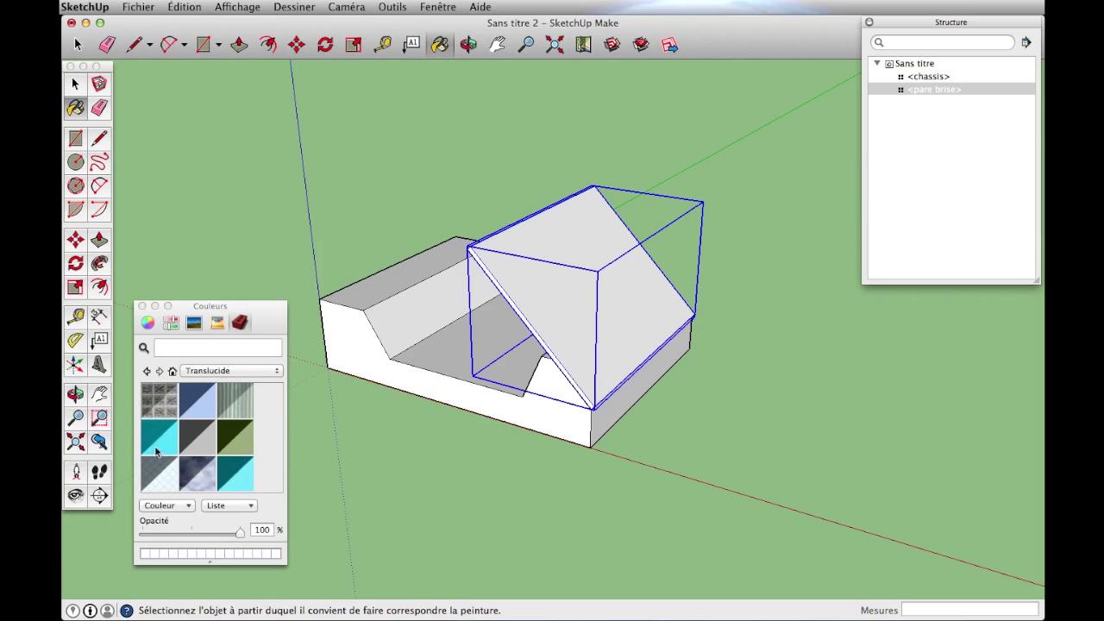
left_click(206, 410)
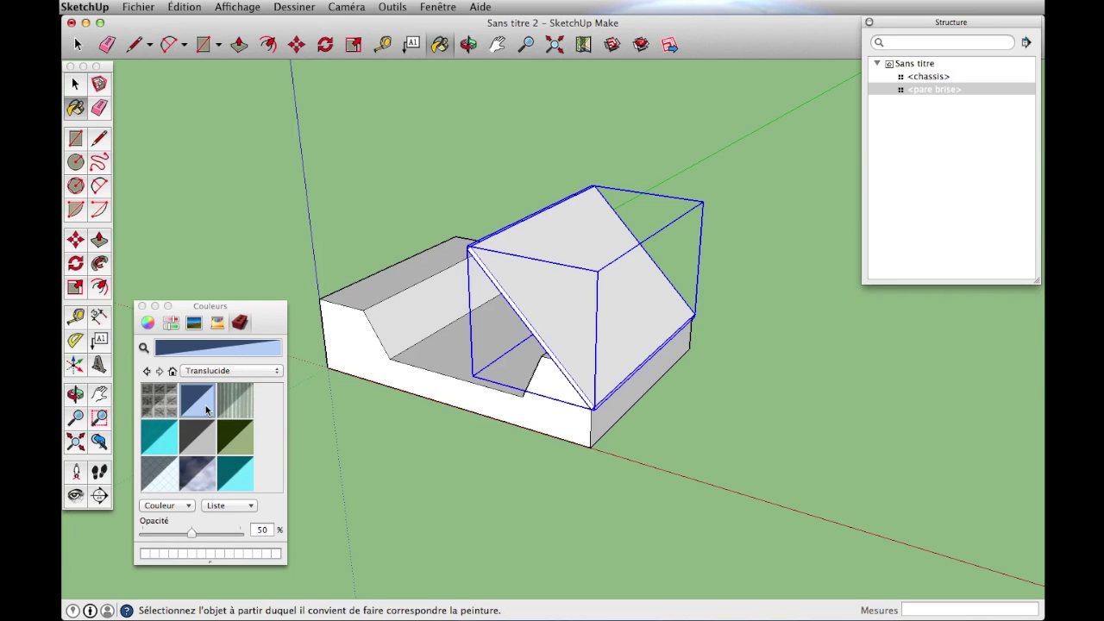
left_click(570, 282)
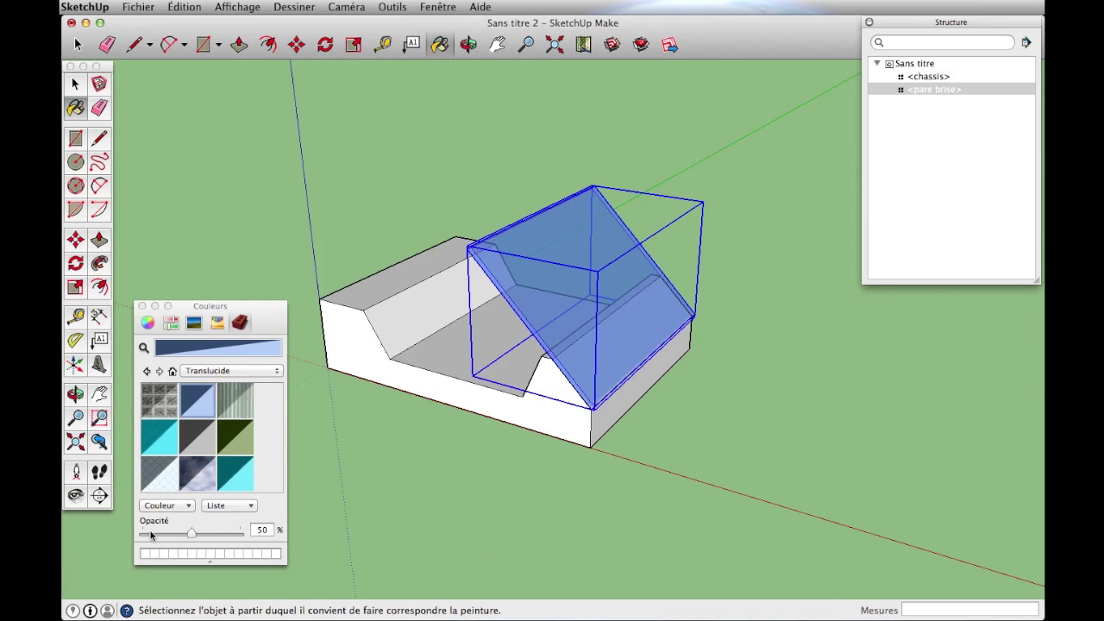
left_click(141, 306)
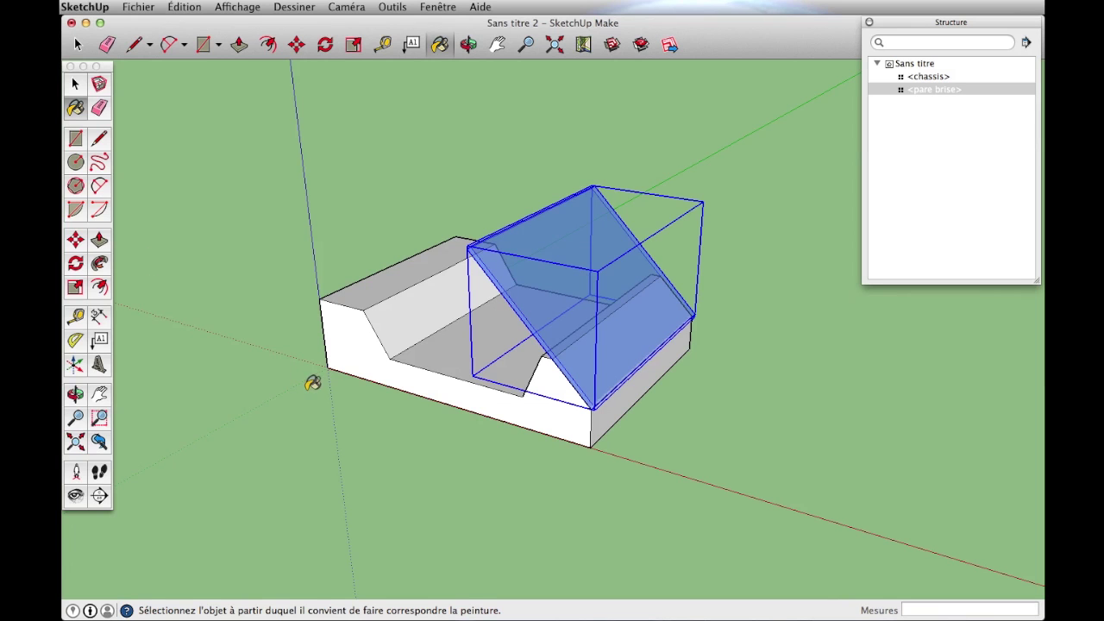
Deselect the windscreen and orbit and zoom around the car.
left_click(77, 45)
left_click(639, 510)
mouse_move(639, 510)
middle_mouse_down()
mouse_move(793, 455)
mouse_move(301, 451)
mouse_move(330, 475)
mouse_move(362, 463)
mouse_move(371, 499)
middle_mouse_up()
mouse_move(440, 436)
middle_mouse_down()
mouse_move(458, 441)
mouse_move(380, 364)
middle_mouse_up()
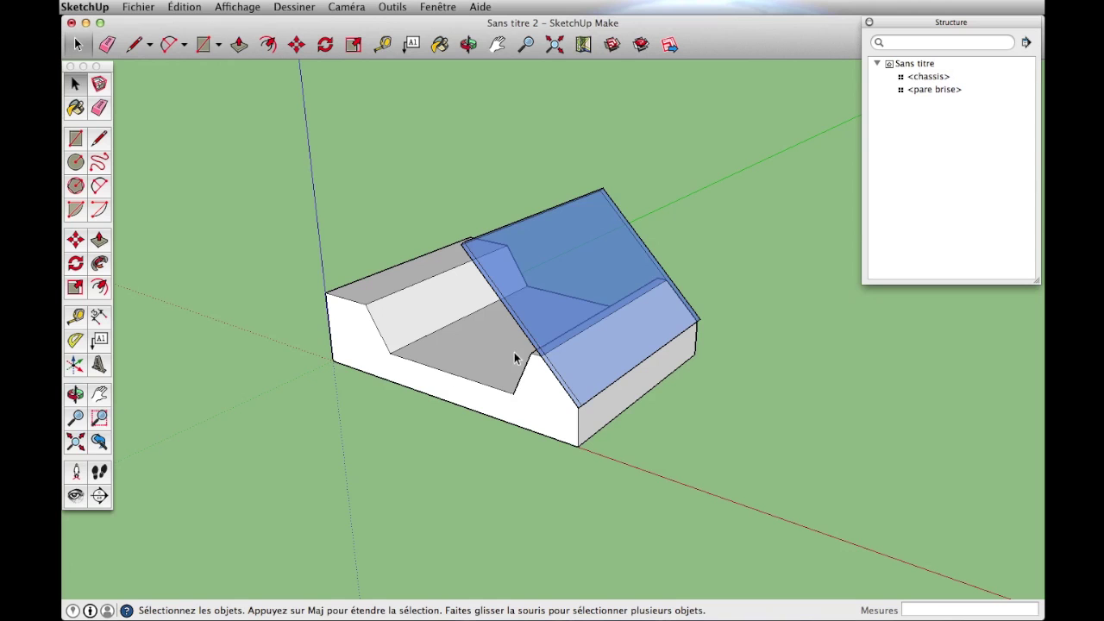
scroll(484, 457, "up", 2)
scroll(478, 454, "up", 2)
scroll(477, 457, "down", 3)
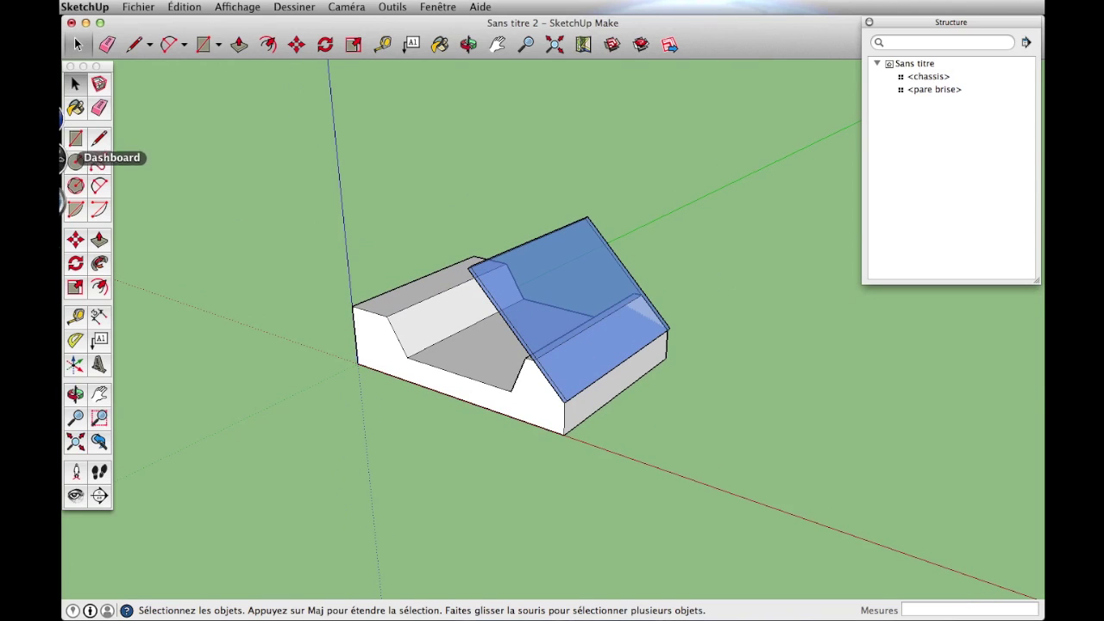
Draw a 0.35m-radius circle beside the car and pull it up 0.14m into a cylinder.
left_click(76, 163)
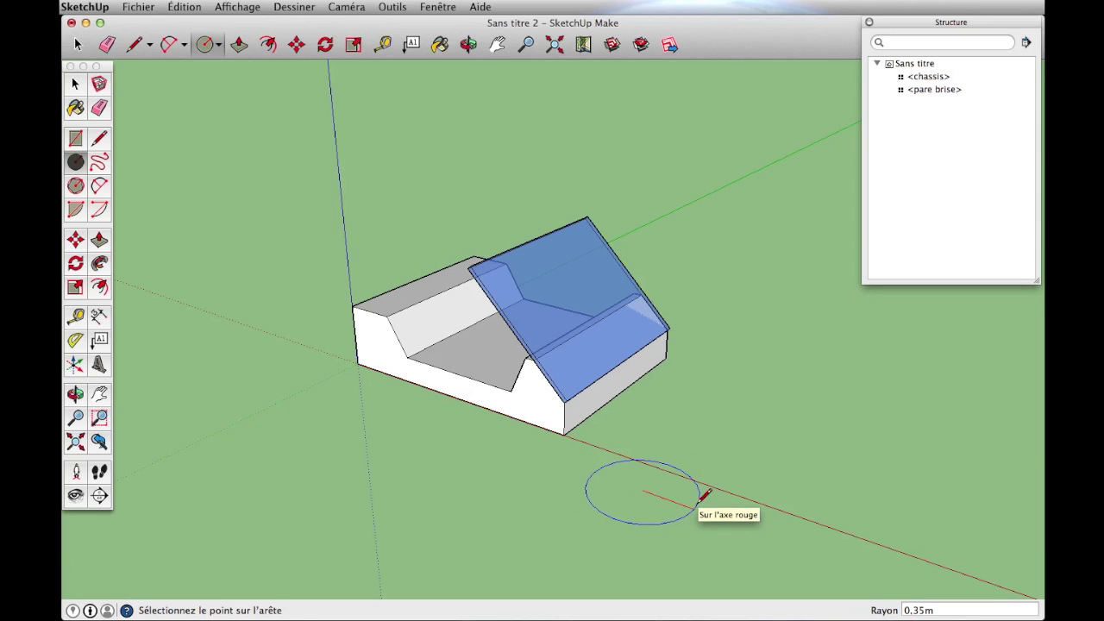
left_click(702, 495)
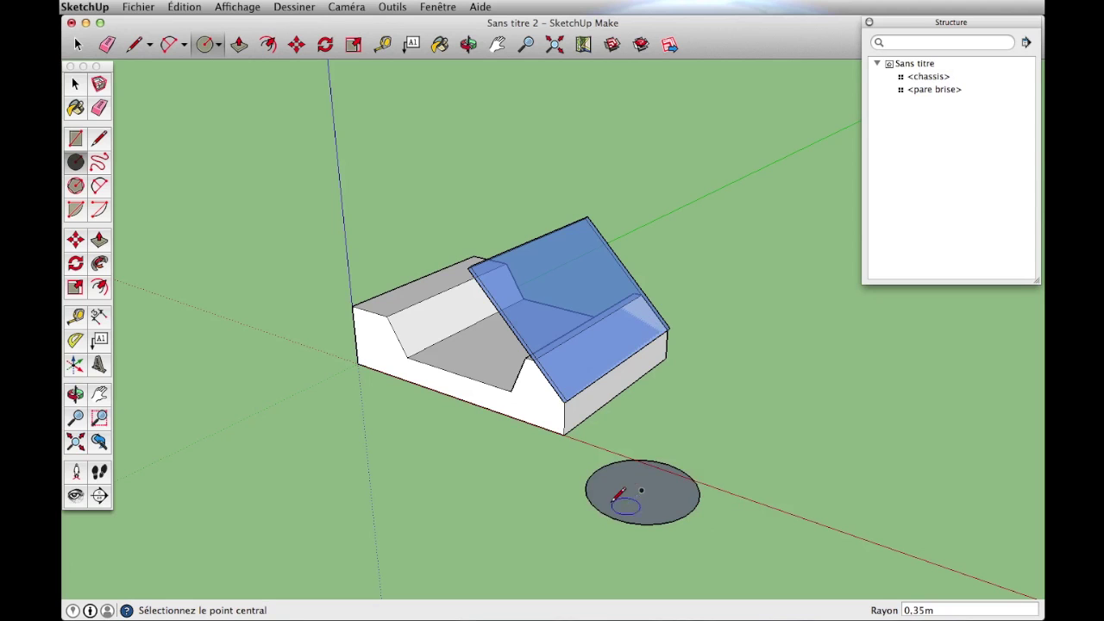
left_click(99, 240)
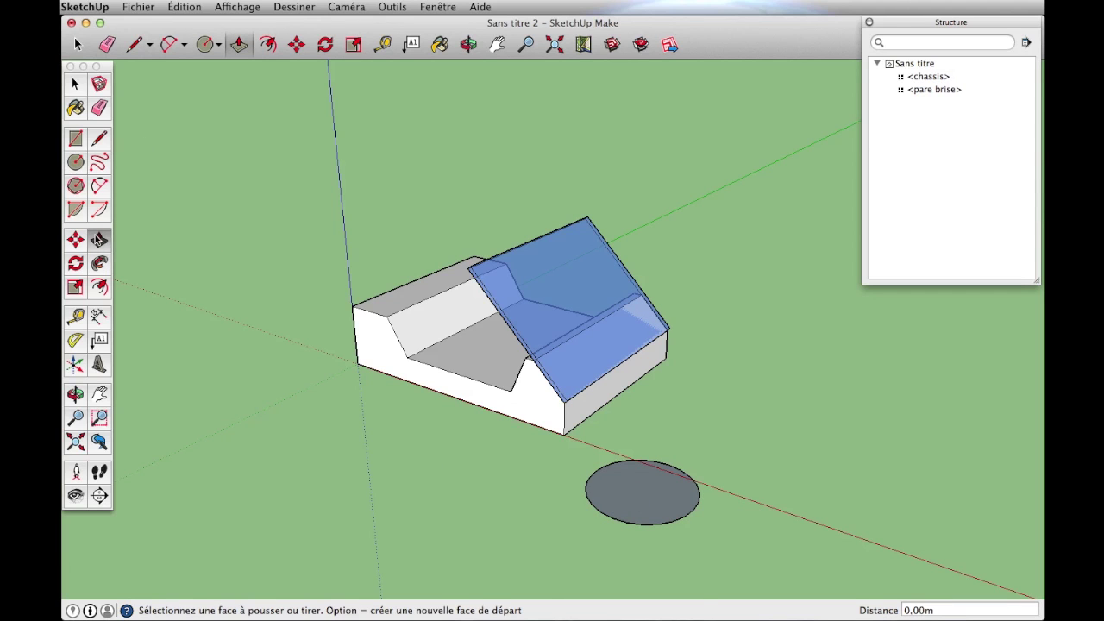
left_click(650, 501)
left_click(652, 481)
Look around the model and select the new tyre cylinder.
mouse_move(697, 512)
middle_mouse_down()
mouse_move(687, 460)
mouse_move(678, 518)
mouse_move(706, 515)
mouse_move(601, 483)
middle_mouse_up()
scroll(670, 471, "up", 3)
scroll(670, 471, "down", 2)
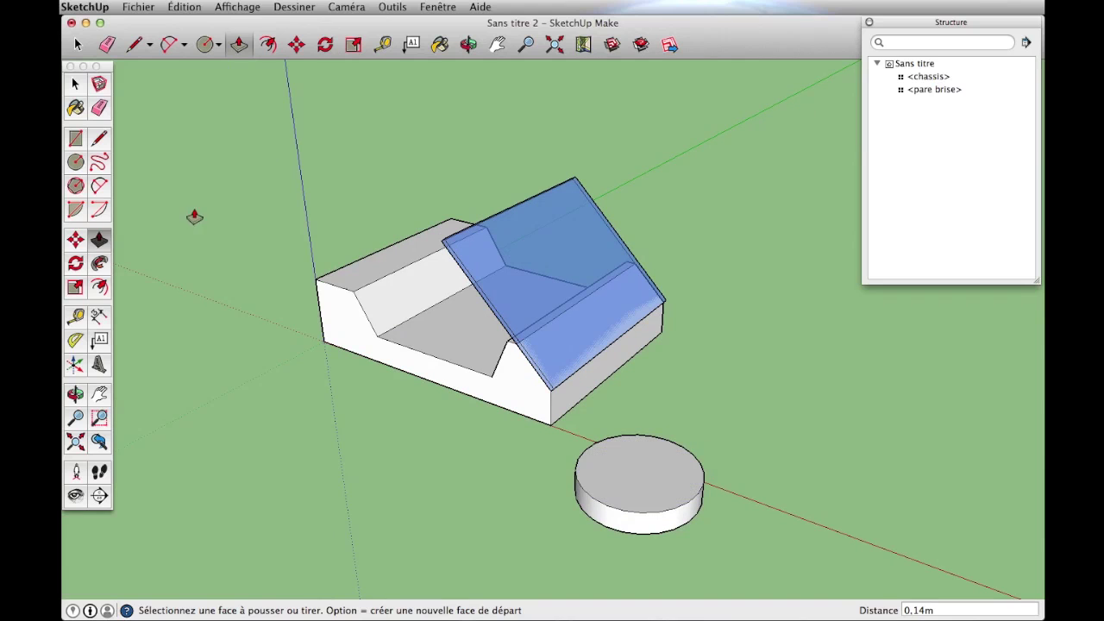
scroll(759, 439, "up", 1)
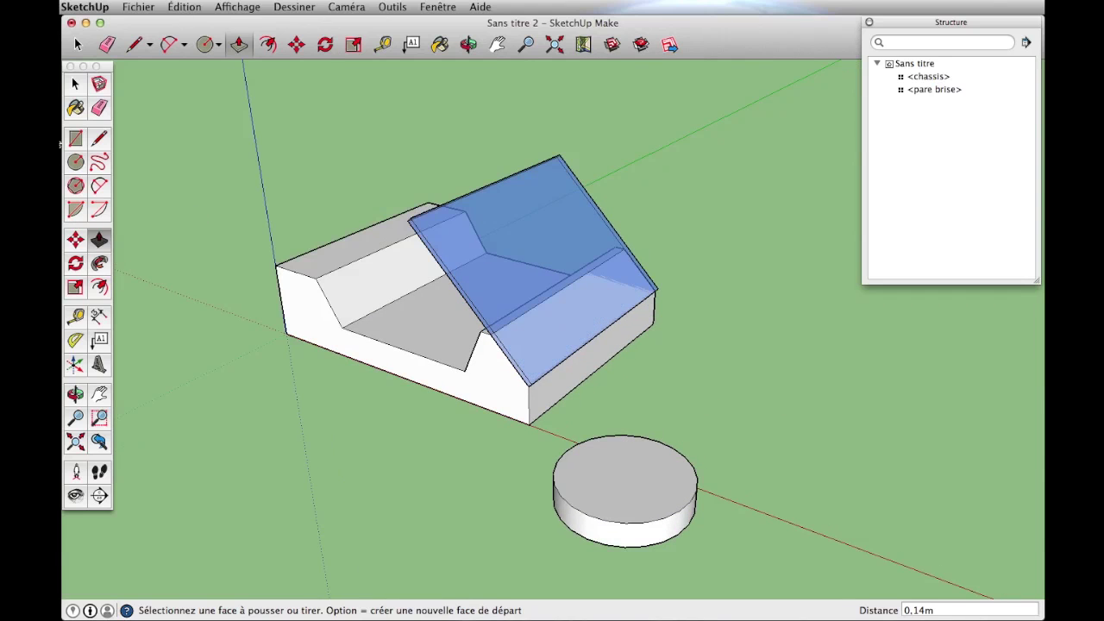
left_click(75, 84)
left_click(603, 512)
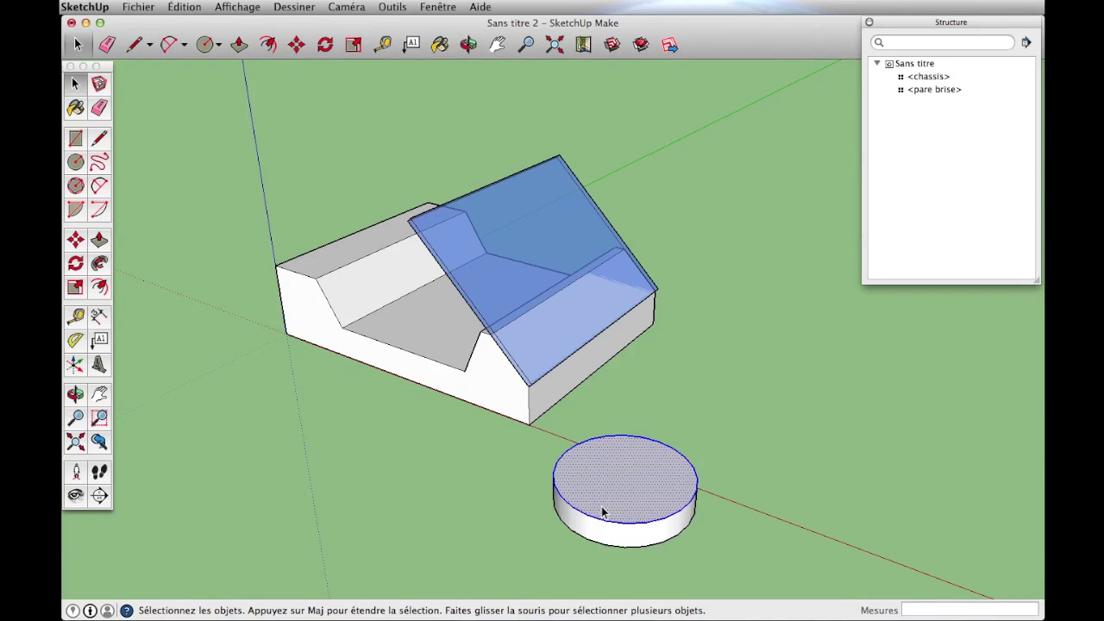
Make the selected cylinder a component named 'roue' via Créer un composant.
right_click(603, 512)
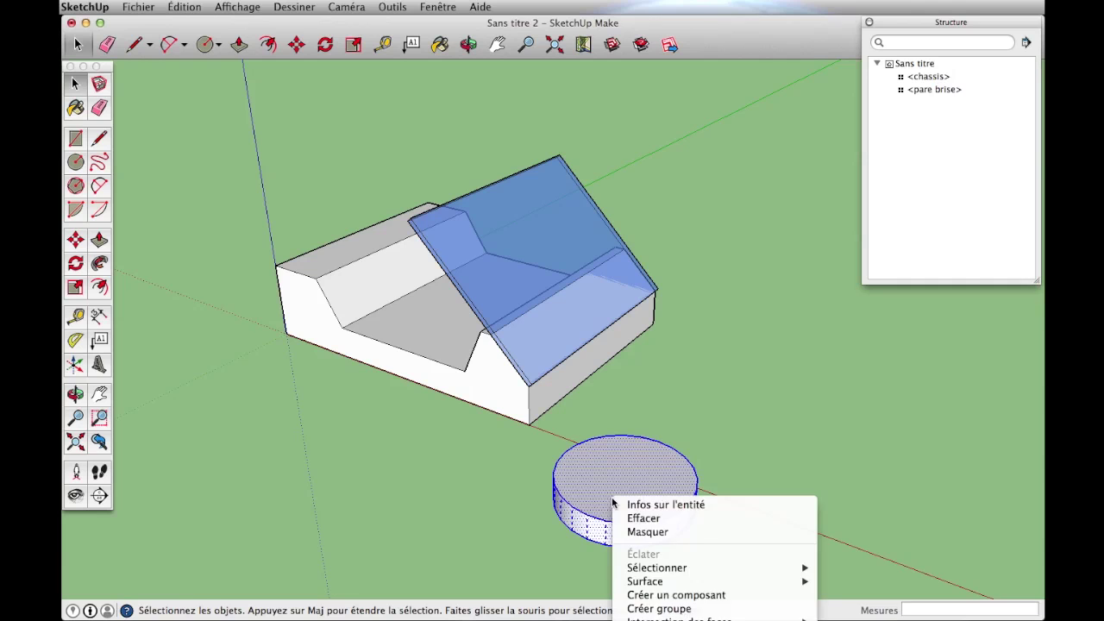
left_click(672, 593)
type("roue")
left_click(677, 337)
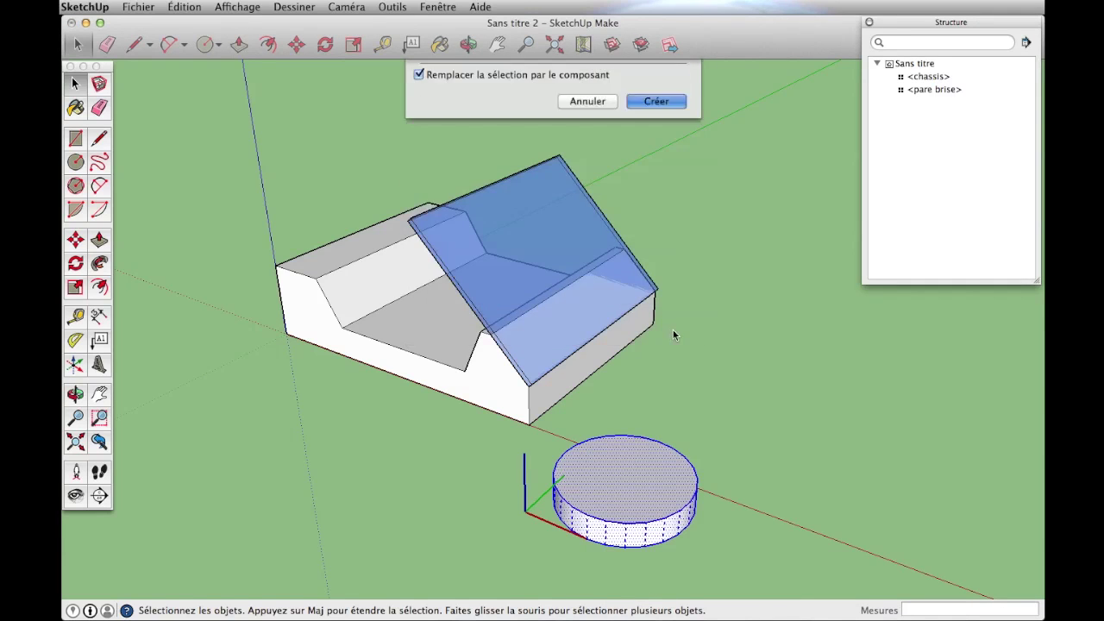
scroll(759, 440, "down", 2)
scroll(747, 435, "down", 2)
middle_click_drag(747, 441, 591, 406)
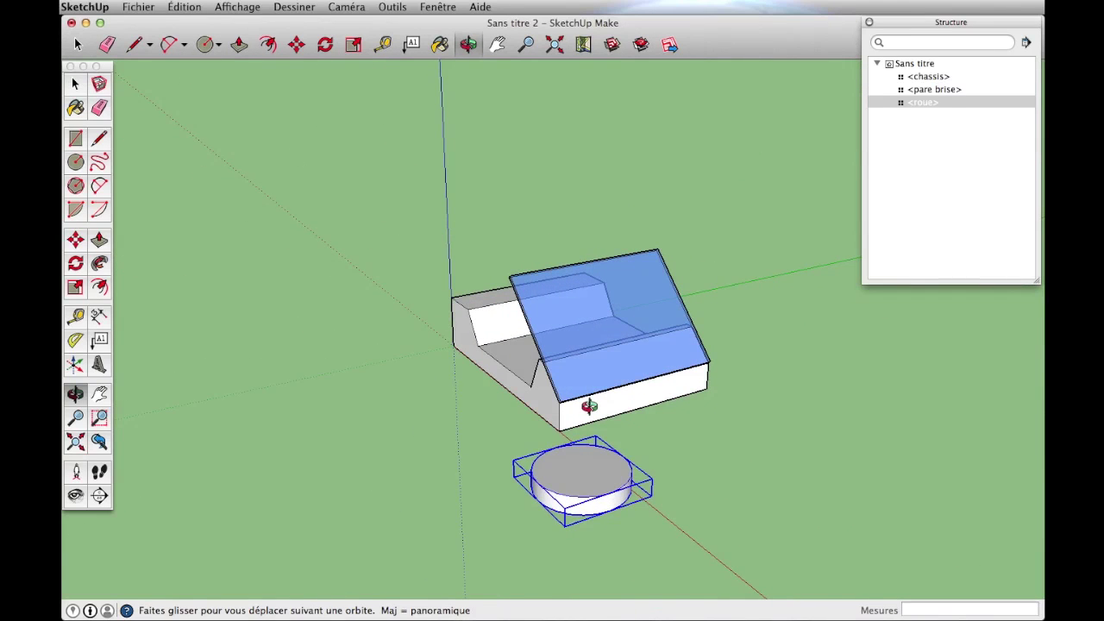
Rotate the roue cylinder 90° on the red-axis plane so it stands on edge.
left_click(325, 48)
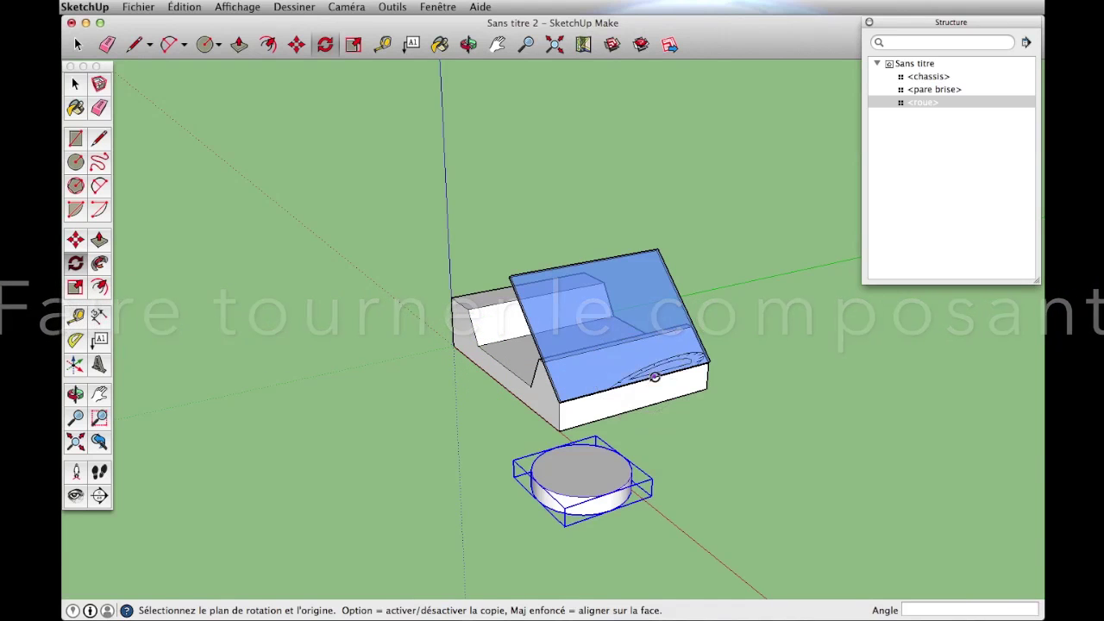
key("shift")
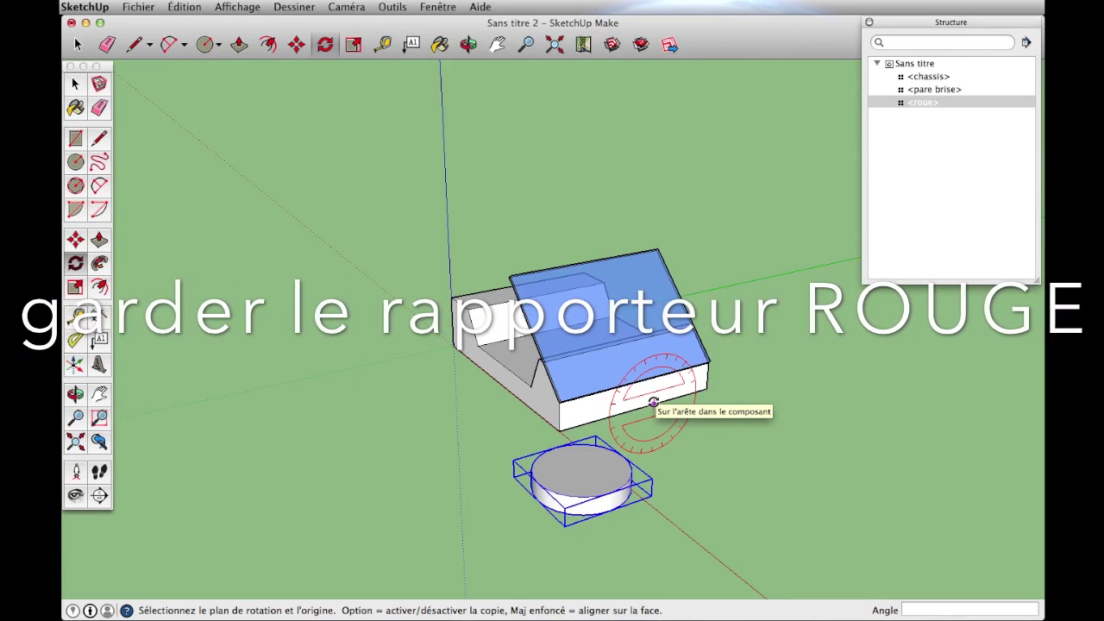
key("shift")
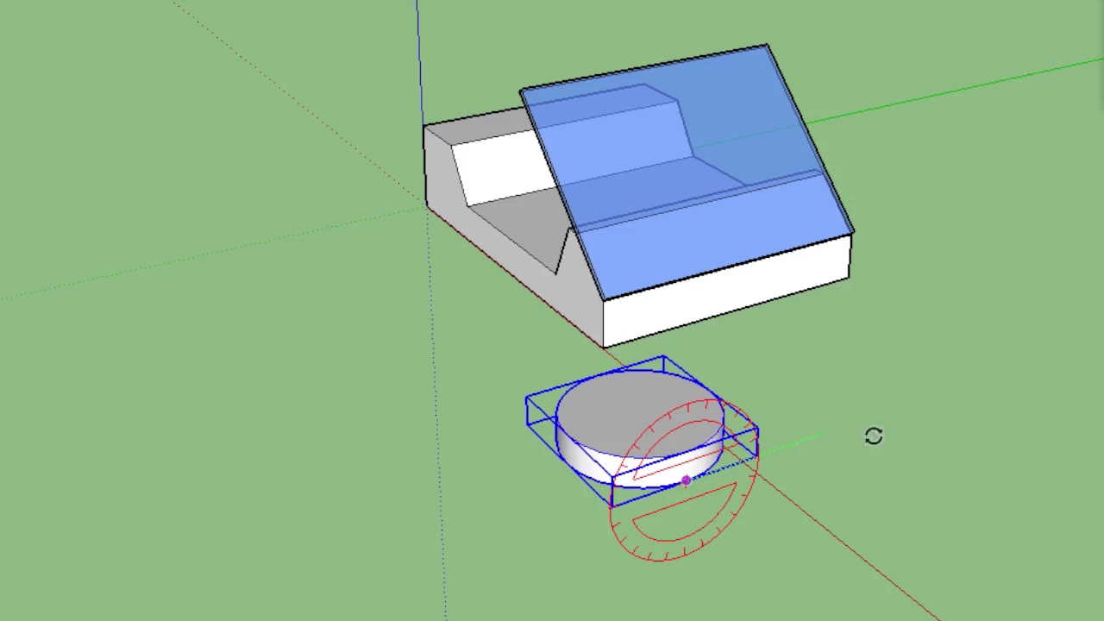
left_click(898, 420)
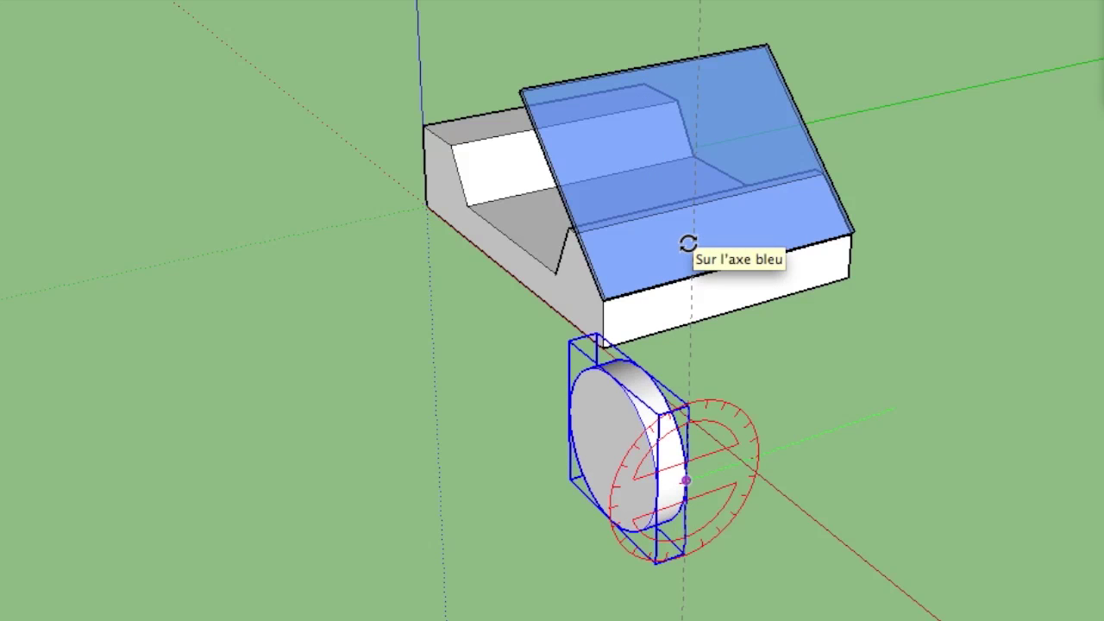
left_click(687, 244)
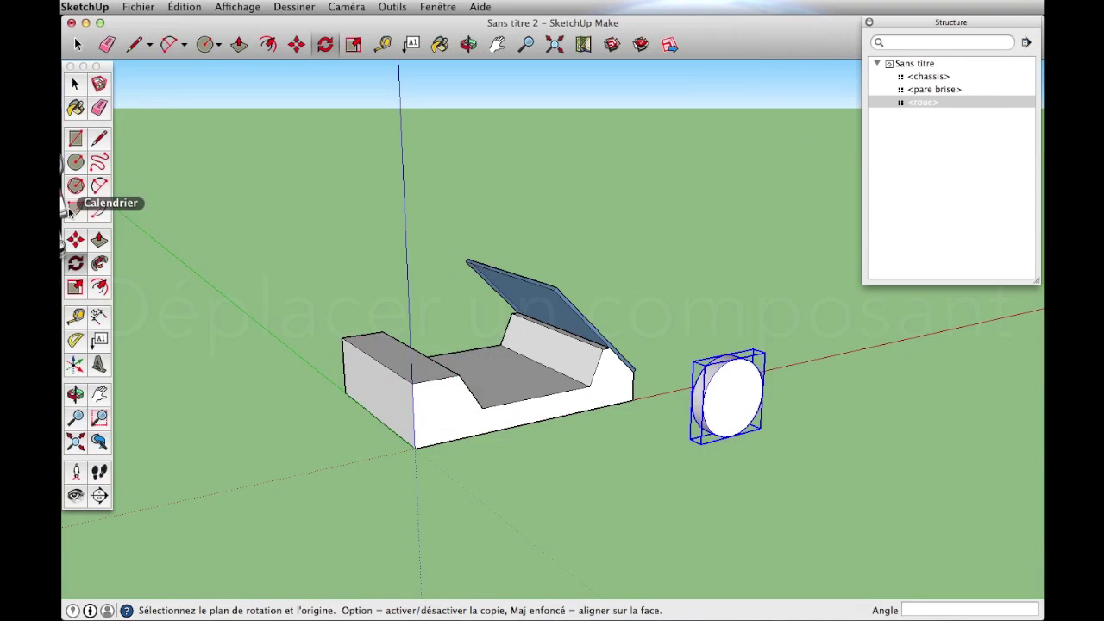
left_click(75, 239)
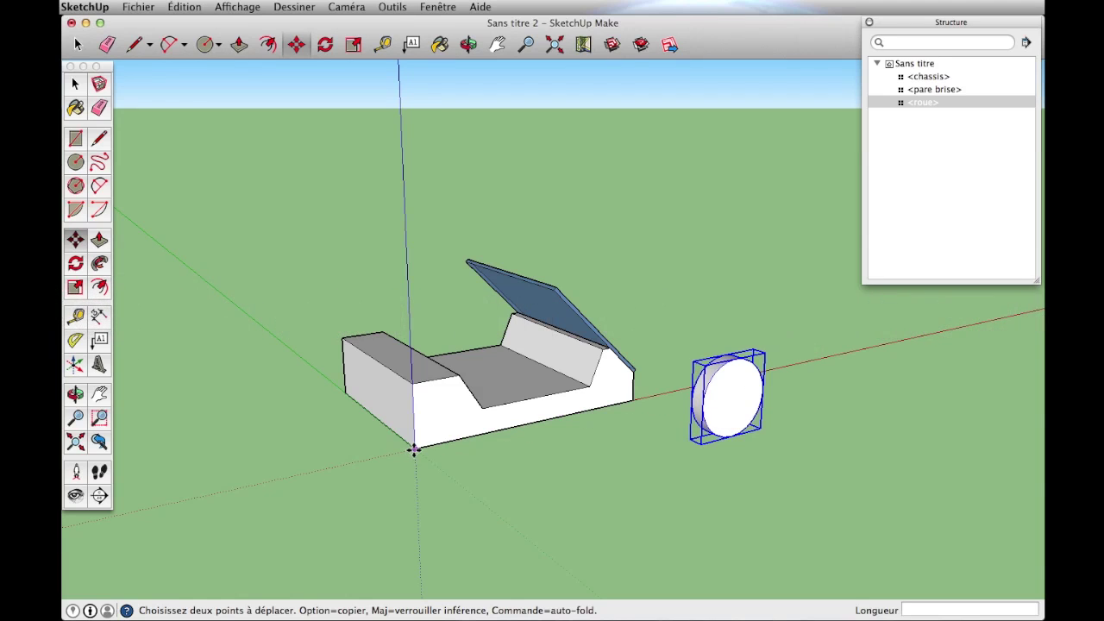
Move the wheel by its corner point and snap it to the chassis's bottom corner.
scroll(694, 423, "up", 2)
scroll(694, 418, "up", 2)
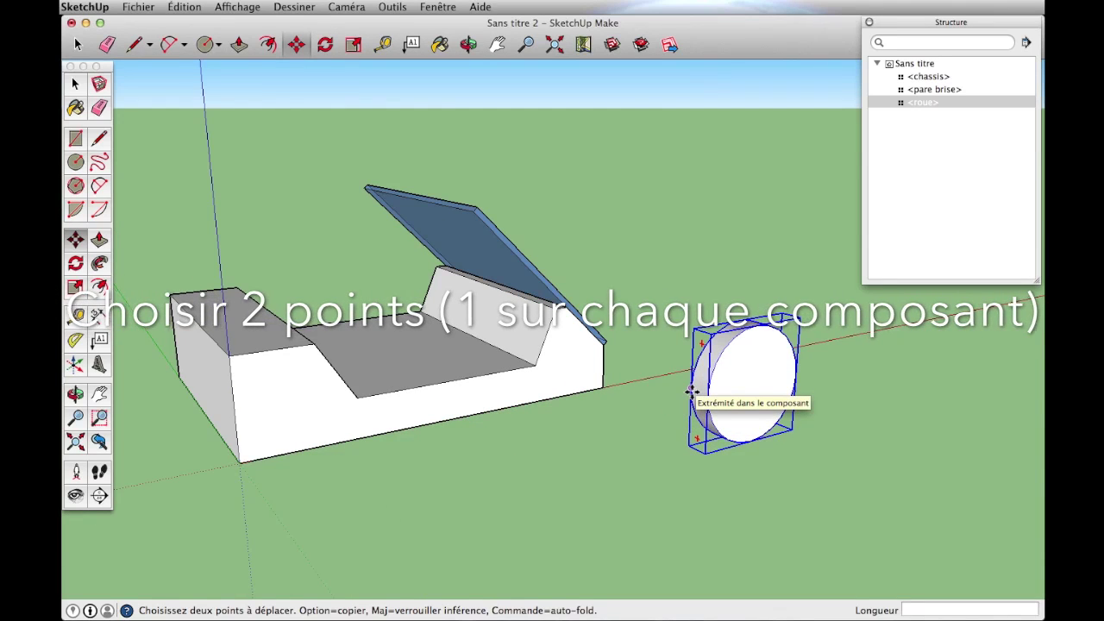
left_click(693, 392)
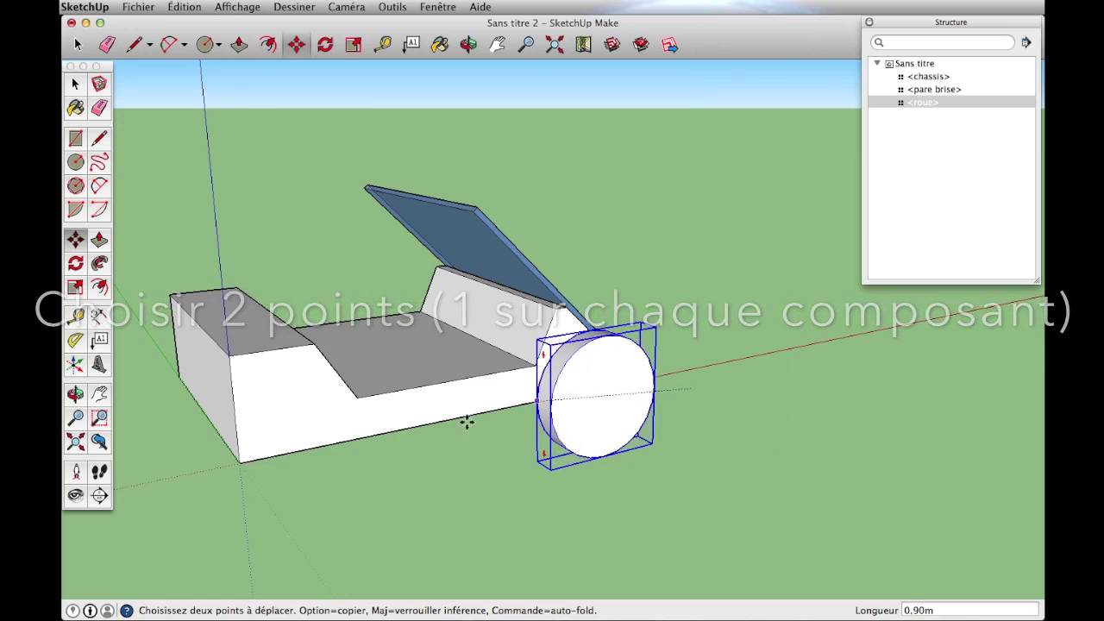
scroll(234, 463, "up", 2)
scroll(235, 463, "up", 3)
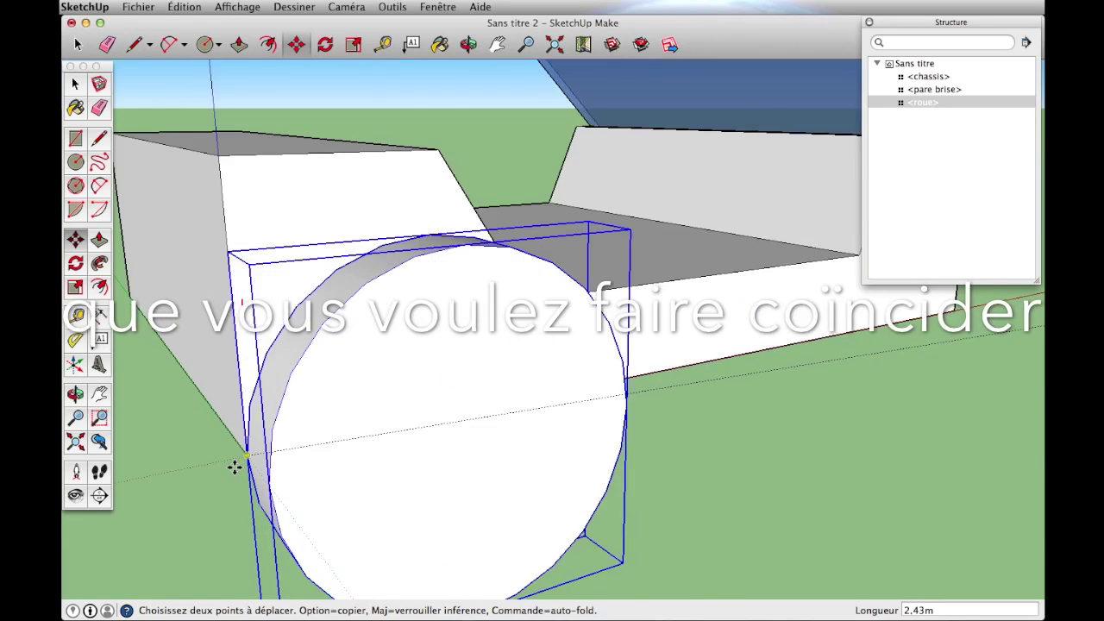
scroll(238, 463, "up", 3)
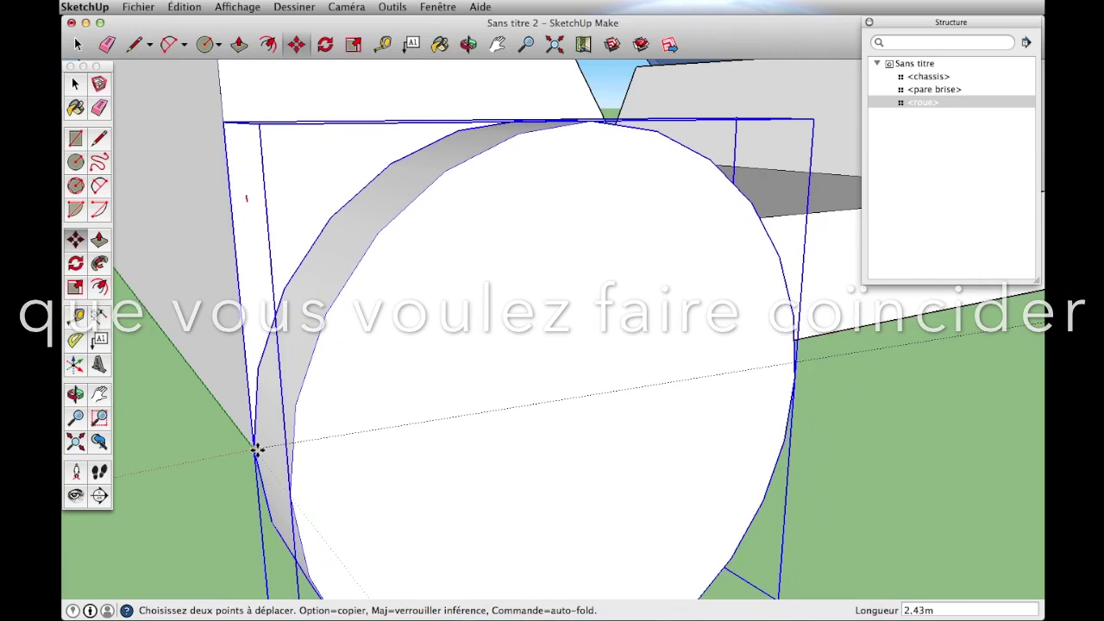
left_click(257, 449)
scroll(655, 451, "down", 3)
scroll(660, 451, "down", 2)
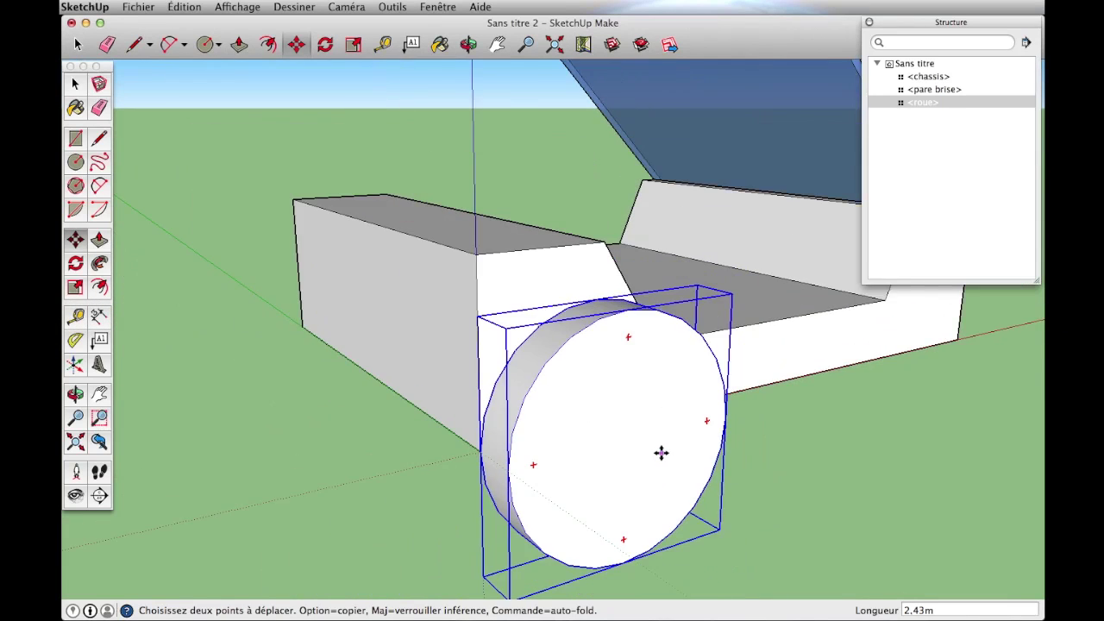
scroll(664, 454, "down", 2)
mouse_move(808, 461)
middle_mouse_down()
mouse_move(389, 426)
mouse_move(118, 424)
mouse_move(500, 415)
middle_mouse_up()
mouse_move(499, 416)
left_mouse_down()
mouse_move(1005, 431)
mouse_move(564, 428)
mouse_move(479, 434)
mouse_move(498, 451)
mouse_move(485, 458)
left_mouse_up()
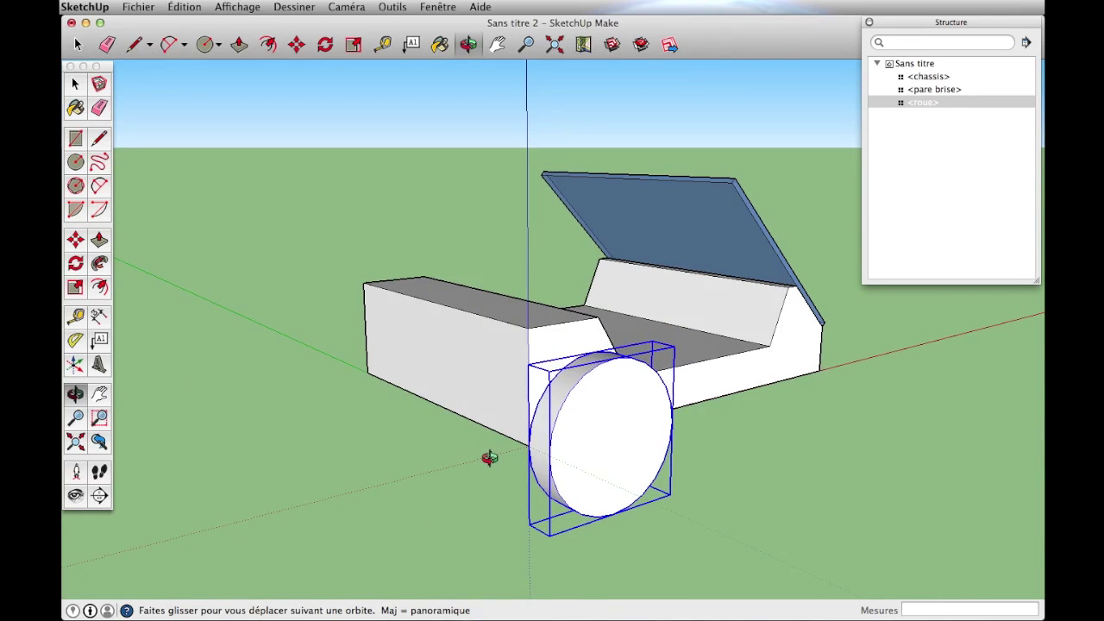
Shift the wheel 0.05 along the green axis and orbit to check its fit.
key("m")
middle_click_drag(763, 469, 877, 463)
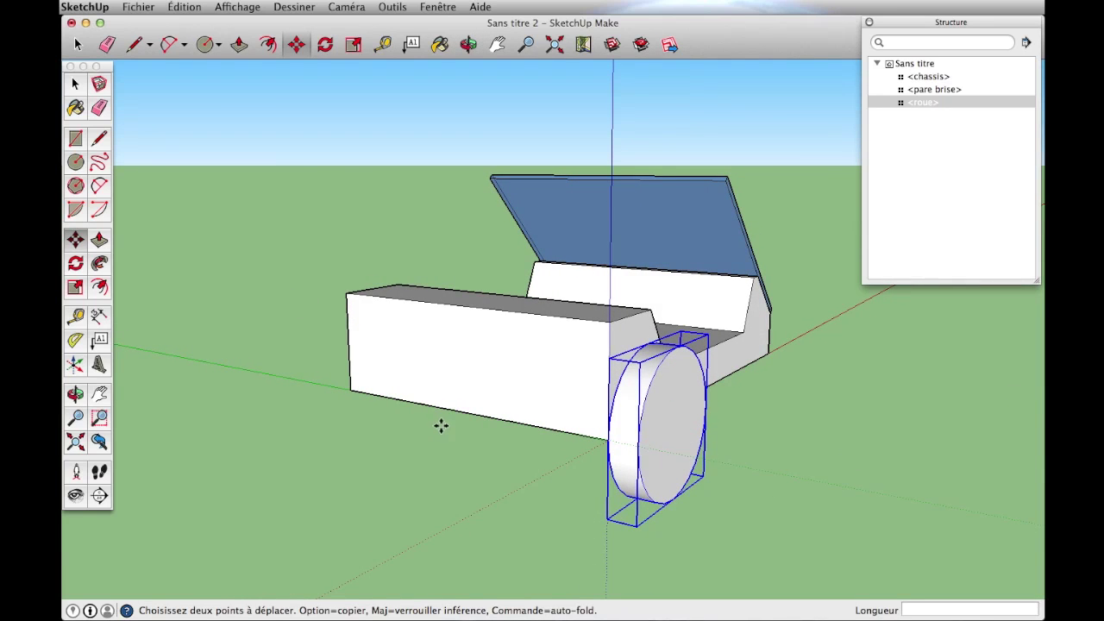
left_click(679, 423)
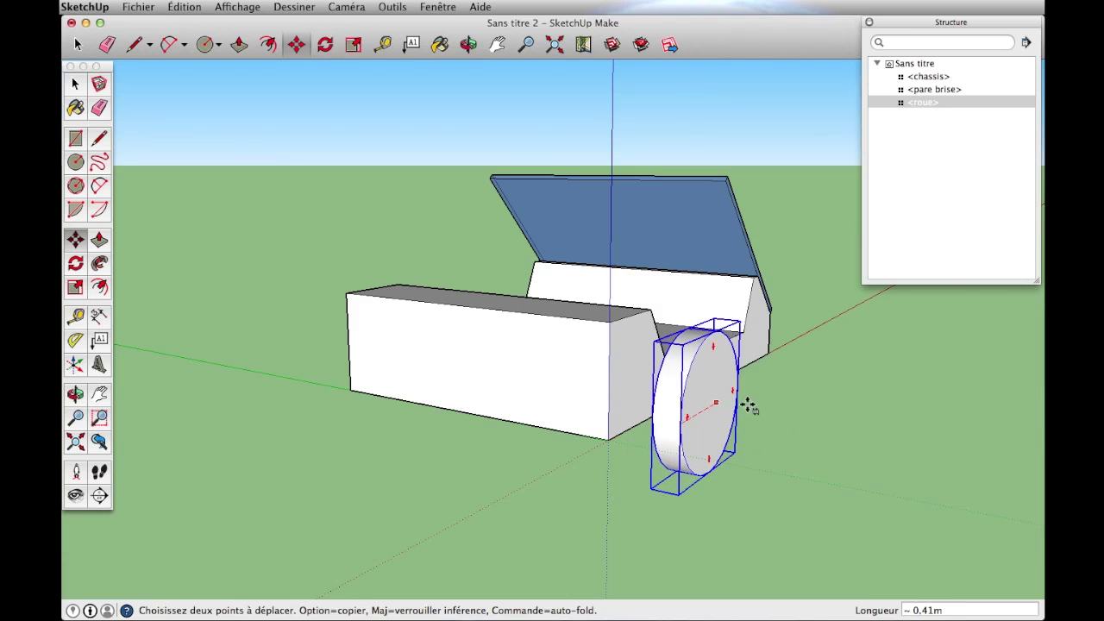
key("Left")
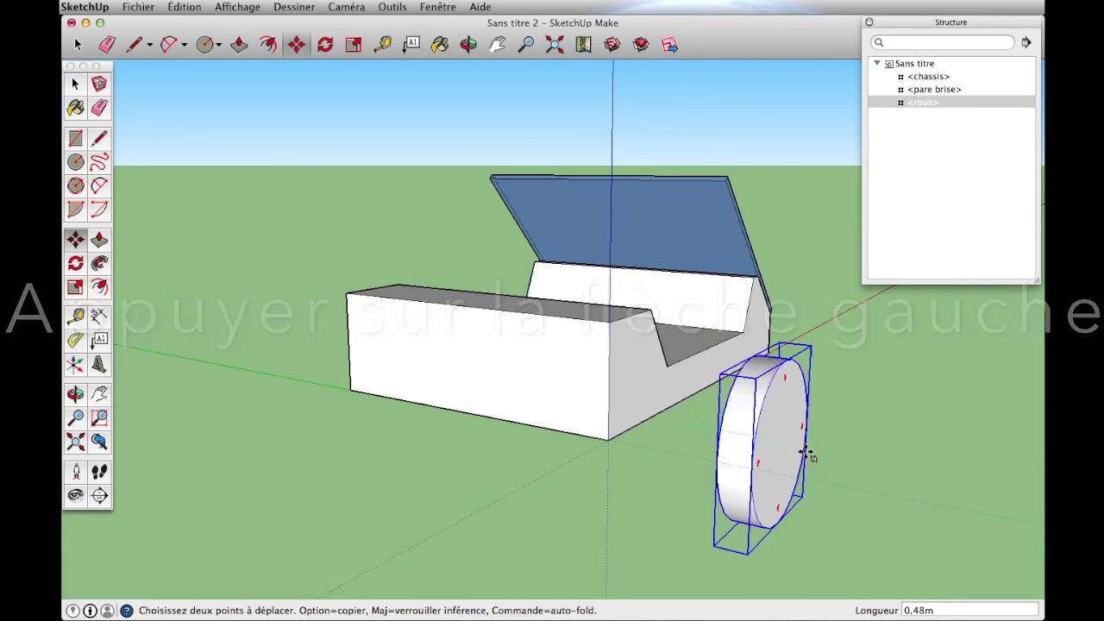
type("0.05")
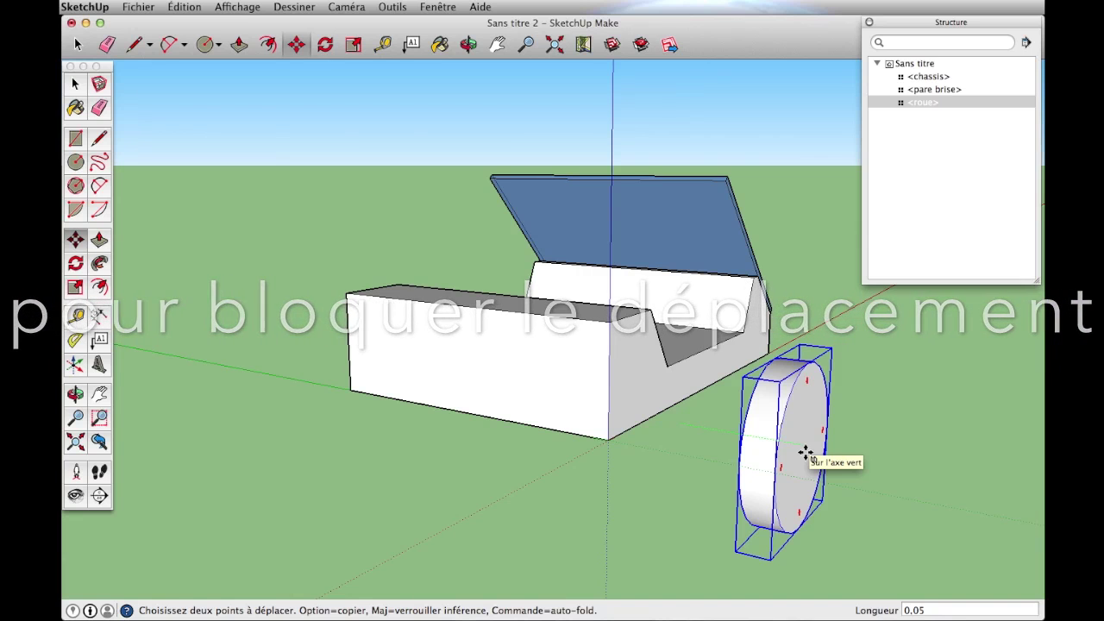
key("Return")
middle_click_drag(303, 424, 320, 395)
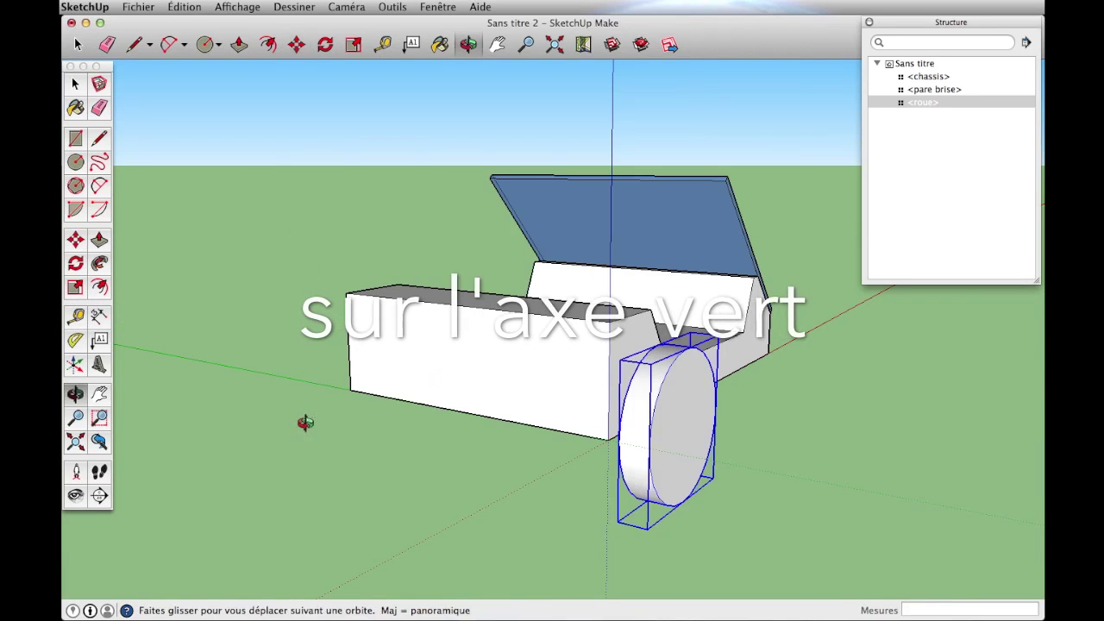
mouse_move(603, 353)
middle_mouse_down()
mouse_move(489, 326)
mouse_move(914, 323)
middle_mouse_up()
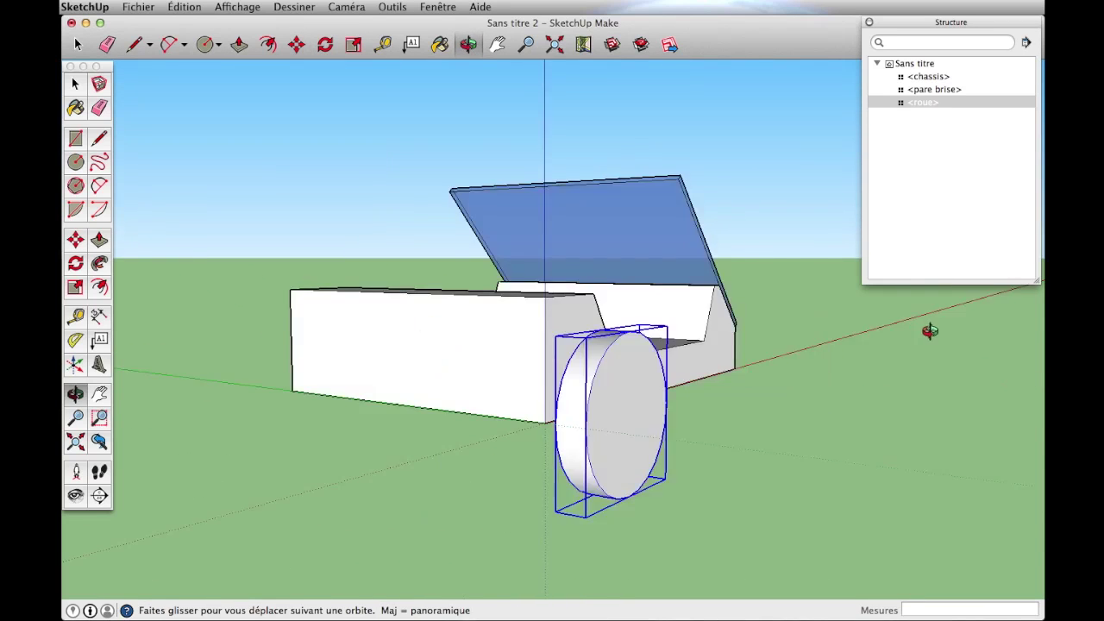
mouse_move(569, 328)
middle_mouse_down()
mouse_move(820, 323)
mouse_move(848, 337)
middle_mouse_up()
mouse_move(802, 465)
middle_mouse_down()
mouse_move(813, 455)
mouse_move(714, 451)
mouse_move(813, 458)
middle_mouse_up()
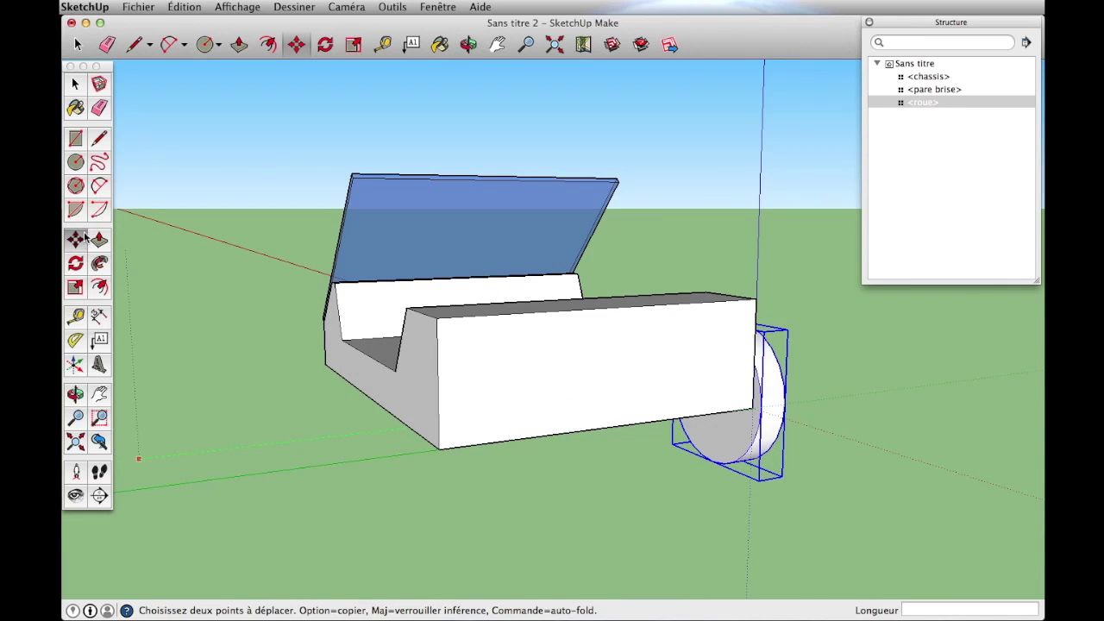
Copy the wheel with Move and place the copy at the chassis front.
key("q")
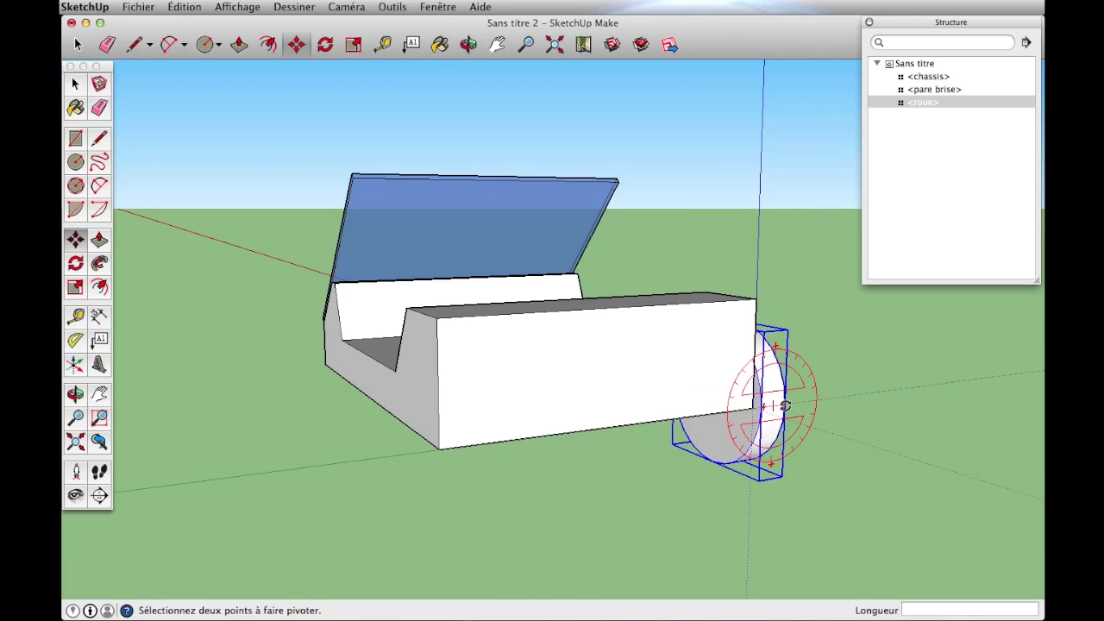
key("m")
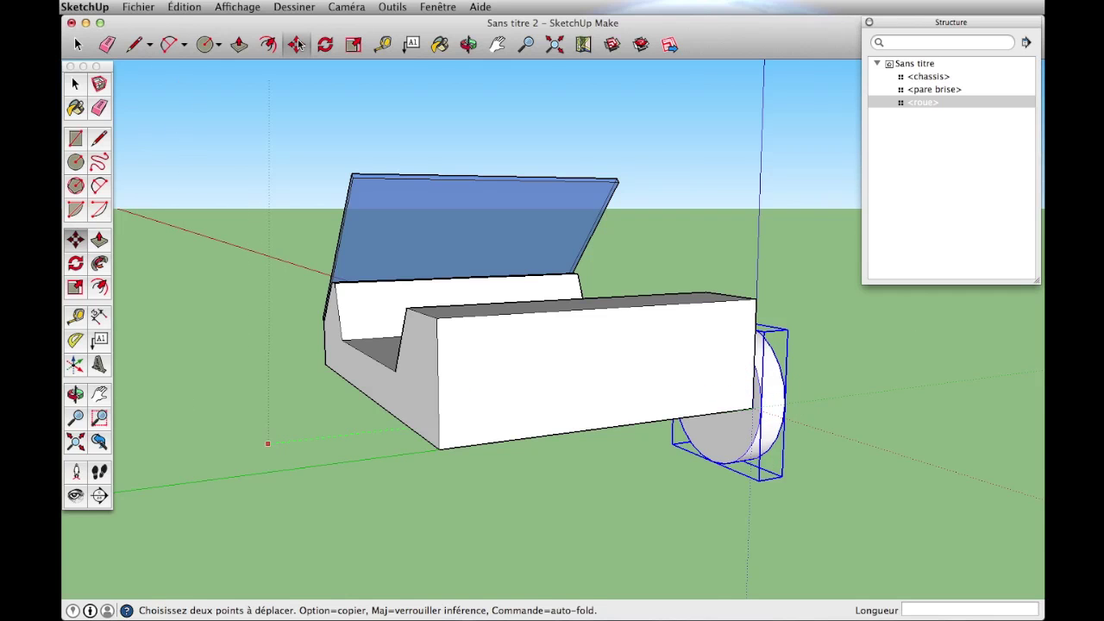
key("q")
scroll(785, 406, "up", 2)
scroll(783, 404, "up", 2)
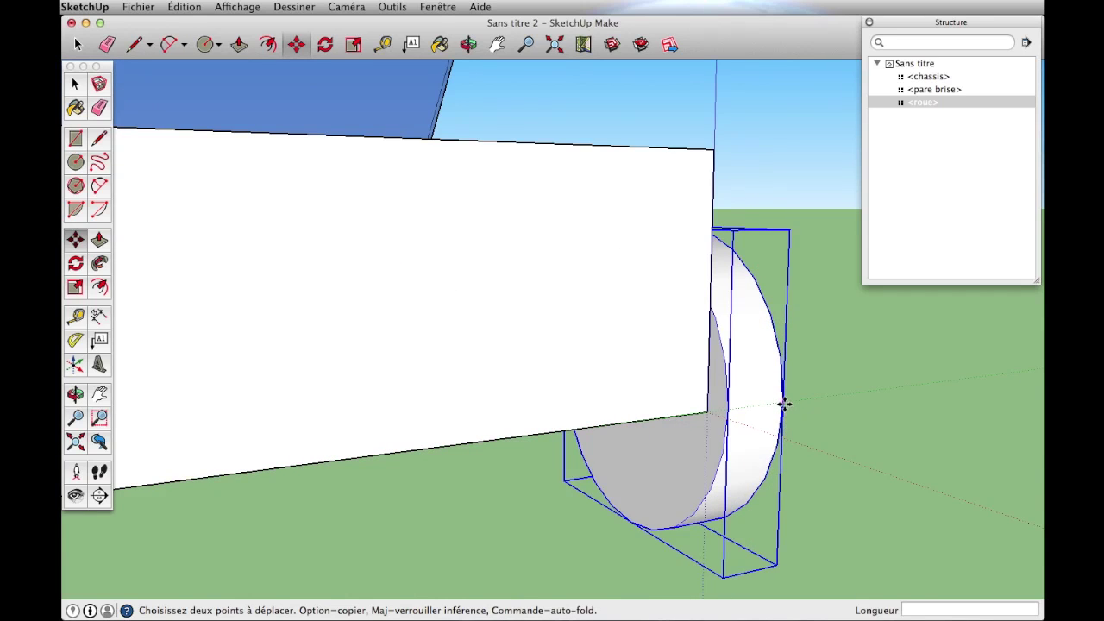
left_click(783, 404)
scroll(819, 419, "down", 2)
scroll(819, 419, "down", 3)
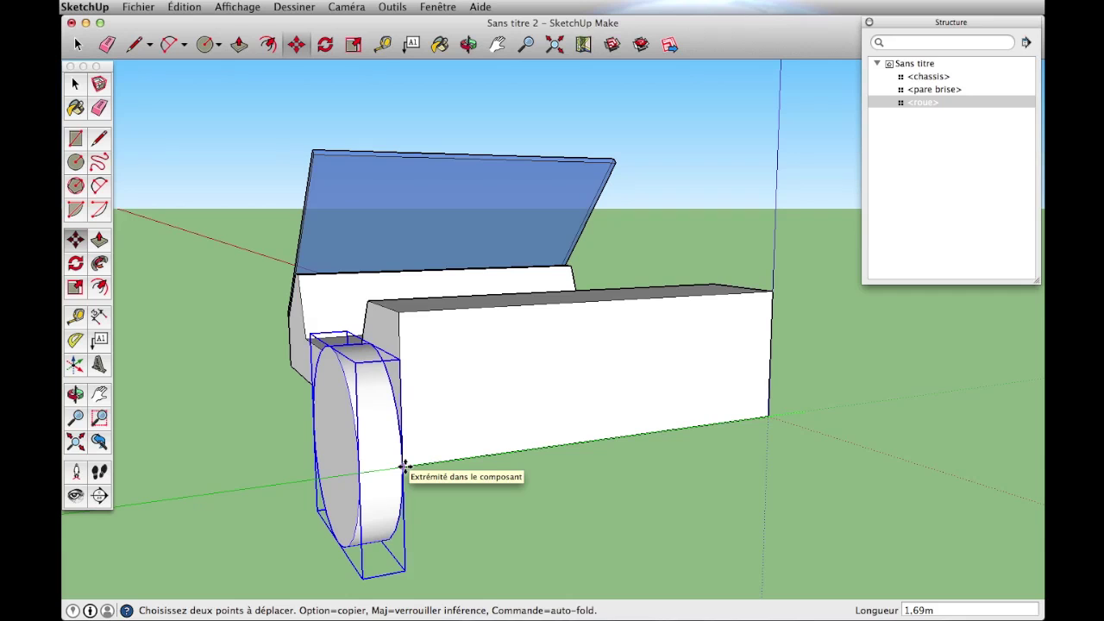
key("alt")
left_click(404, 465)
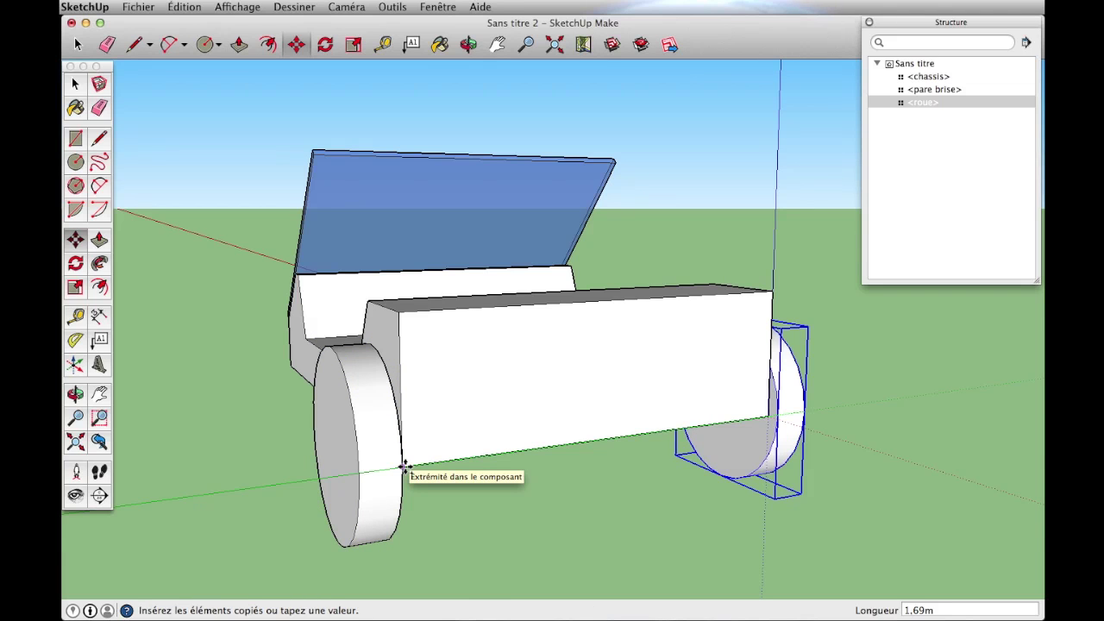
left_click(403, 466)
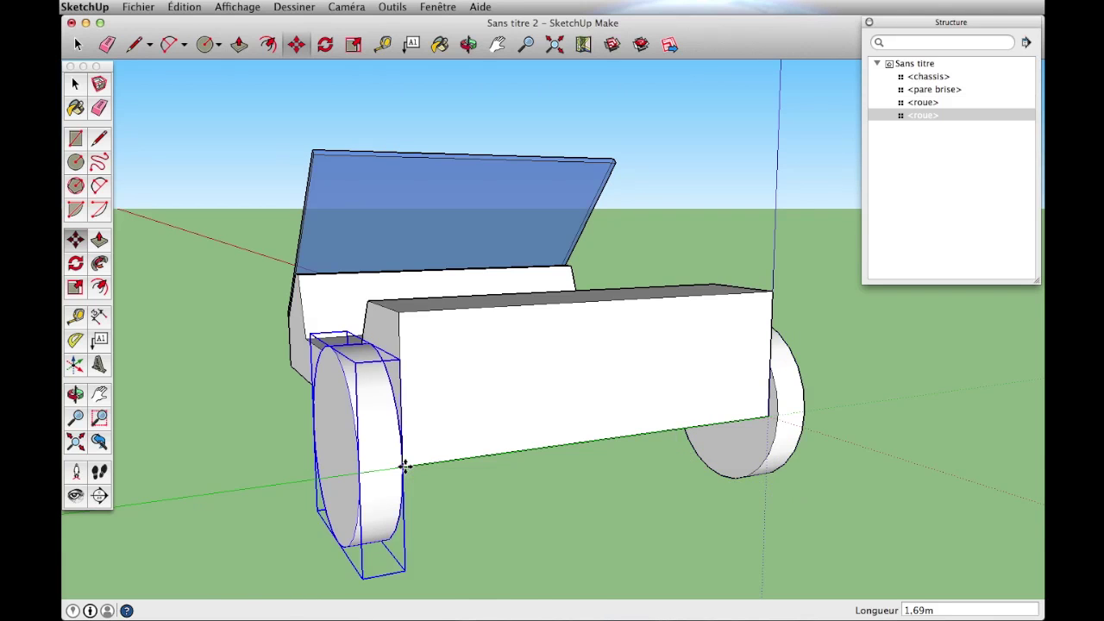
Offset the wheel copy 0.05 along the green axis and view the car's other side.
scroll(828, 466, "down", 2)
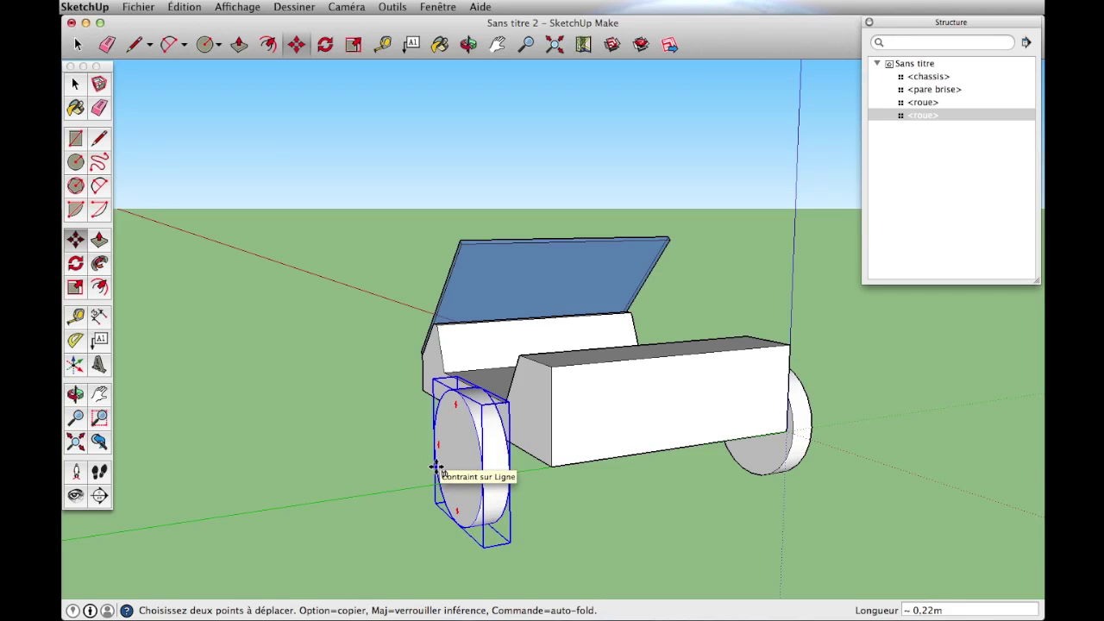
type("0.05")
key("Return")
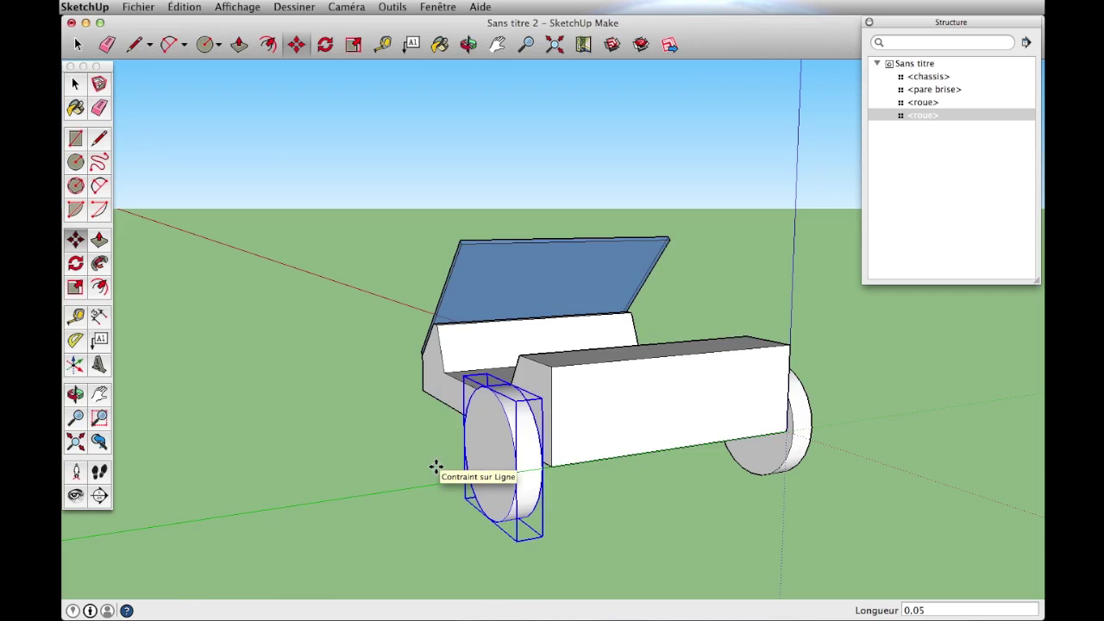
middle_click_drag(875, 459, 528, 488)
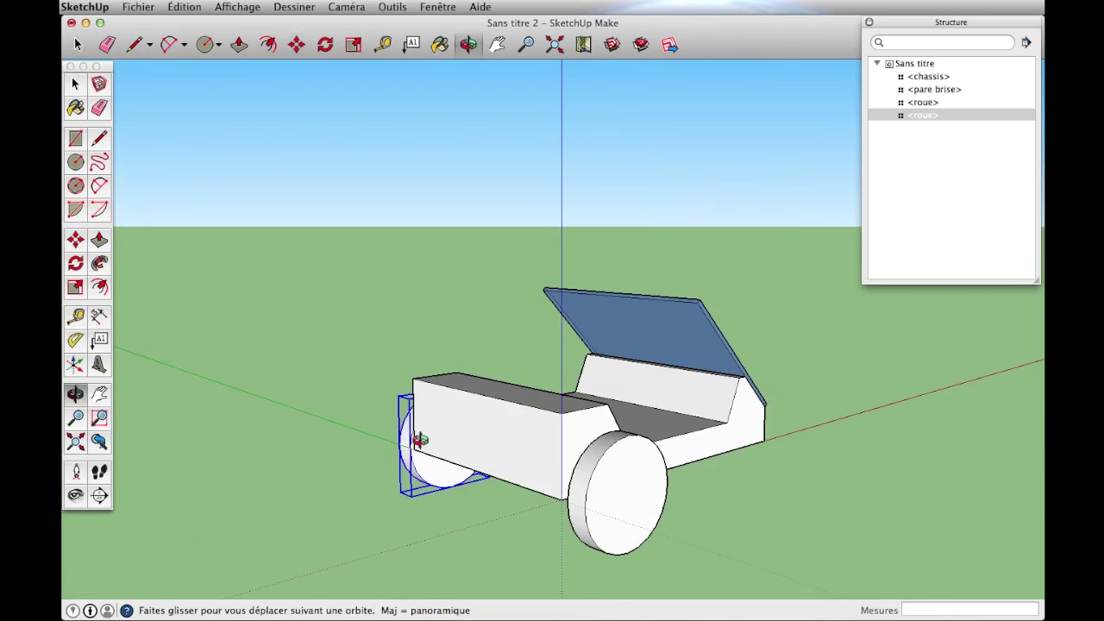
scroll(609, 530, "up", 1)
scroll(610, 528, "up", 2)
scroll(611, 530, "down", 1)
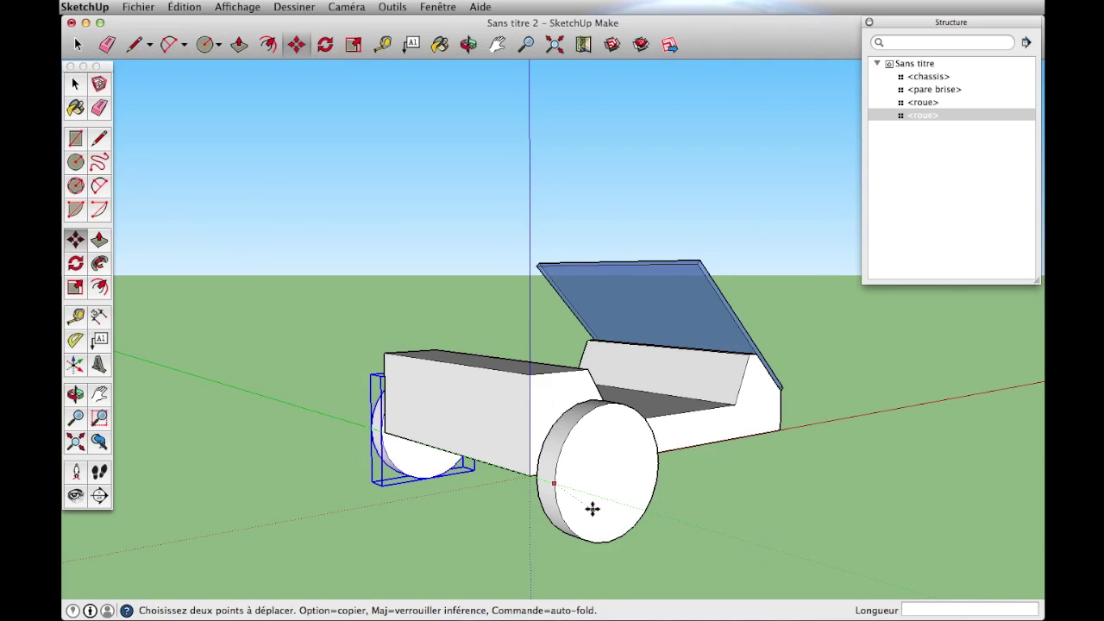
left_click(74, 84)
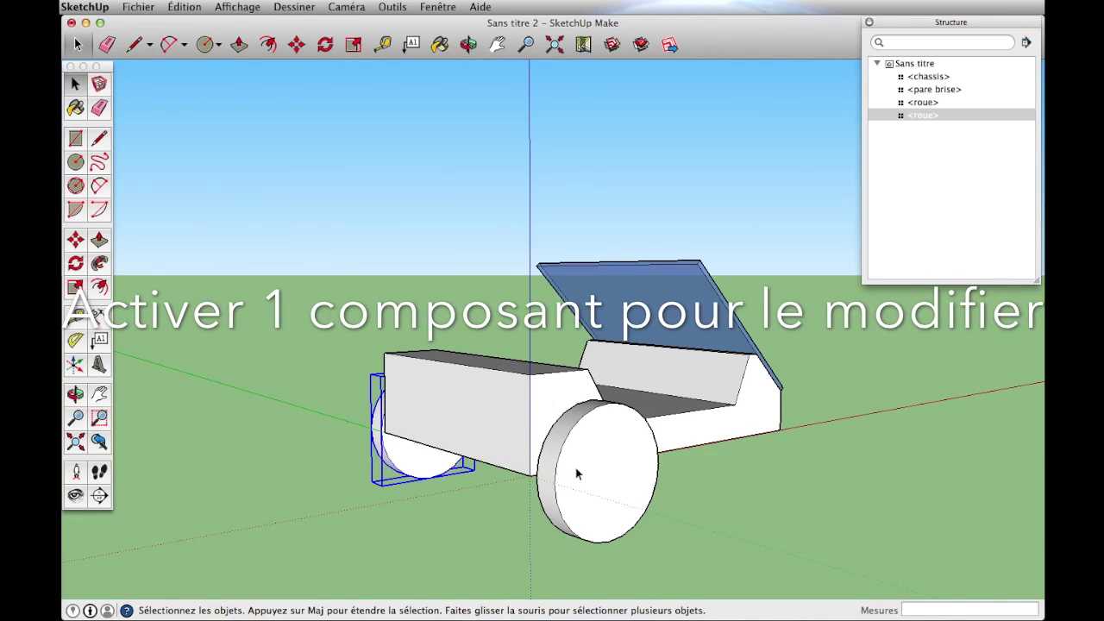
Inside the wheel component, offset an inner hub circle on the outer face.
double_click(603, 483)
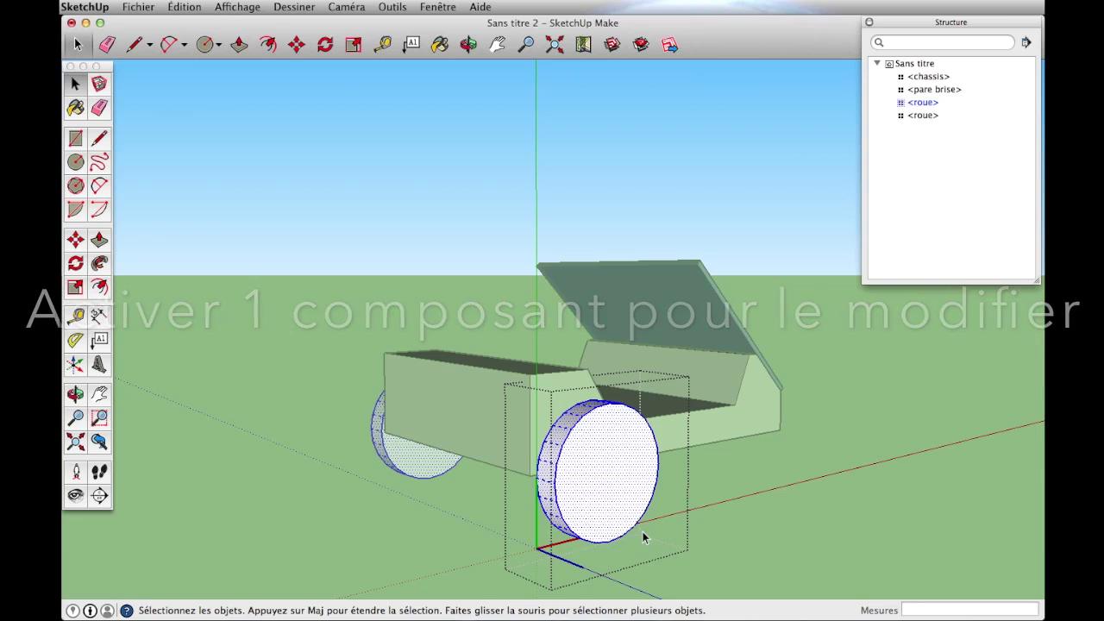
left_click(609, 472)
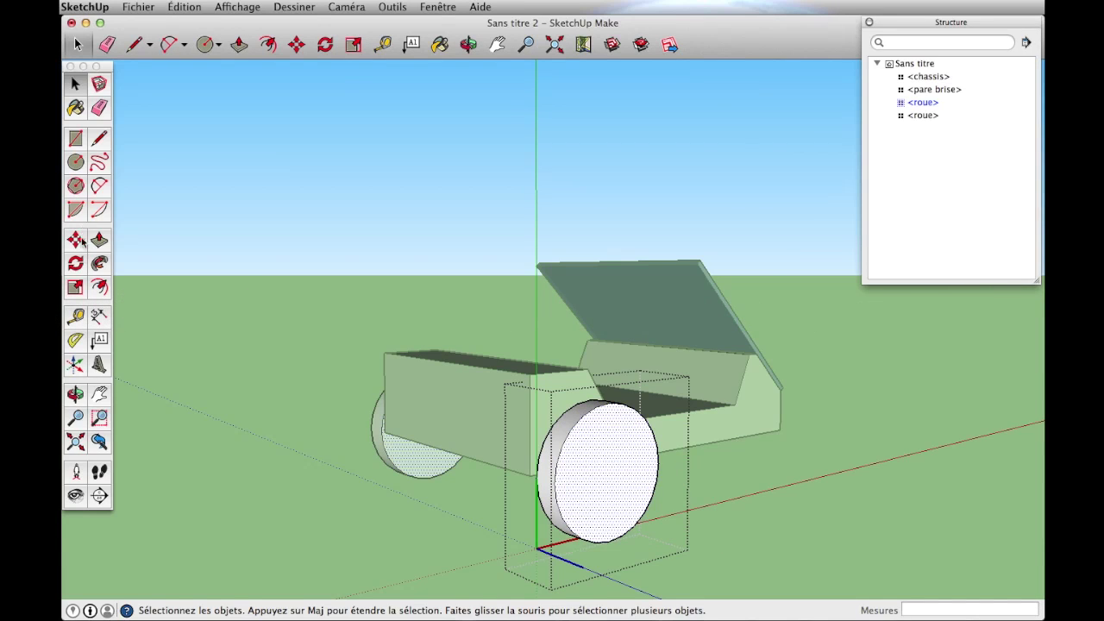
key("c")
left_click(99, 287)
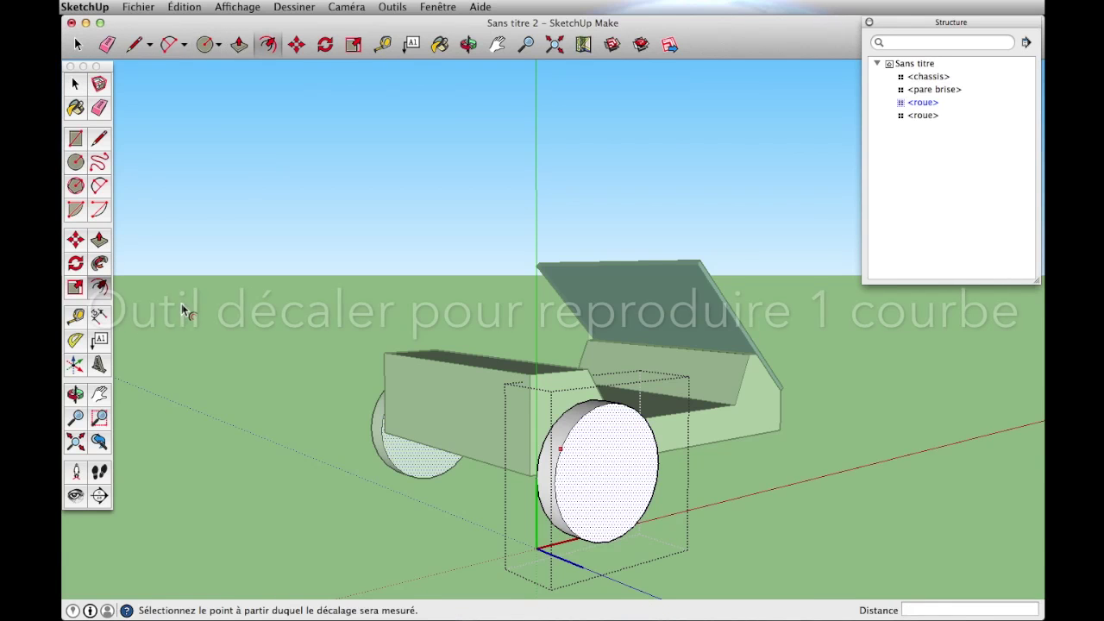
left_click(589, 538)
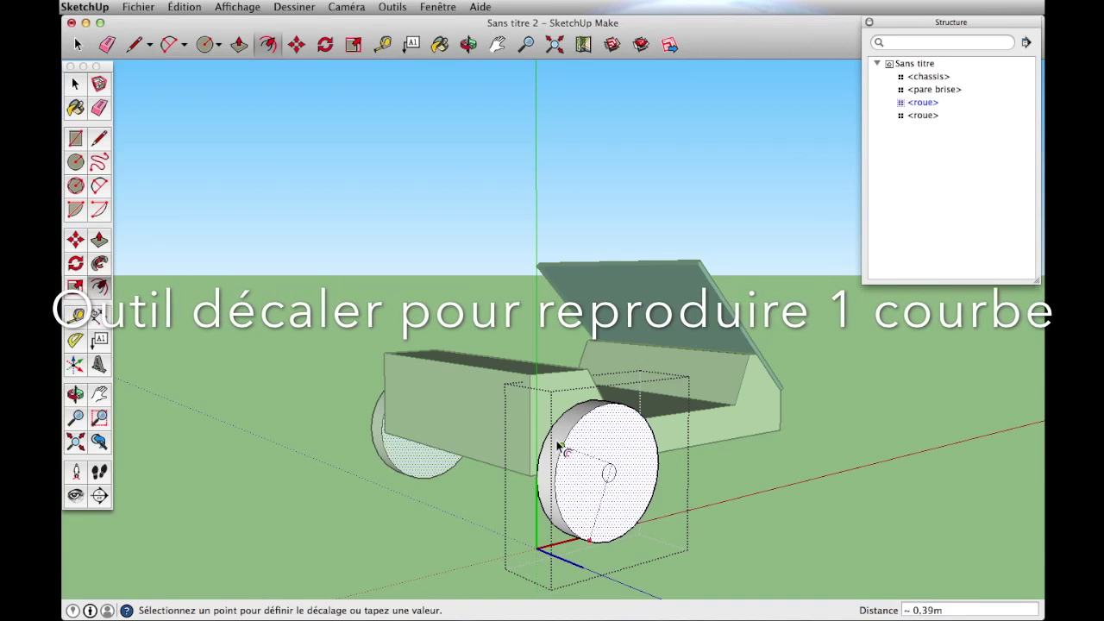
left_click(627, 437)
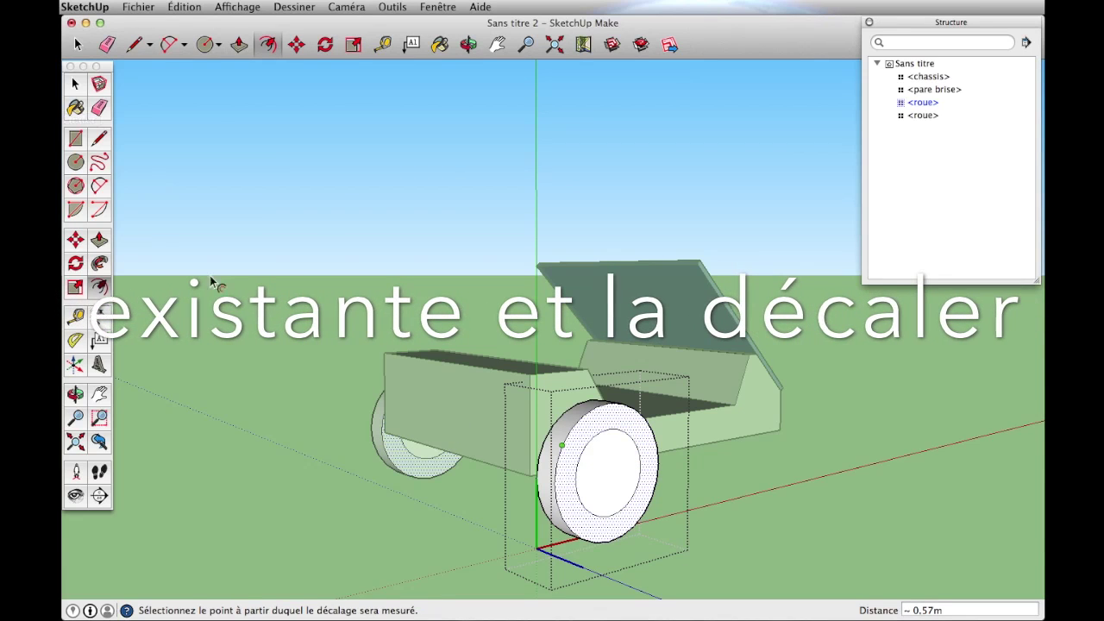
Push the inner hub circle 0.05m into the wheel to recess it.
left_click(99, 238)
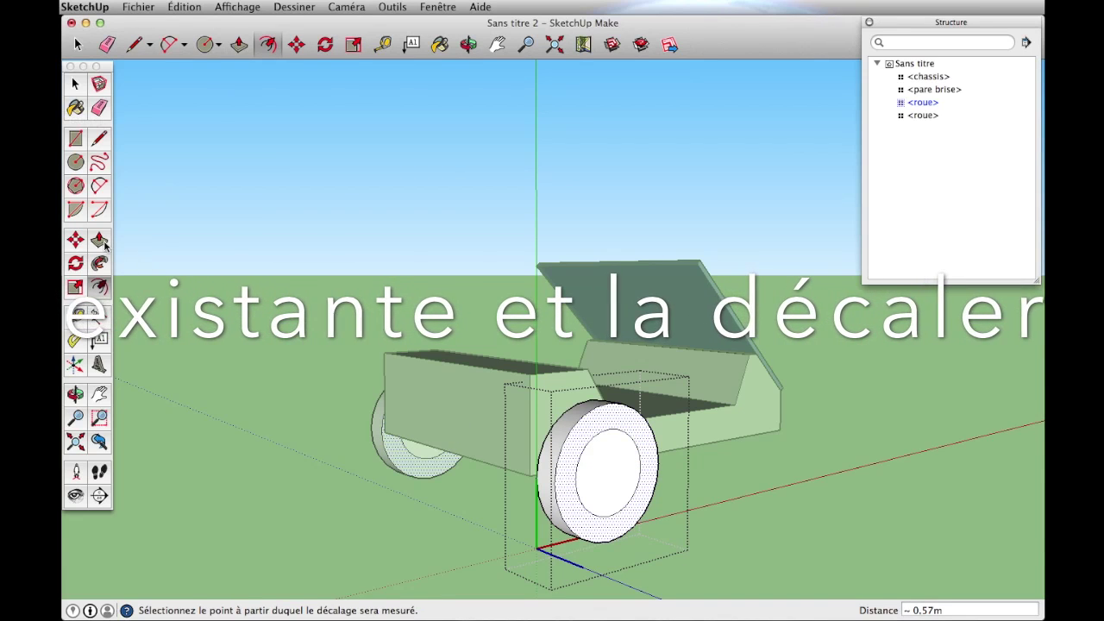
left_click(619, 488)
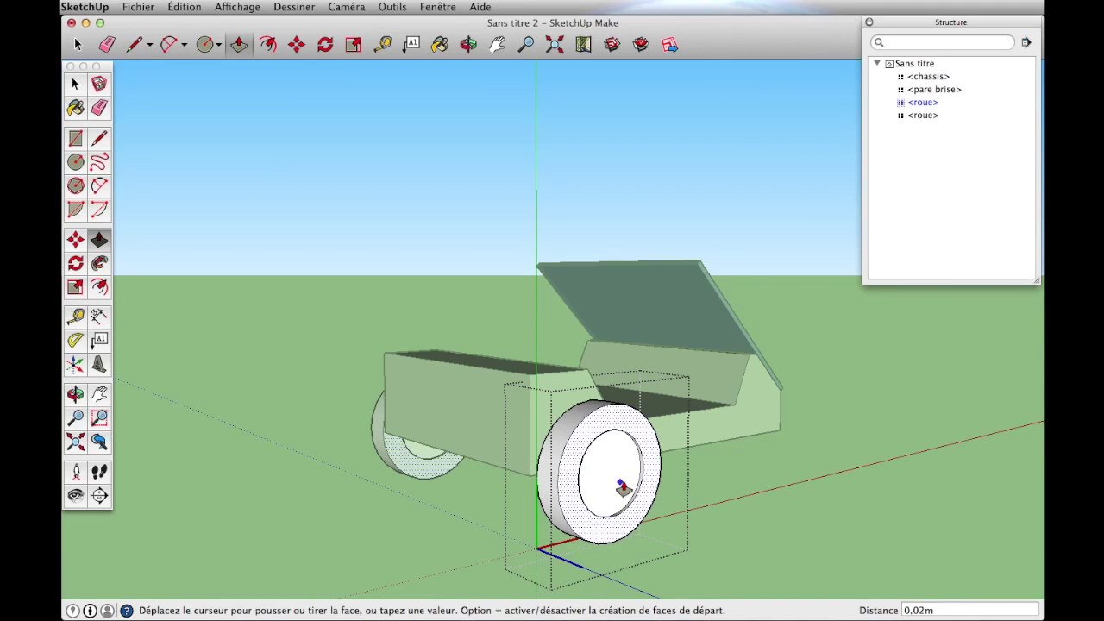
left_click(620, 487)
left_click(612, 487)
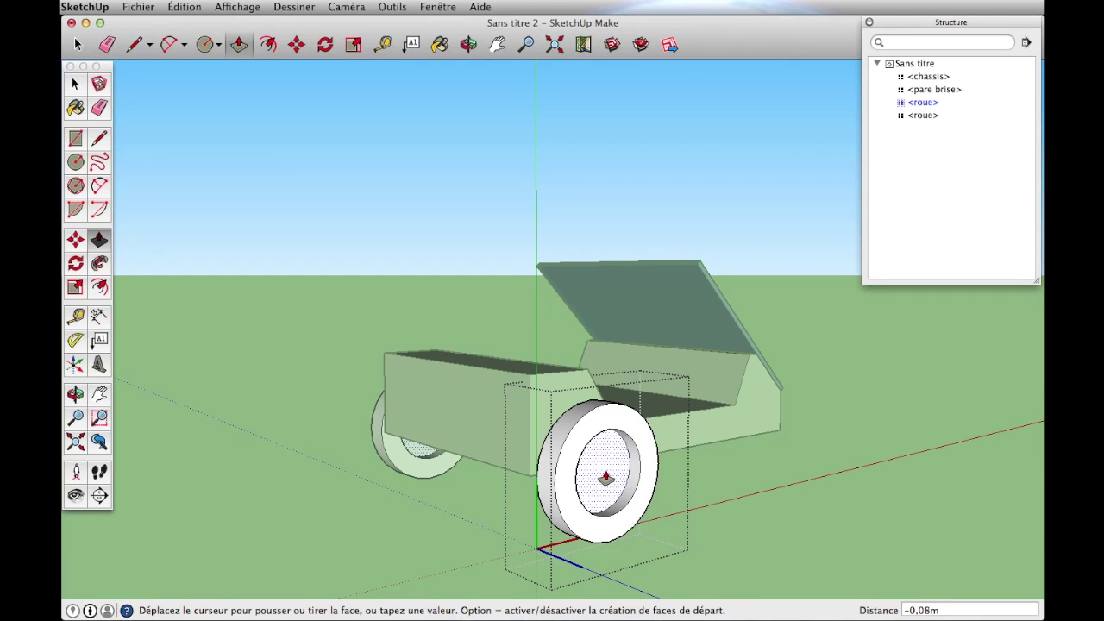
left_click(606, 477)
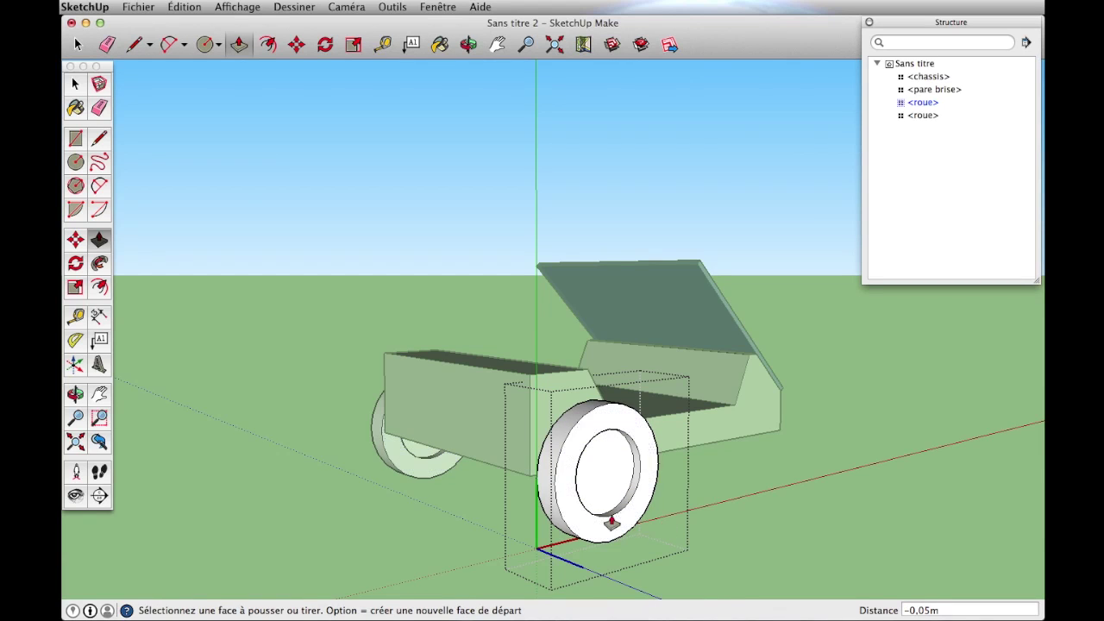
Paint the tyre solid black from the Couleurs materials.
left_click(76, 108)
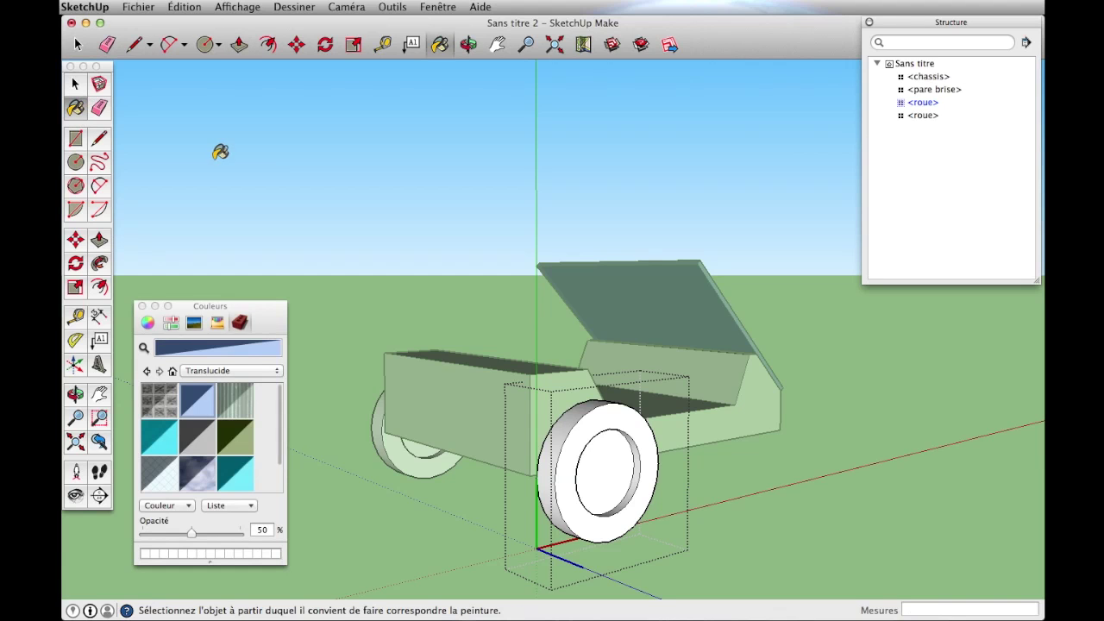
left_click(225, 371)
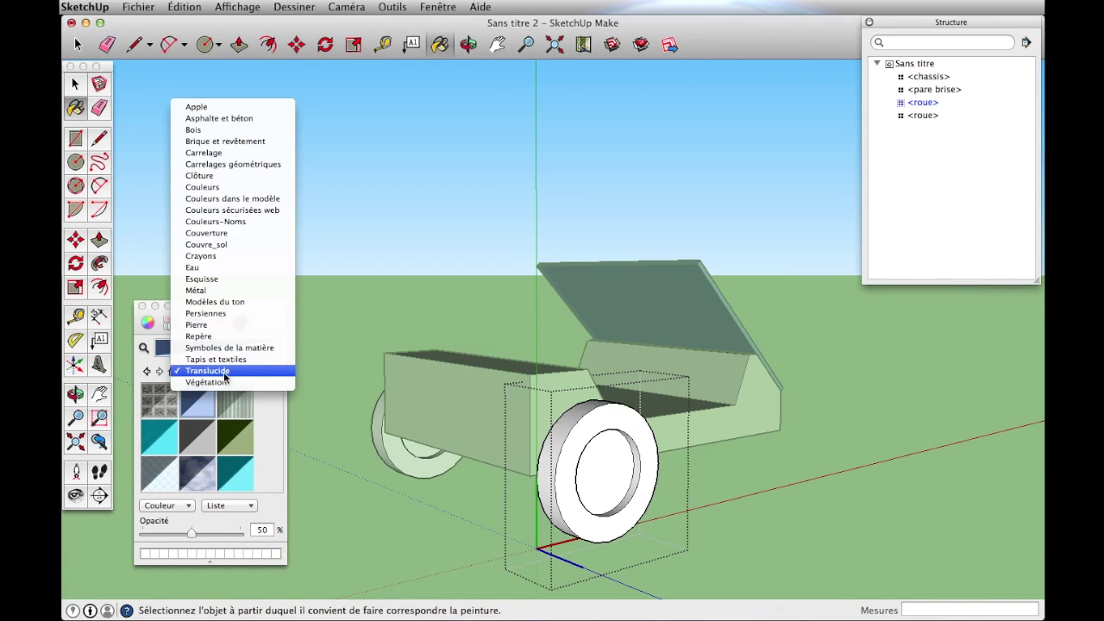
left_click(212, 194)
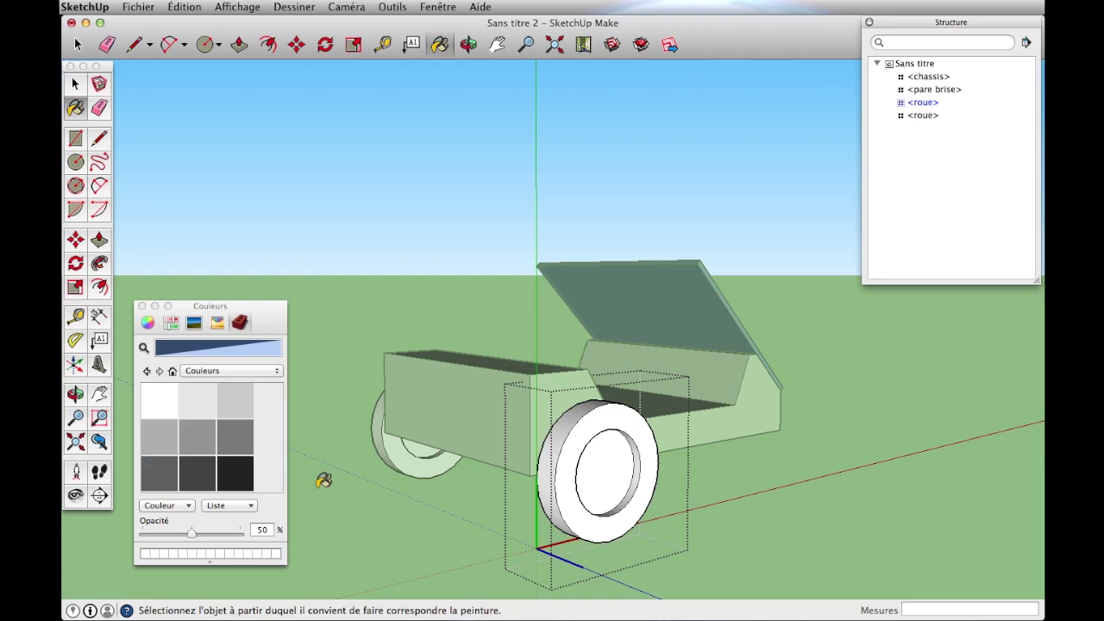
left_click(235, 473)
left_click(607, 422)
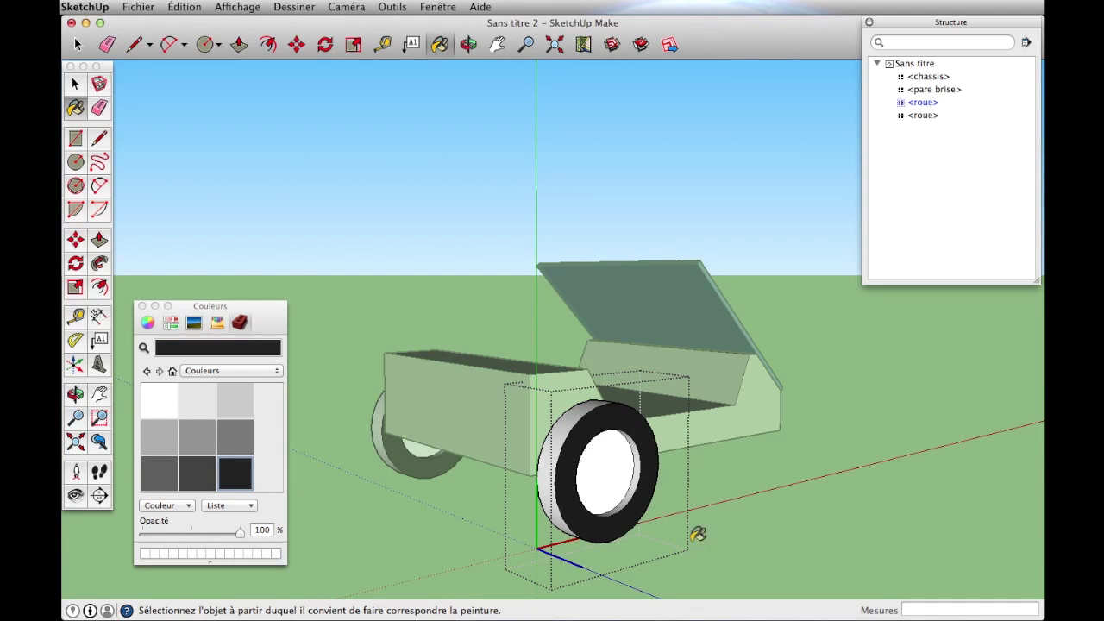
left_click(575, 405)
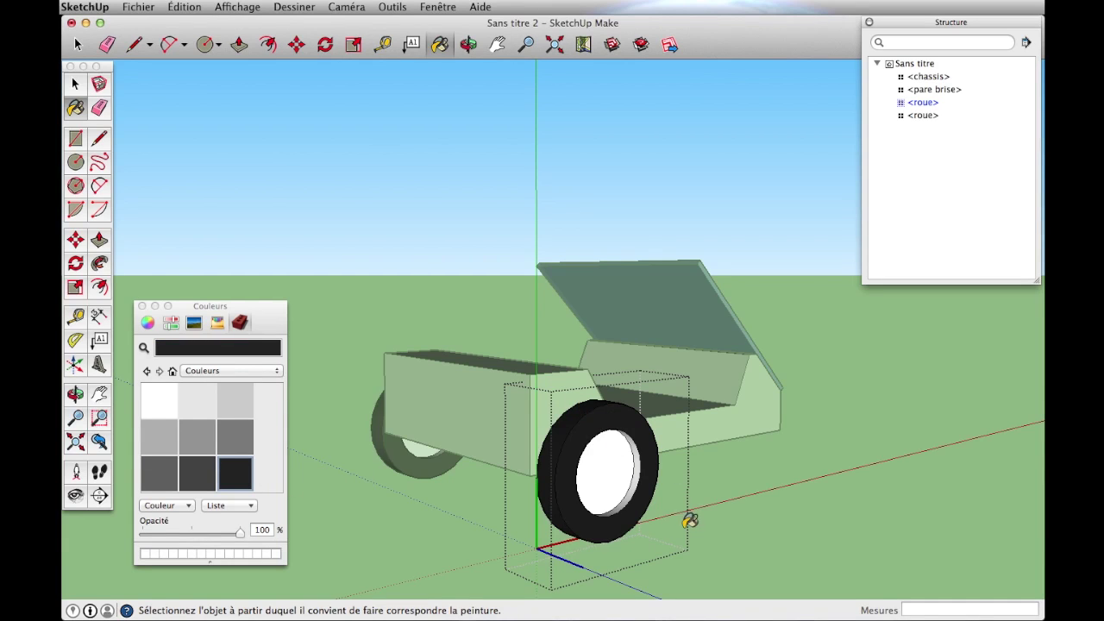
Paint the wheel hub brushed metal from the Métal materials and exit the component.
left_click(203, 371)
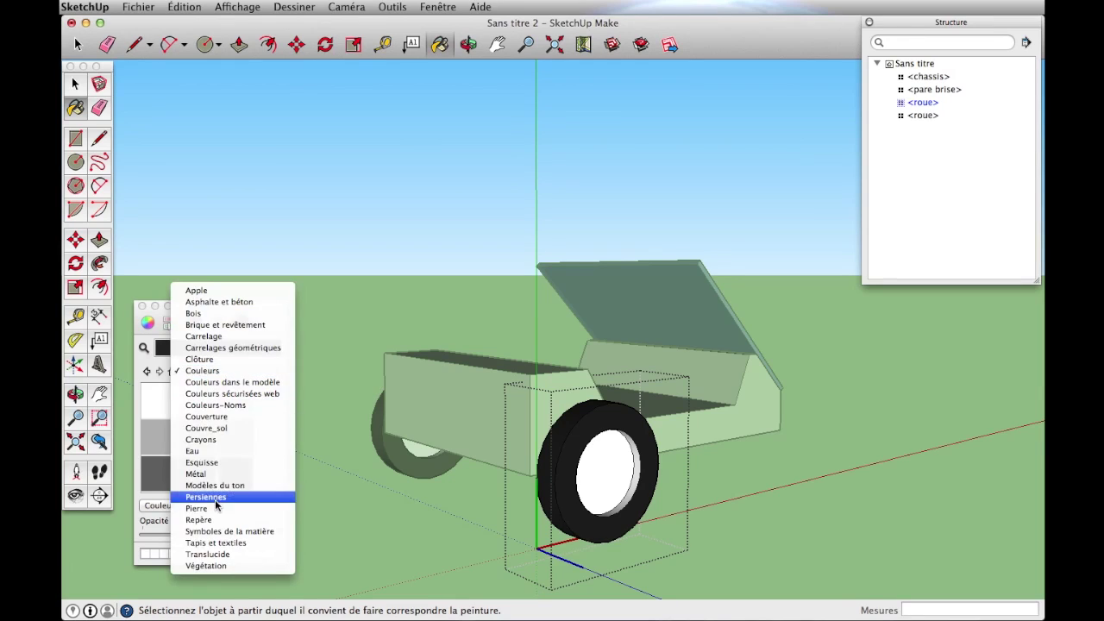
left_click(206, 474)
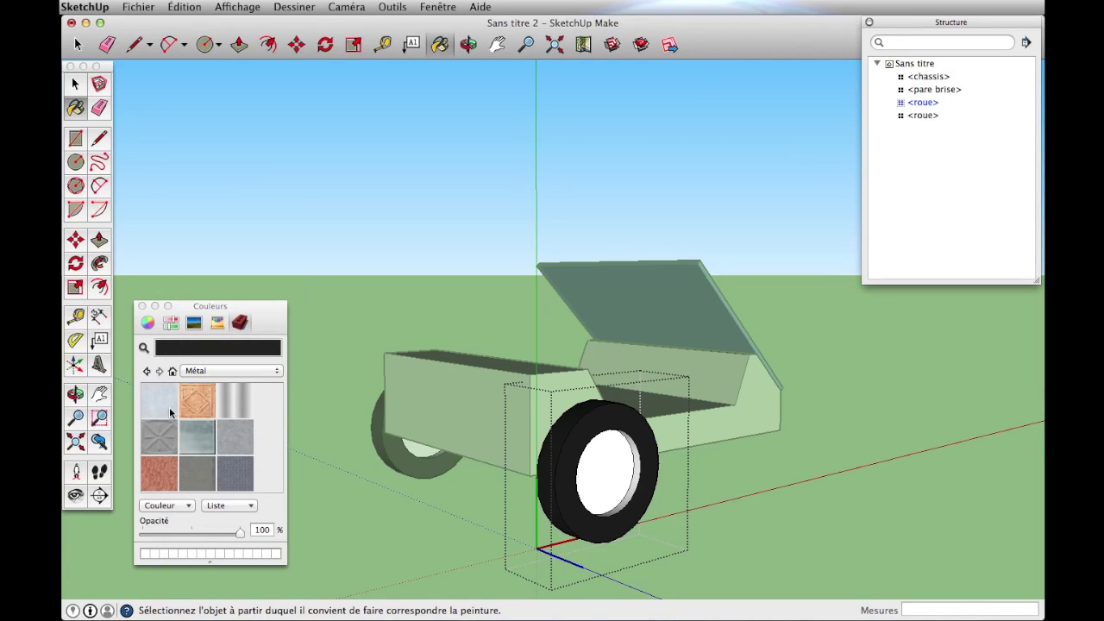
left_click(167, 407)
left_click(614, 474)
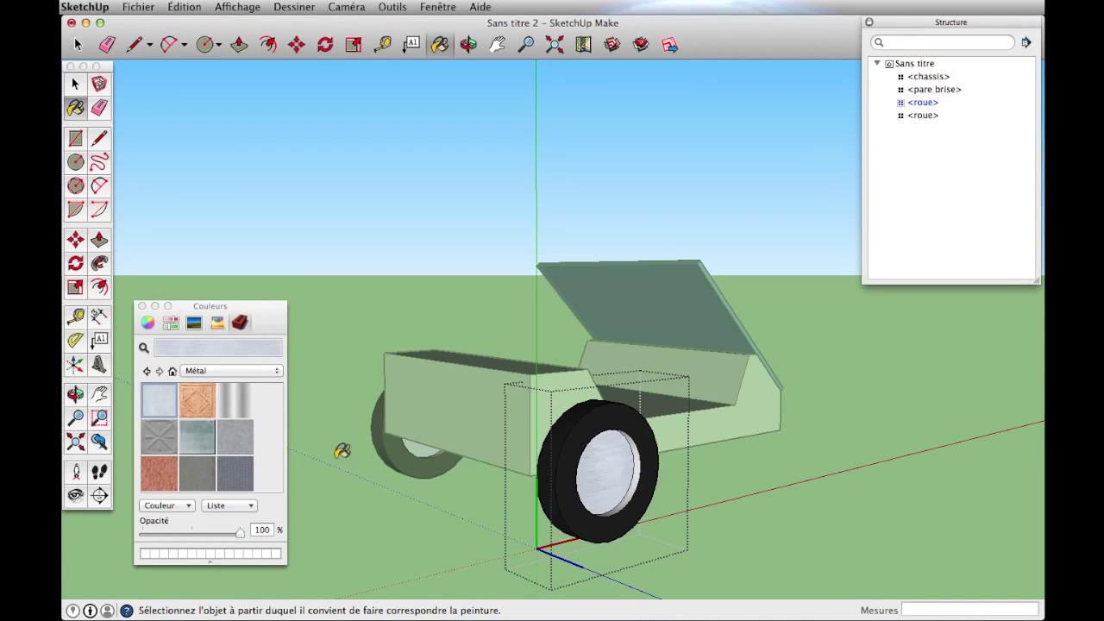
left_click(244, 413)
left_click(640, 470)
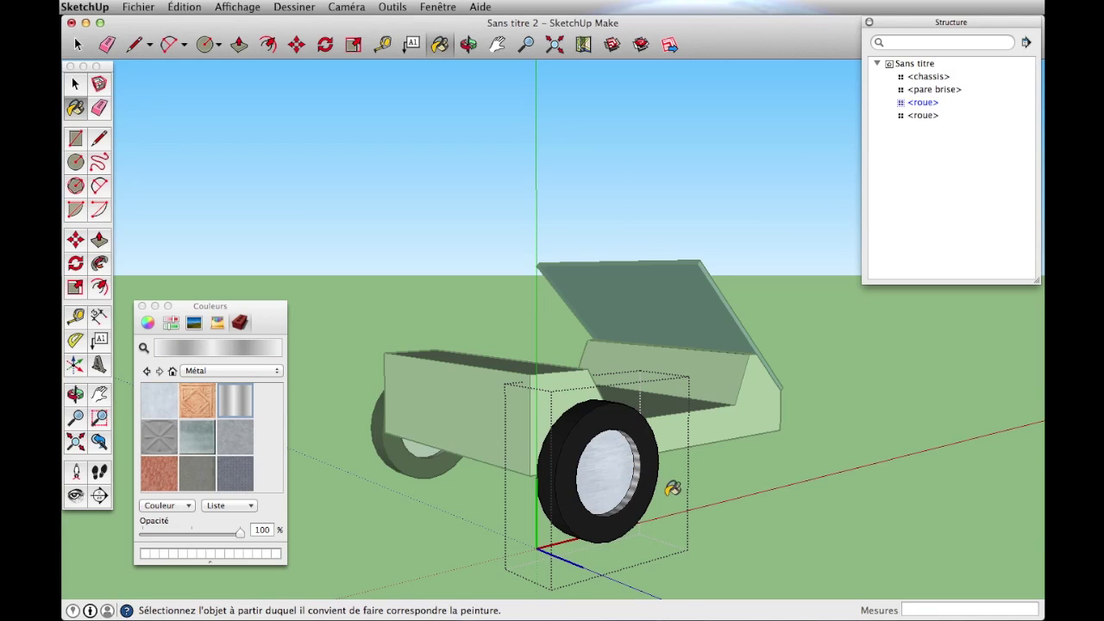
scroll(669, 488, "down", 2)
key("space")
left_click(300, 169)
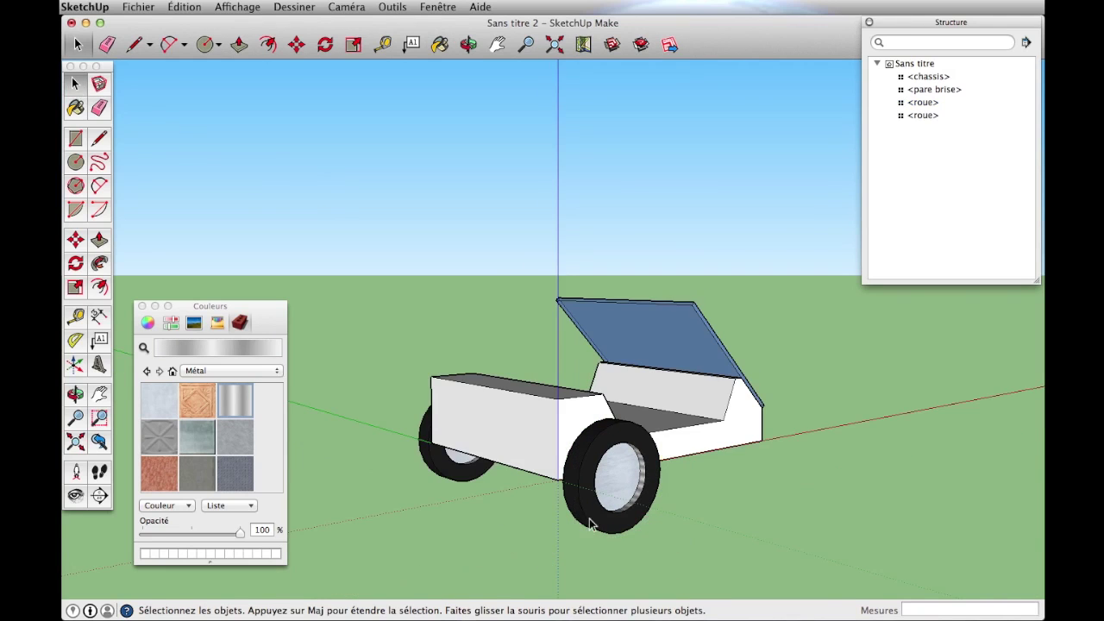
Orbit around the car to inspect it and select the front wheel.
middle_click_drag(455, 505, 463, 486)
mouse_move(579, 489)
middle_mouse_down()
mouse_move(414, 483)
mouse_move(693, 468)
mouse_move(331, 458)
mouse_move(444, 470)
mouse_move(374, 461)
mouse_move(500, 446)
mouse_move(495, 419)
middle_mouse_up()
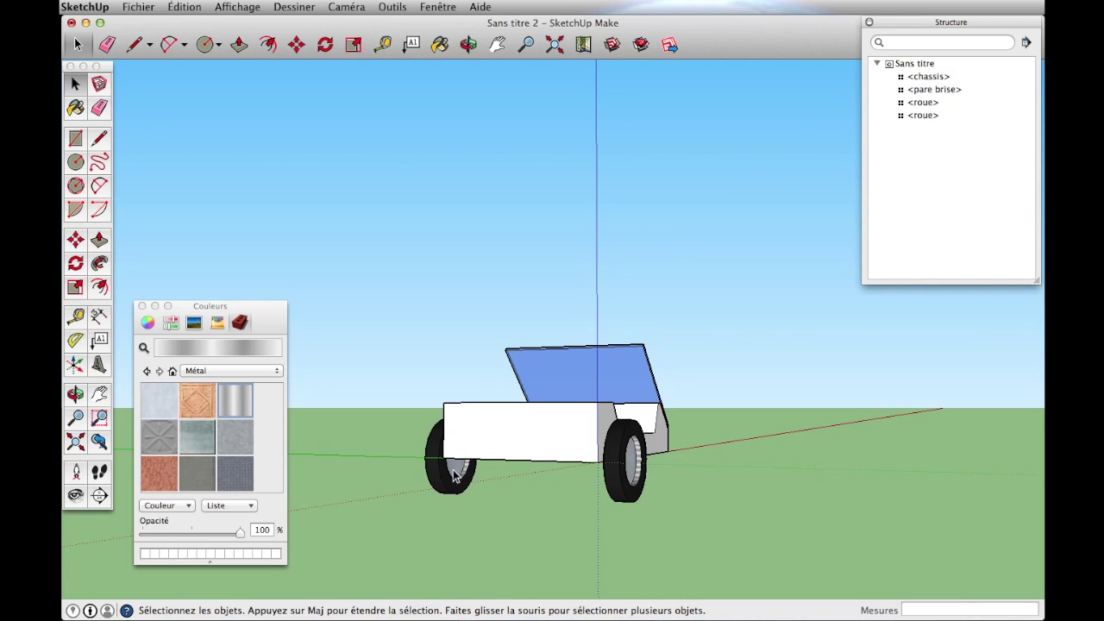
mouse_move(438, 480)
middle_mouse_down()
mouse_move(677, 496)
mouse_move(632, 459)
middle_mouse_up()
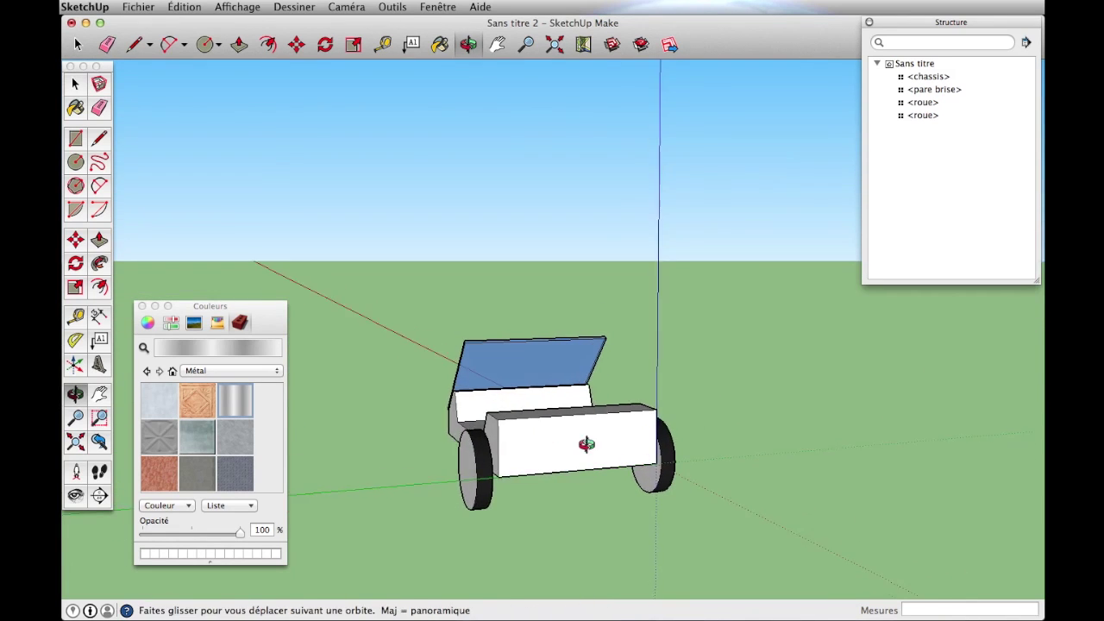
left_click(498, 483)
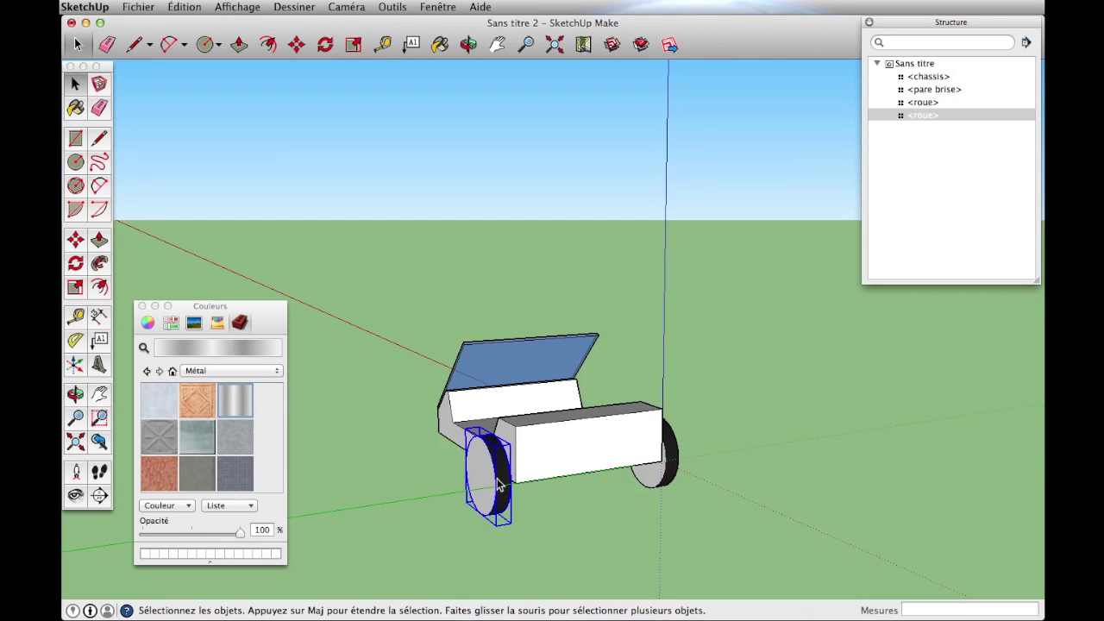
Mirror the selected wheel with the Scale tool so its rim faces outward.
left_click(76, 288)
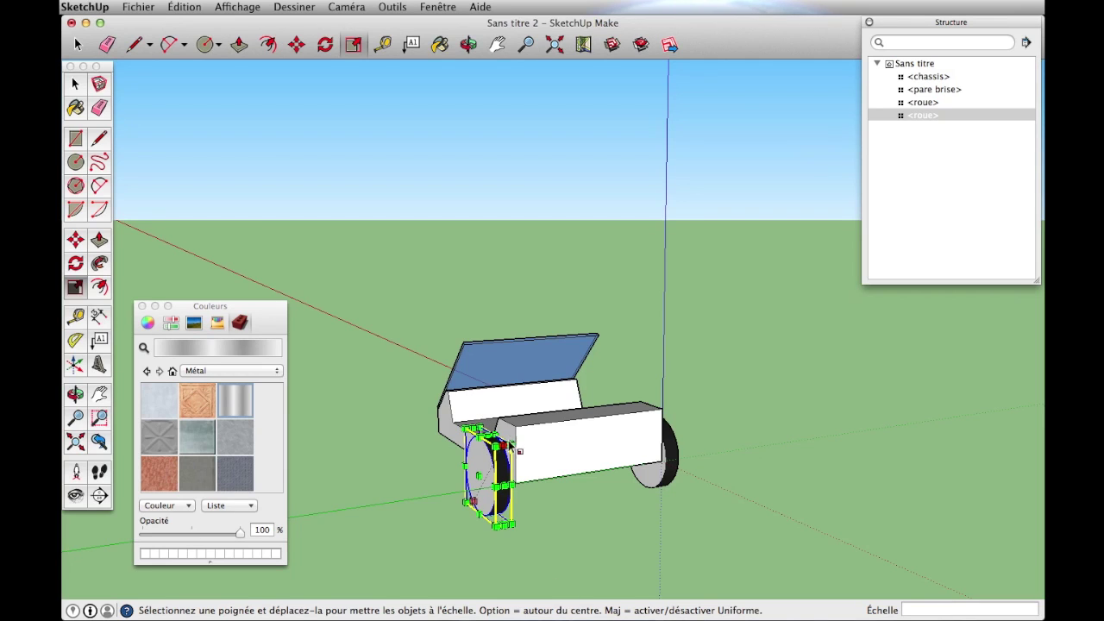
left_click_drag(504, 445, 747, 533)
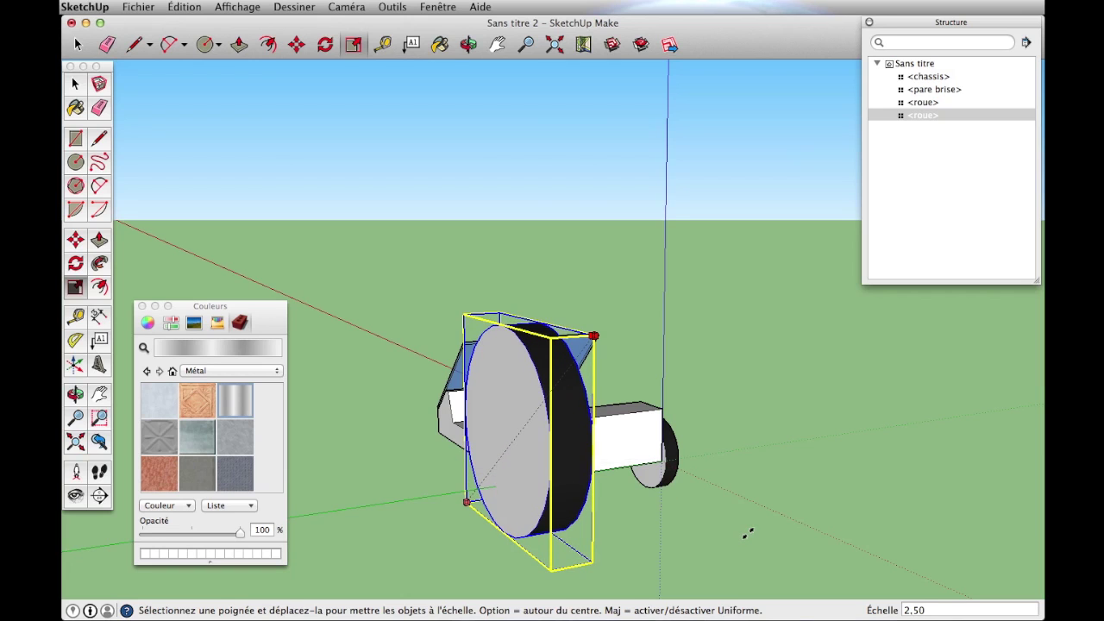
type("3.00")
key("Return")
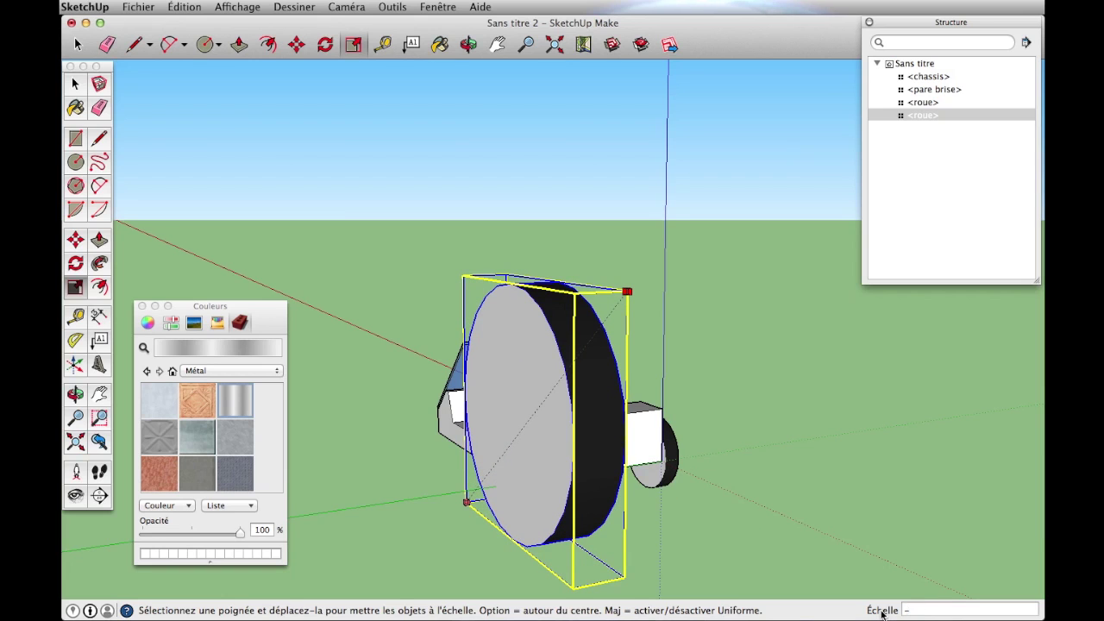
key("Return")
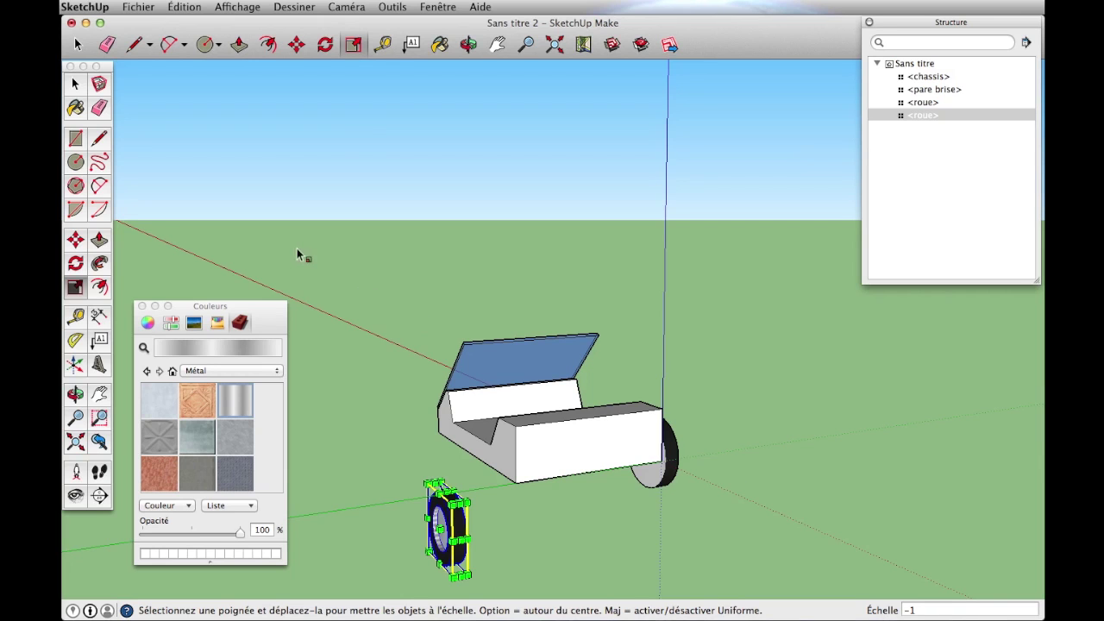
key("space")
left_click(471, 469)
Move the mirrored wheel onto the chassis's front corner and select it.
scroll(480, 494, "down", 2)
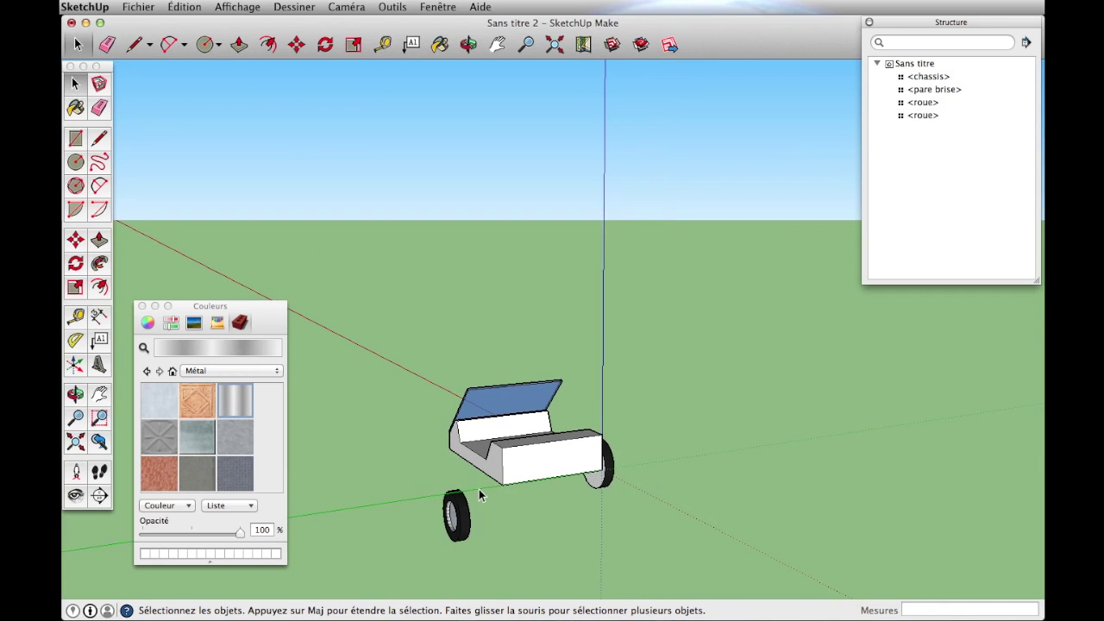
left_click(467, 513)
scroll(476, 528, "up", 2)
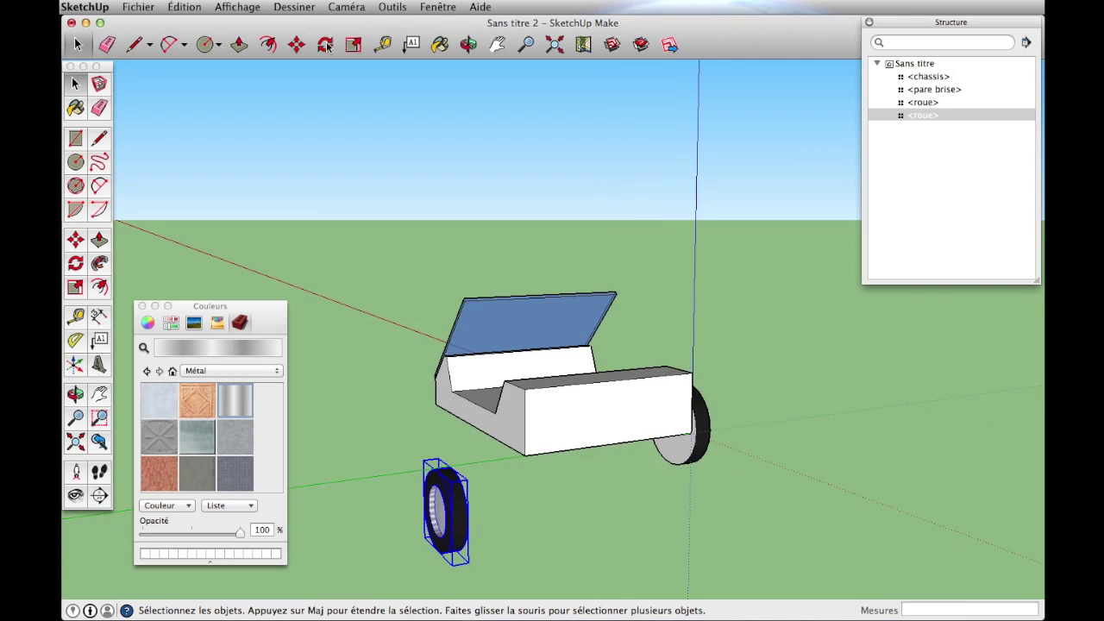
left_click(296, 46)
scroll(501, 570, "up", 3)
scroll(423, 449, "up", 1)
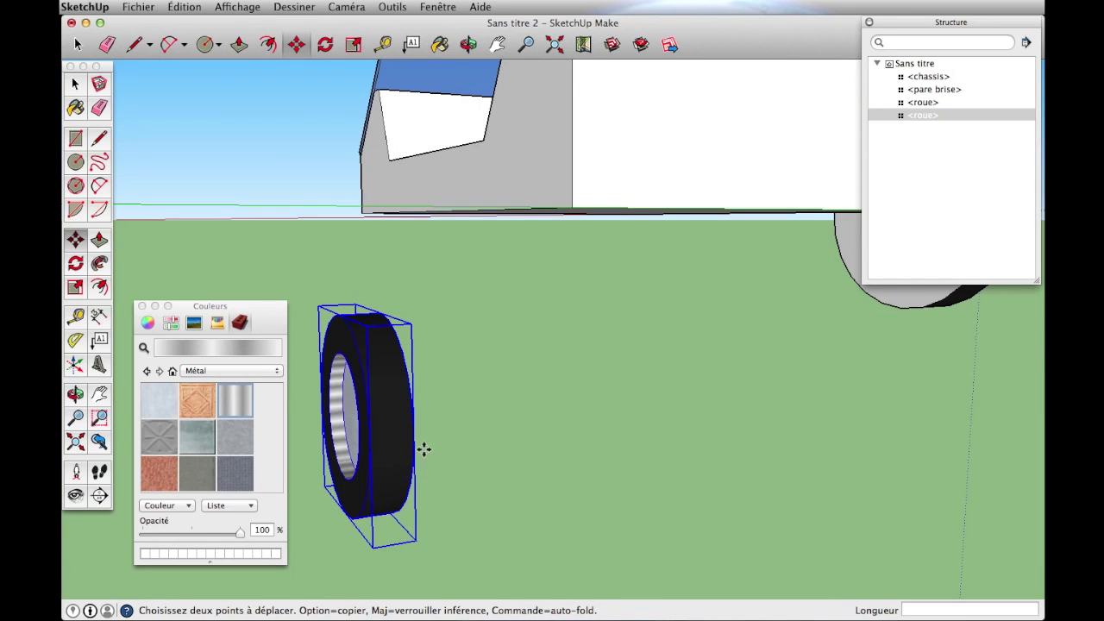
left_click(415, 440)
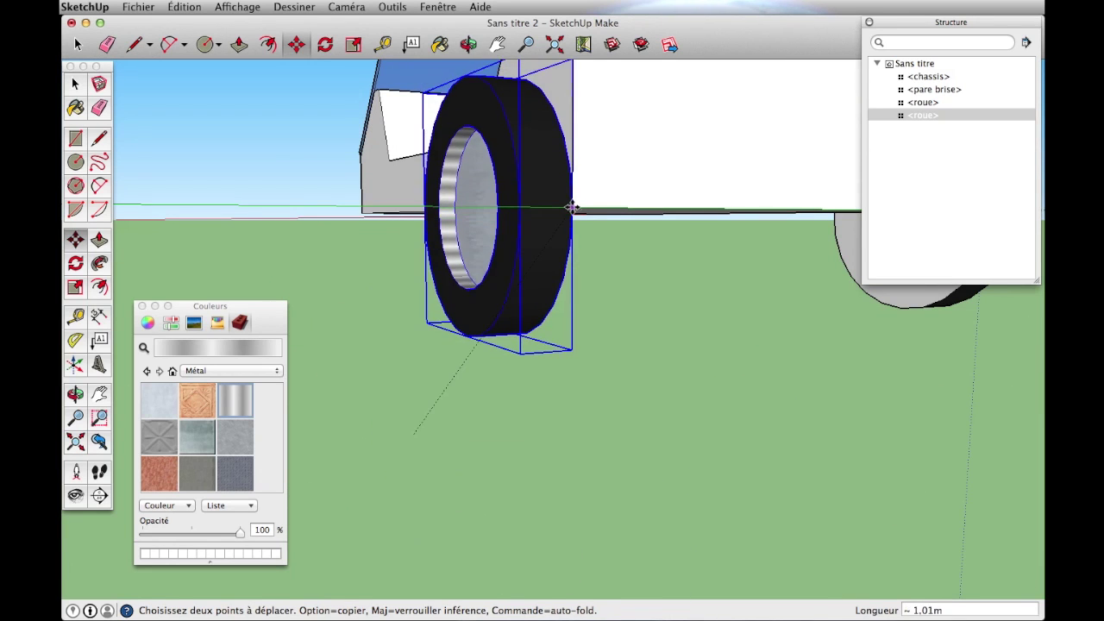
scroll(578, 341, "down", 3)
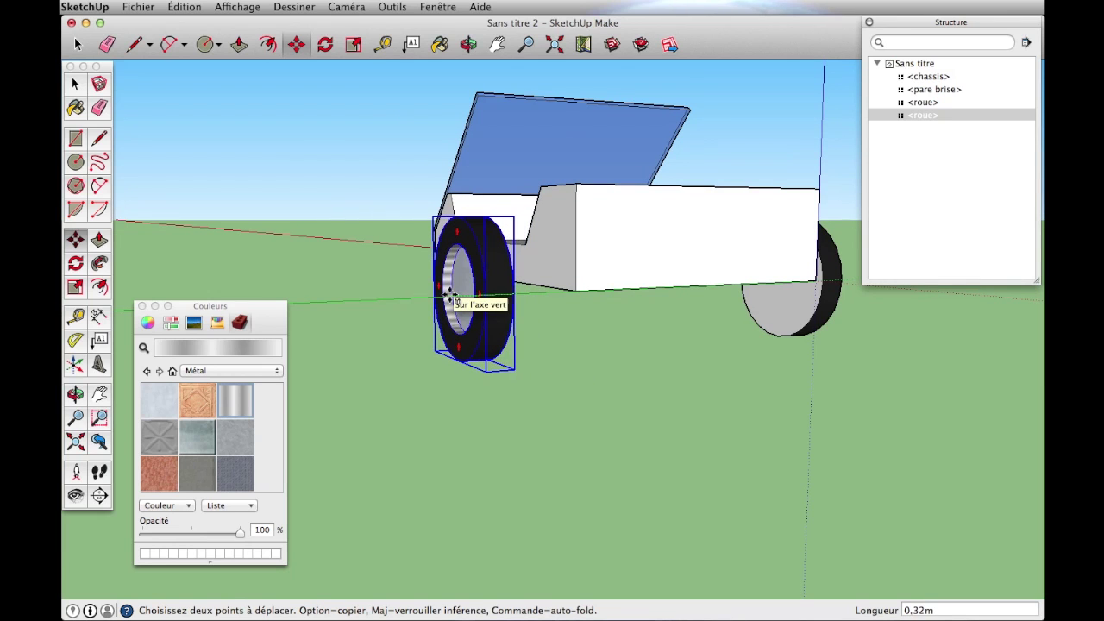
left_click(441, 293)
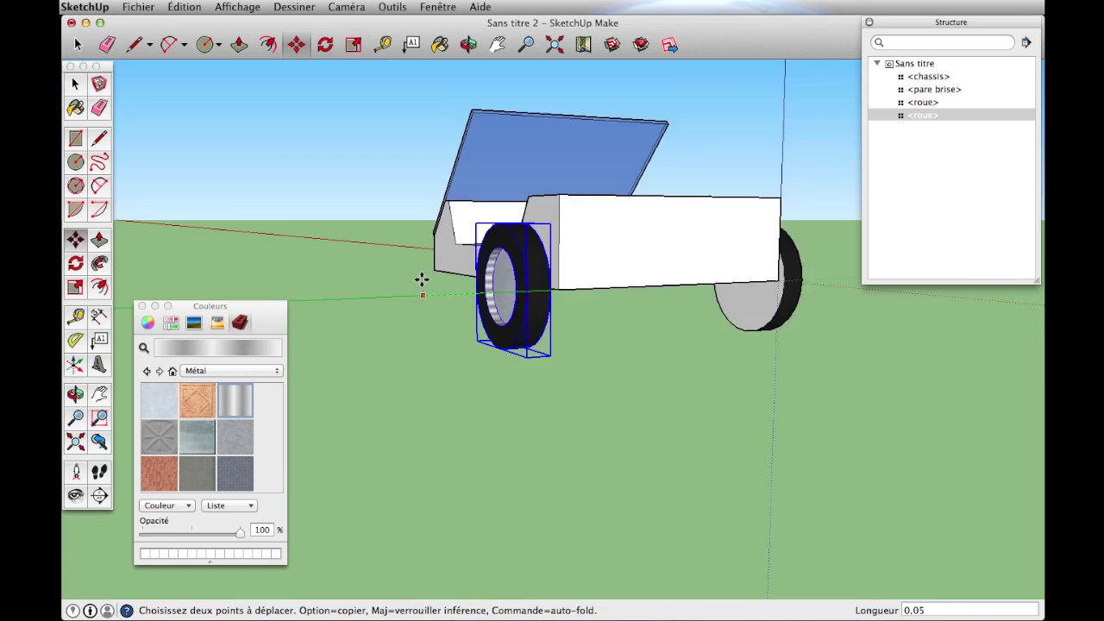
middle_click_drag(423, 278, 420, 368)
key("space")
left_click(420, 368)
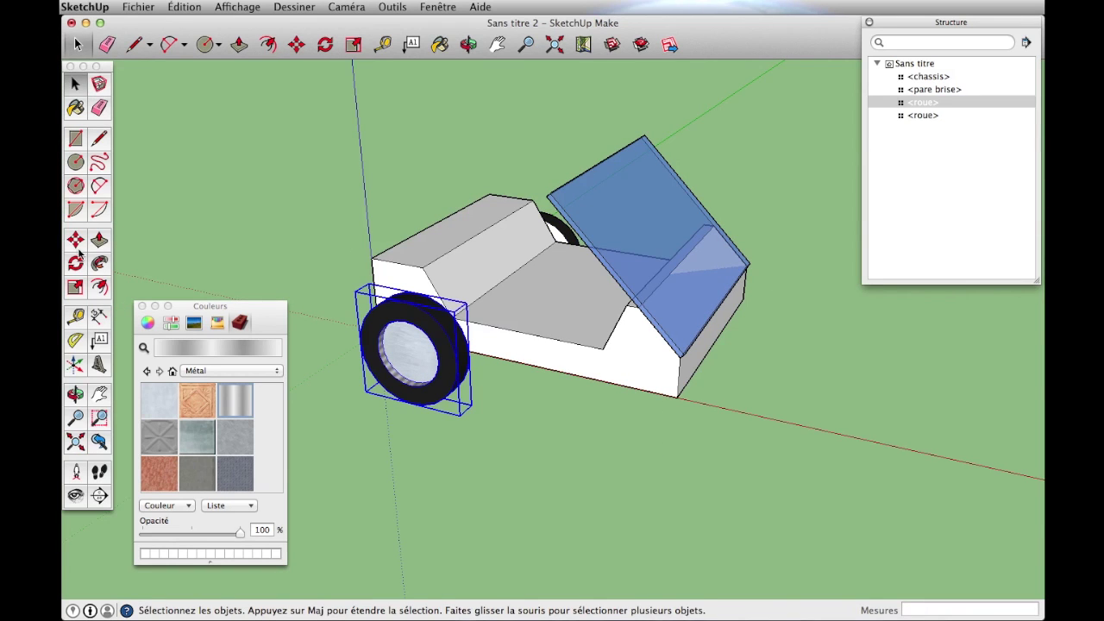
Copy a roue wheel to the rear corner of the chassis.
key("m")
left_click(467, 364)
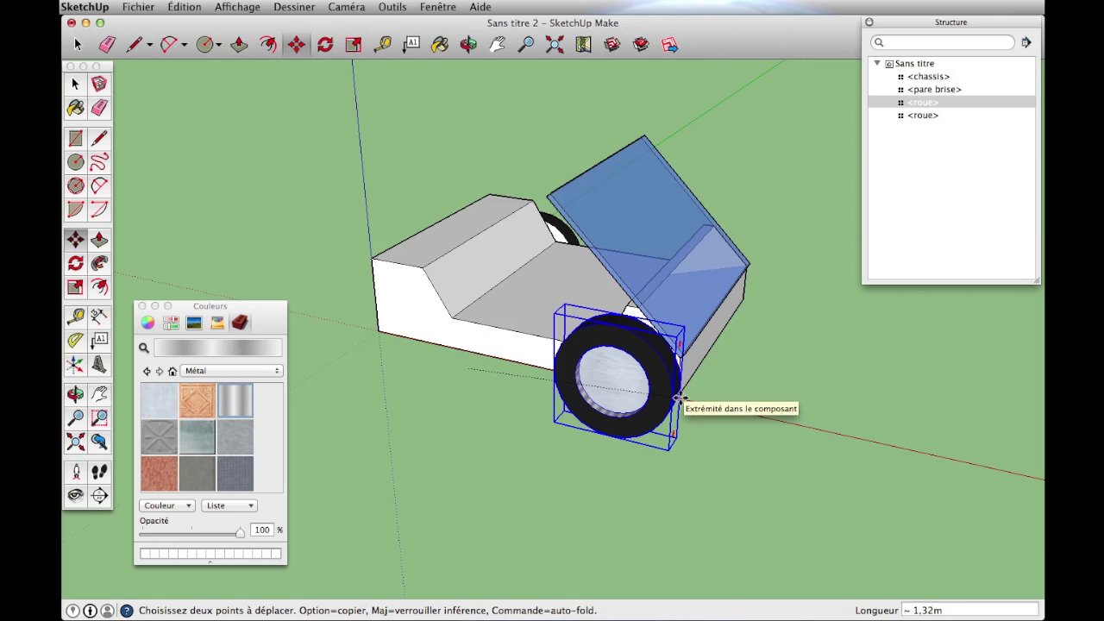
key("alt")
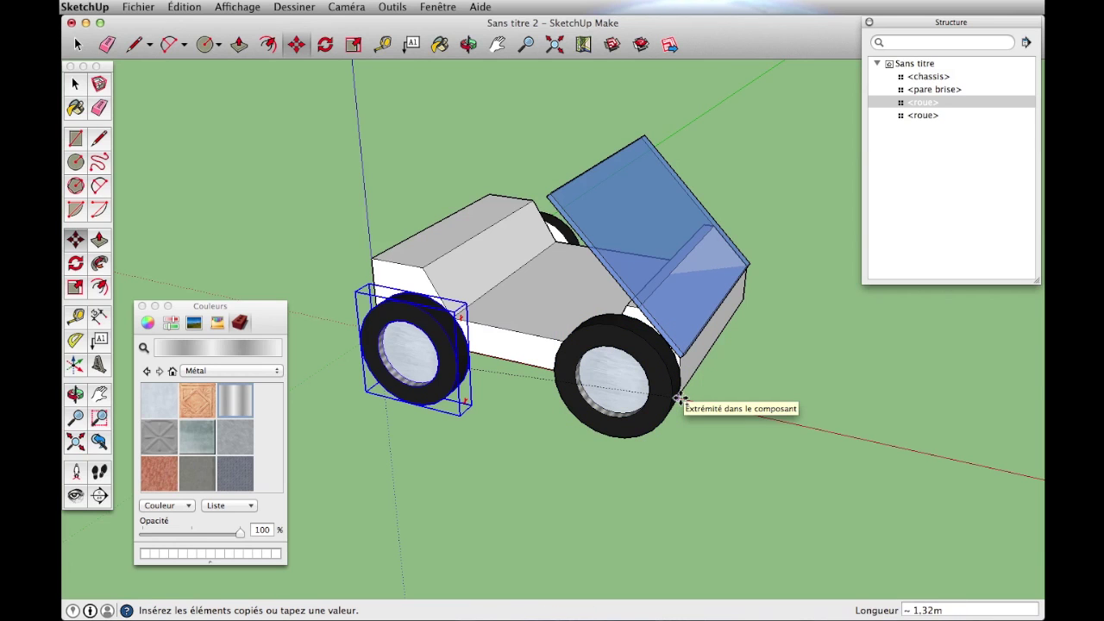
left_click(679, 416)
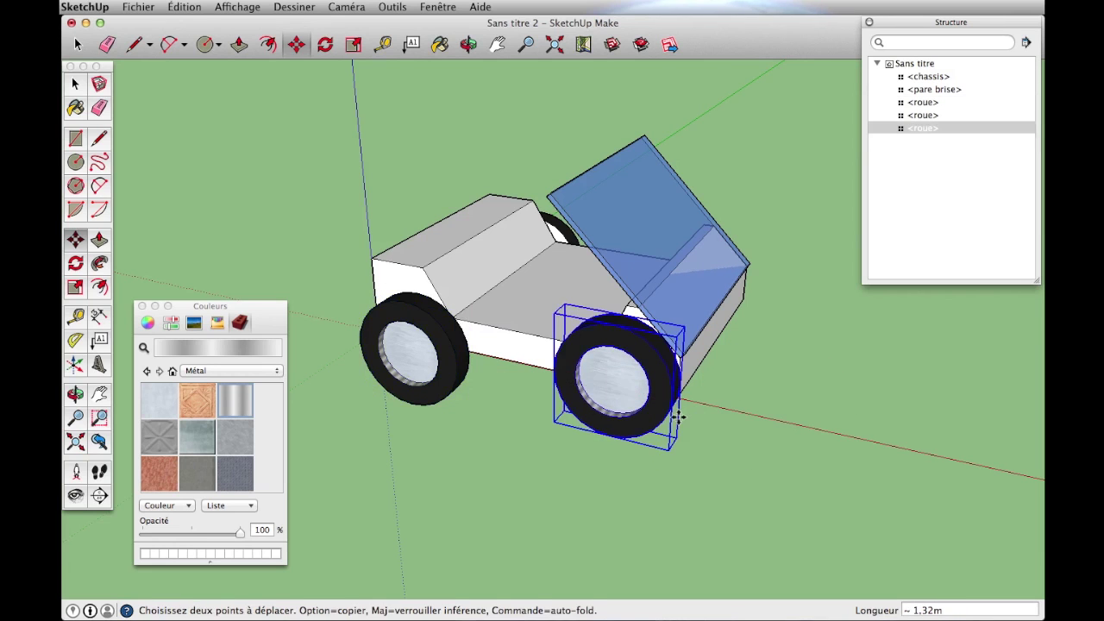
middle_click_drag(679, 416, 319, 387)
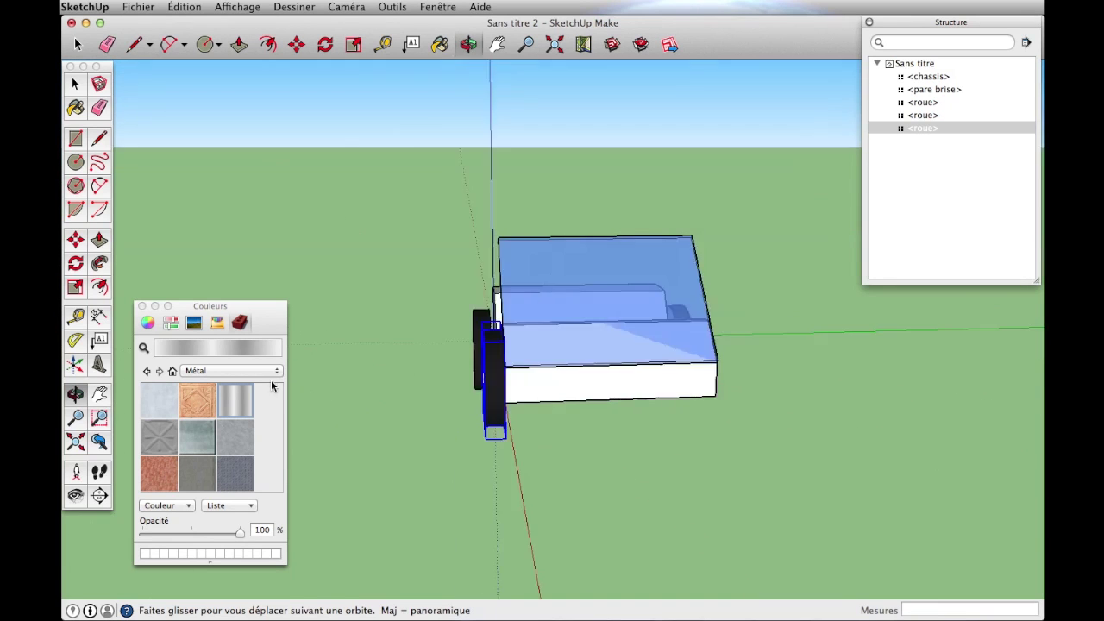
middle_click_drag(319, 387, 369, 350)
scroll(553, 370, "up", 3)
scroll(554, 370, "up", 2)
Nudge the front wheel into a better spot along the side of the car.
left_click(492, 363)
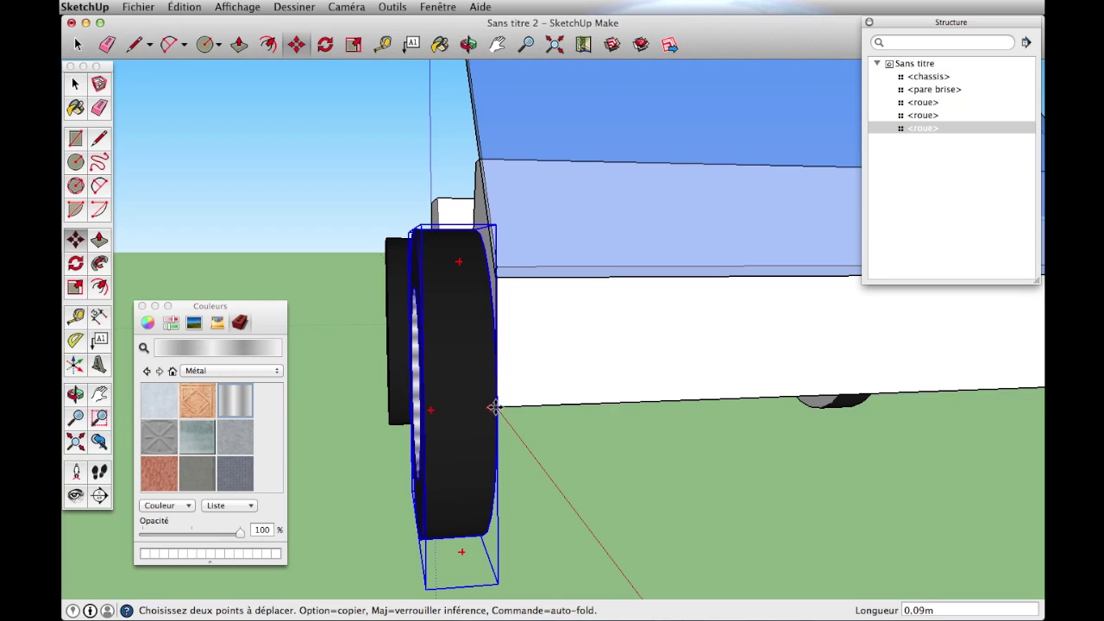
scroll(498, 411, "down", 5)
mouse_move(397, 414)
middle_mouse_down()
mouse_move(984, 383)
mouse_move(517, 425)
middle_mouse_up()
left_click(502, 418)
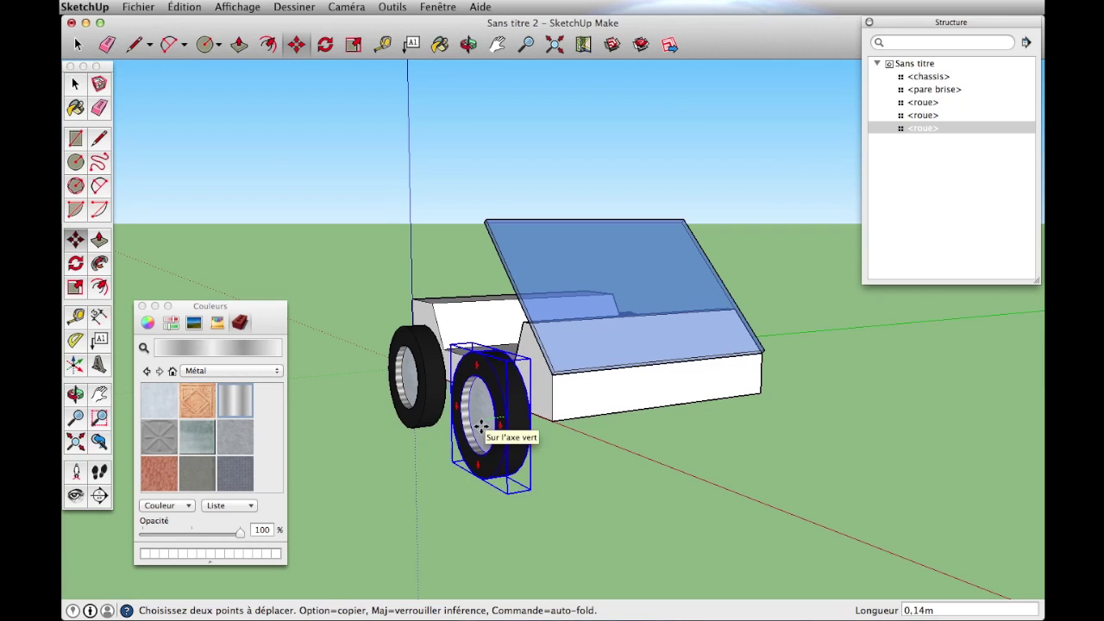
left_click(481, 425)
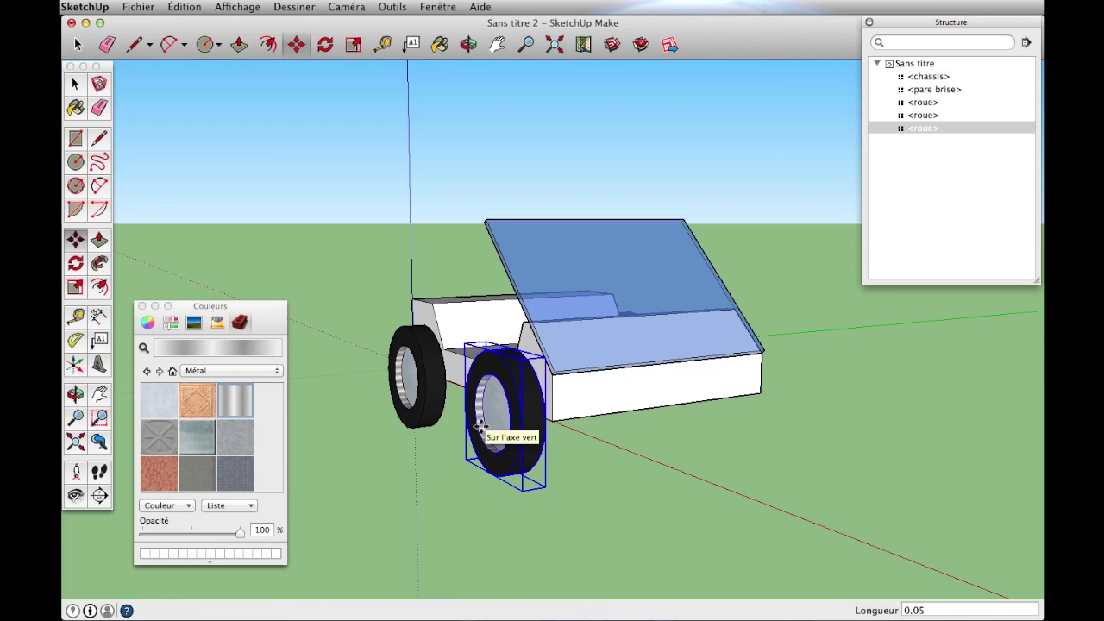
mouse_move(727, 422)
middle_mouse_down()
mouse_move(686, 441)
mouse_move(716, 419)
middle_mouse_up()
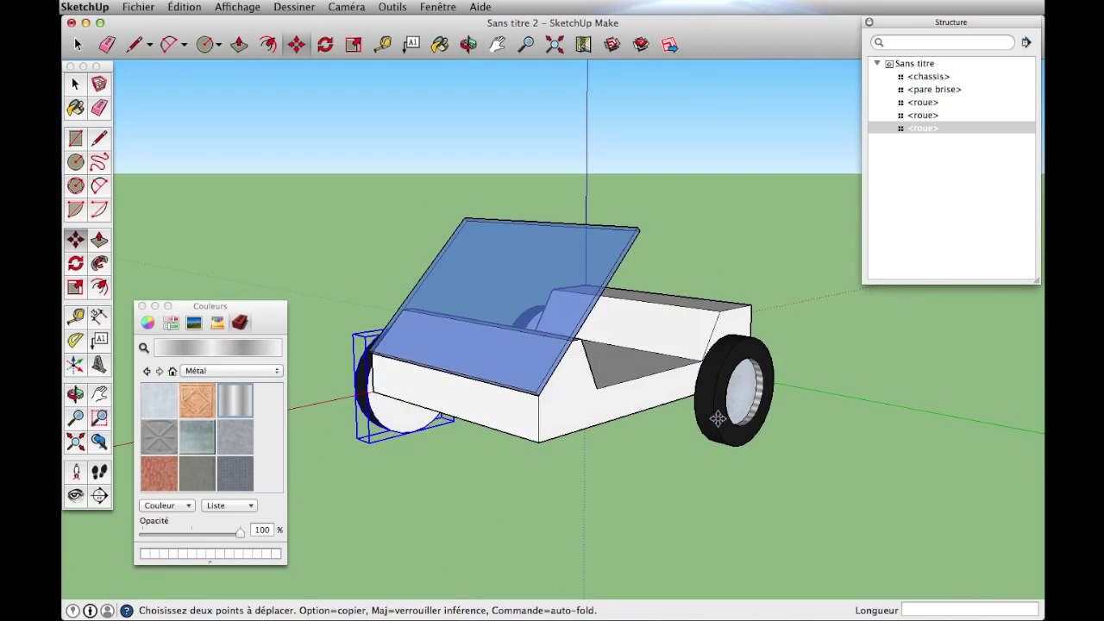
left_click(720, 421)
key("Escape")
Select the right-hand rear wheel for moving.
left_click(76, 81)
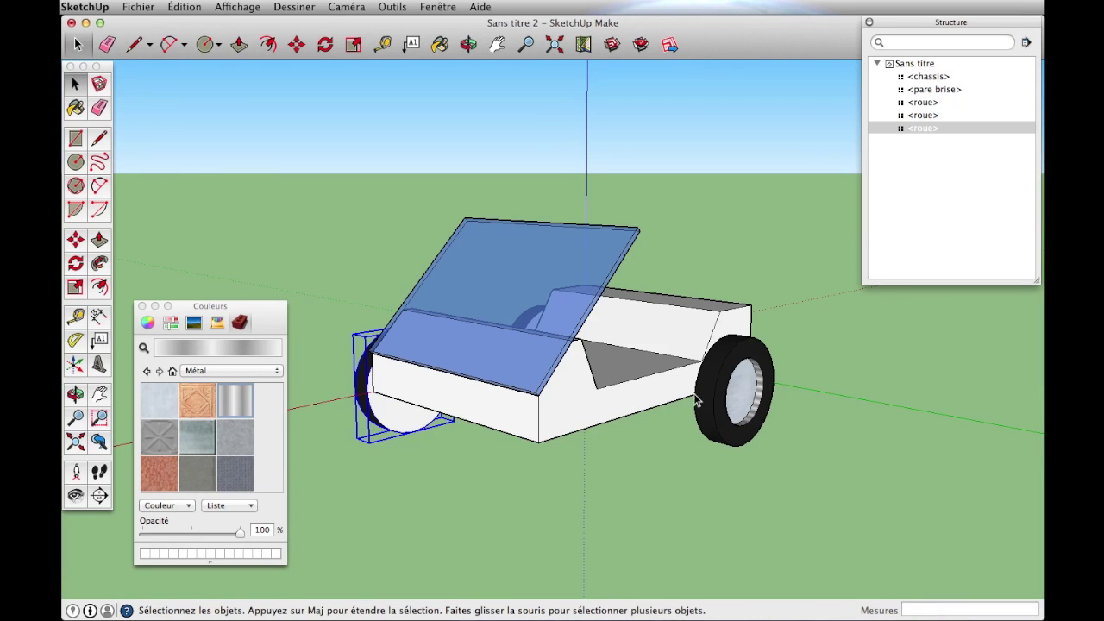
left_click(709, 407)
key("m")
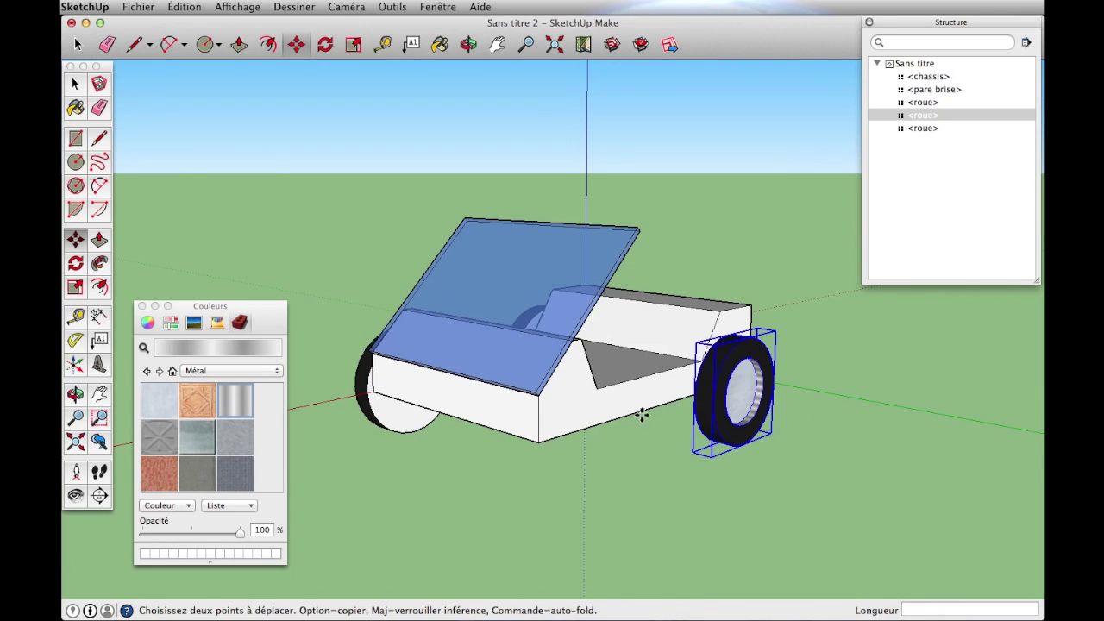
scroll(701, 410, "up", 2)
scroll(698, 405, "up", 2)
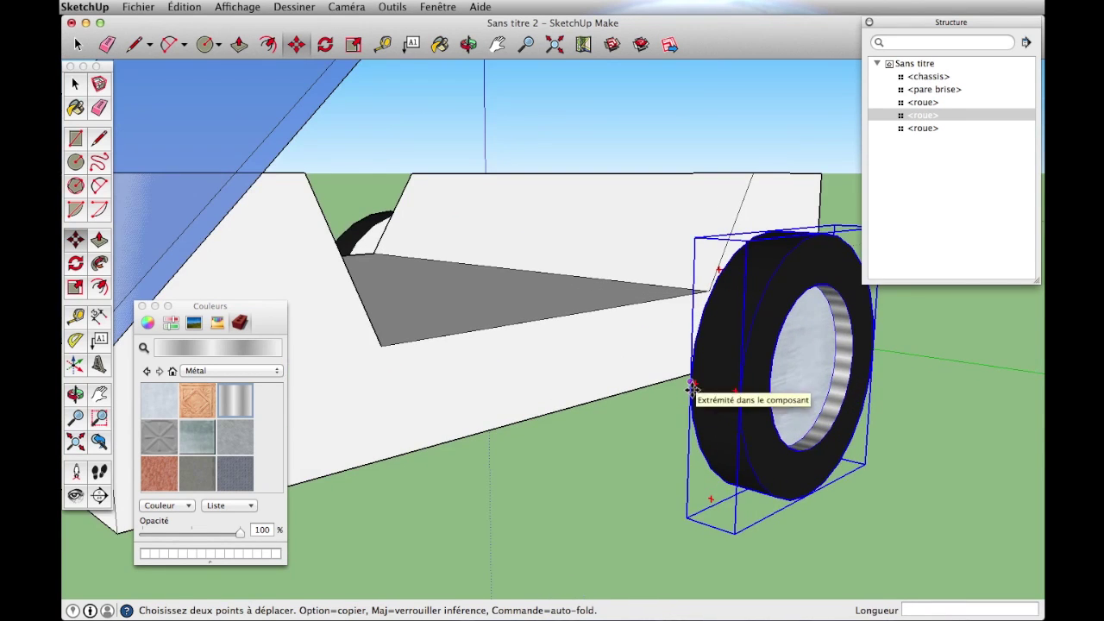
left_click(692, 392)
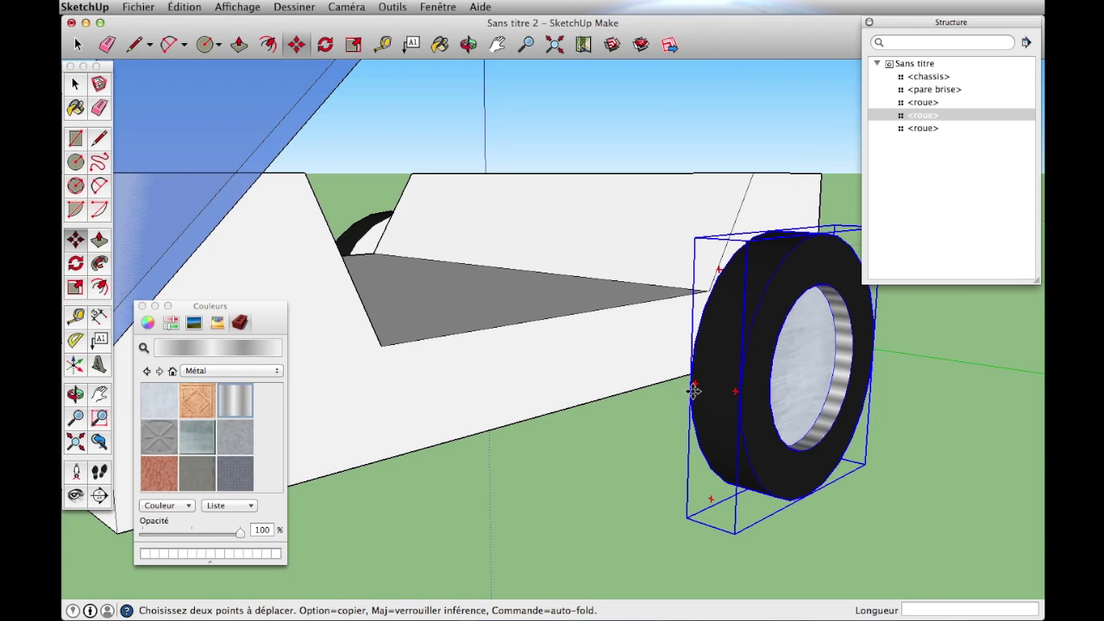
scroll(695, 389, "down", 5)
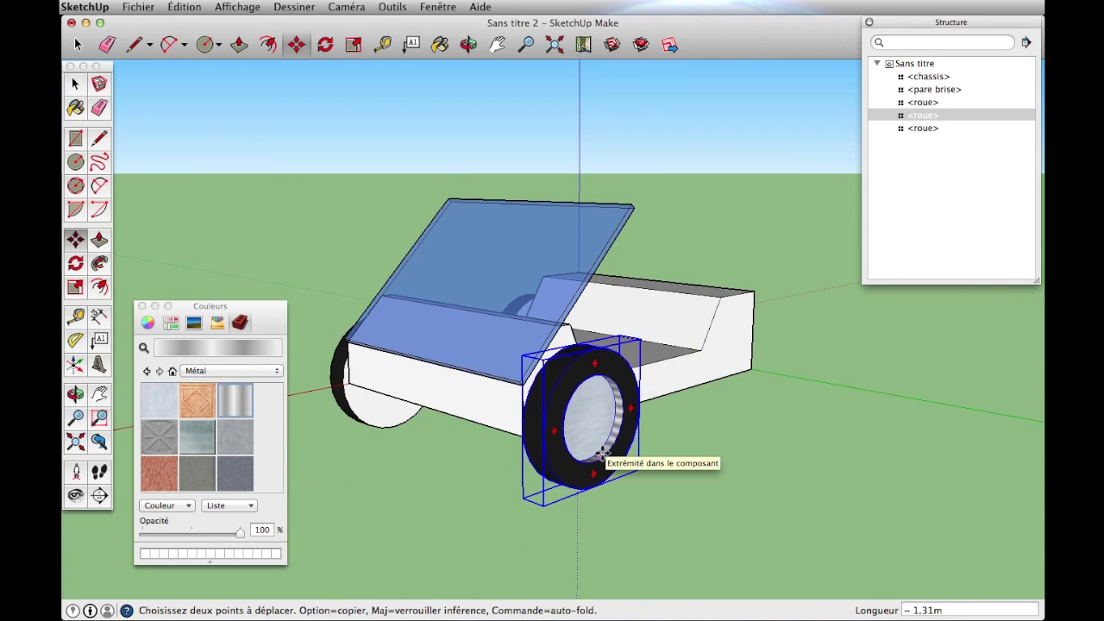
key("Escape")
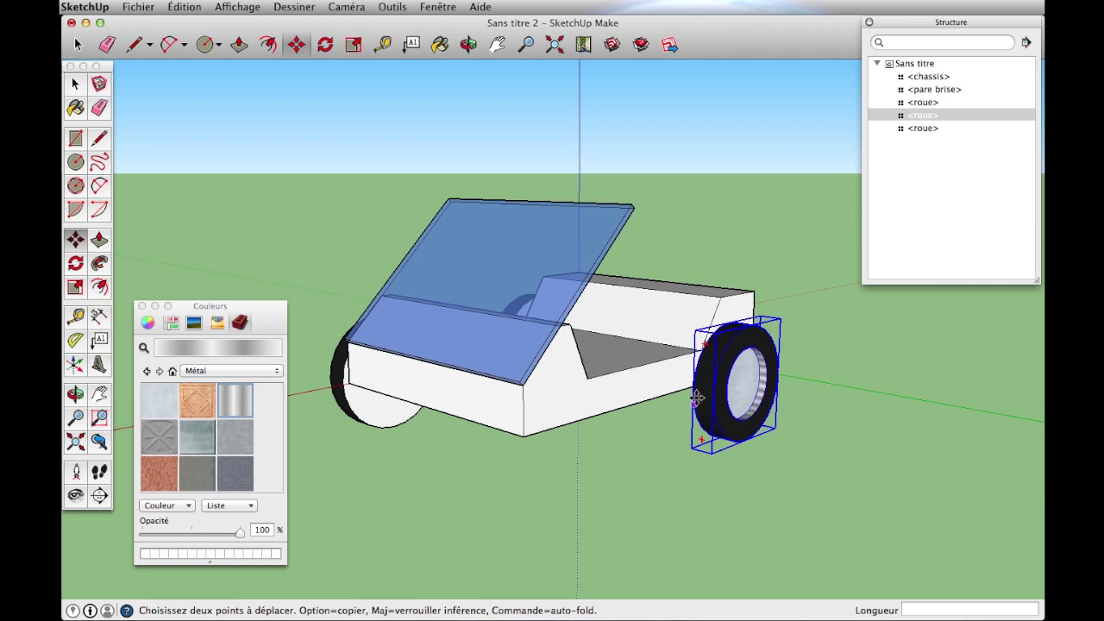
Copy that wheel 0.35 to the opposite side as the fourth tyre, then check.
scroll(695, 398, "up", 3)
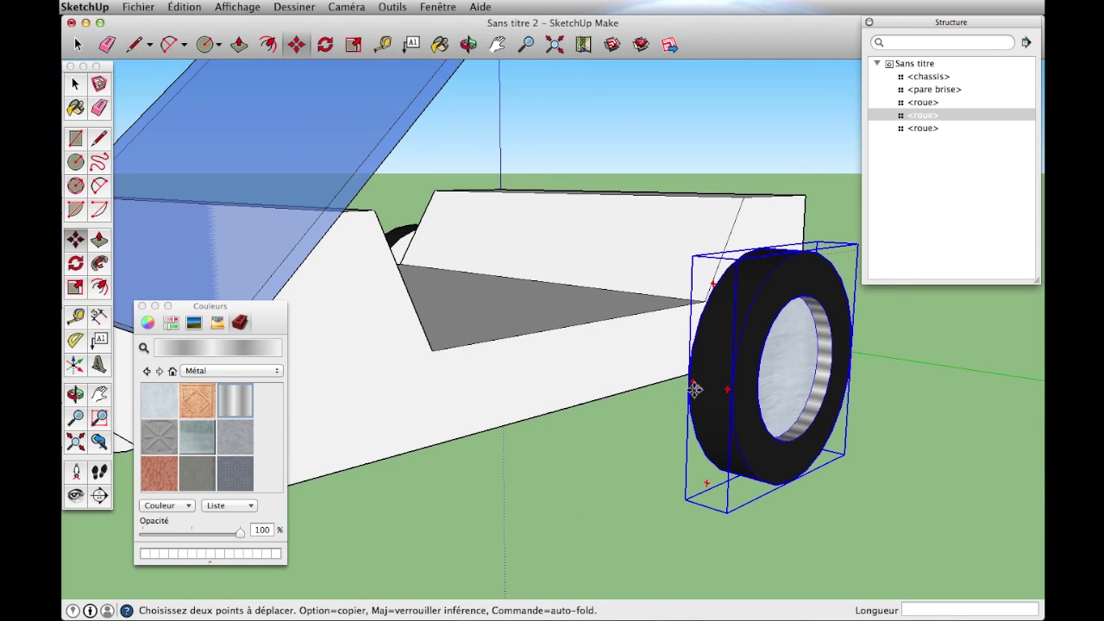
left_click(693, 390)
scroll(431, 521, "down", 4)
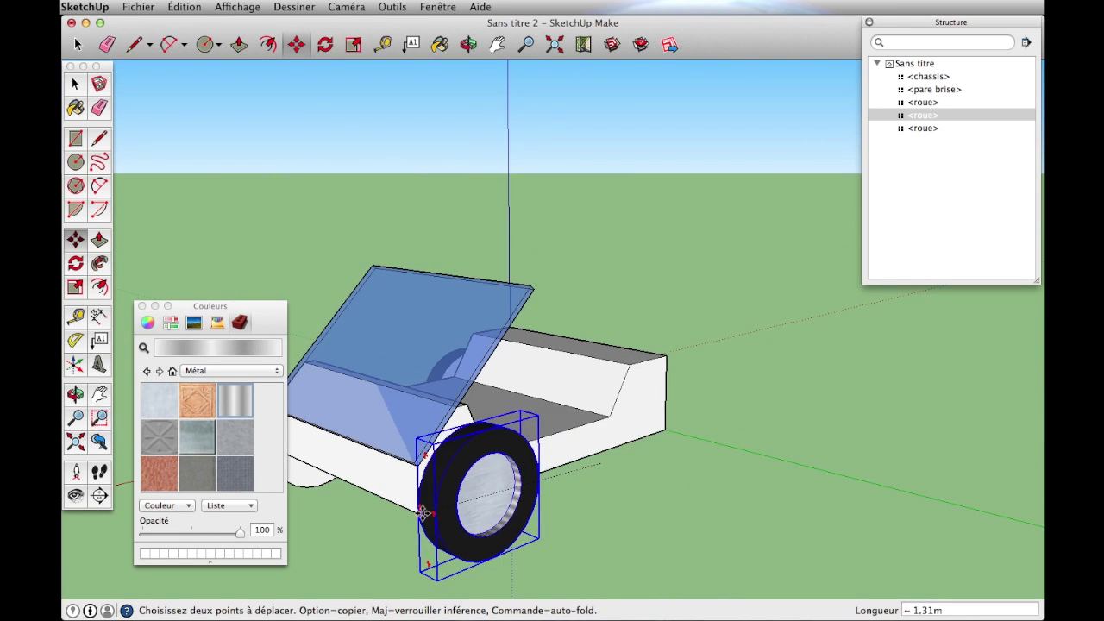
key("alt")
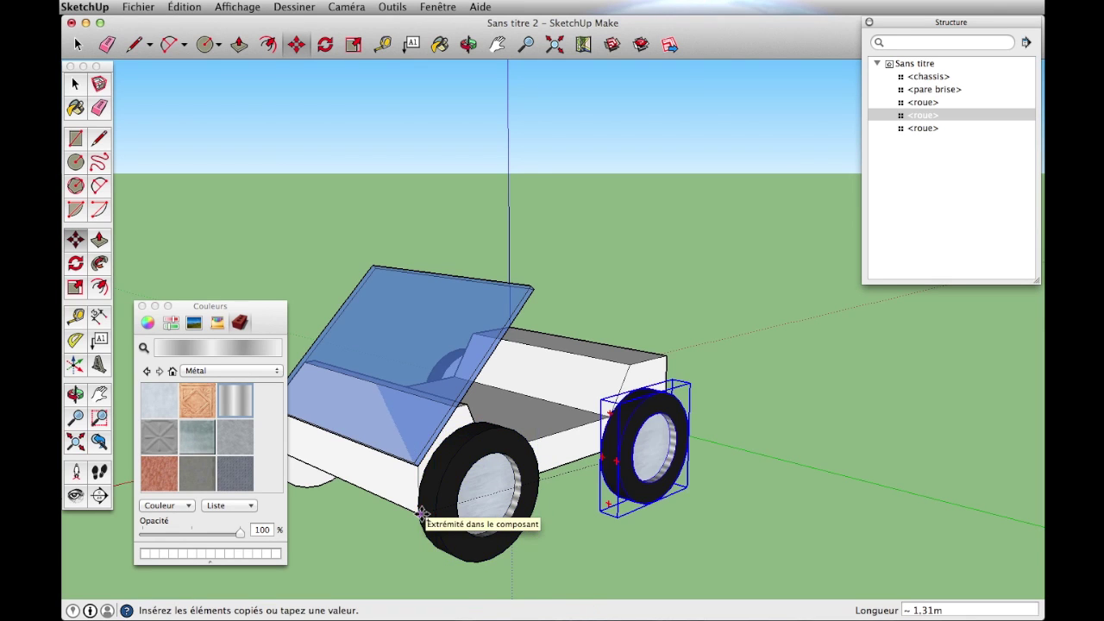
left_click(422, 513)
scroll(571, 517, "down", 2)
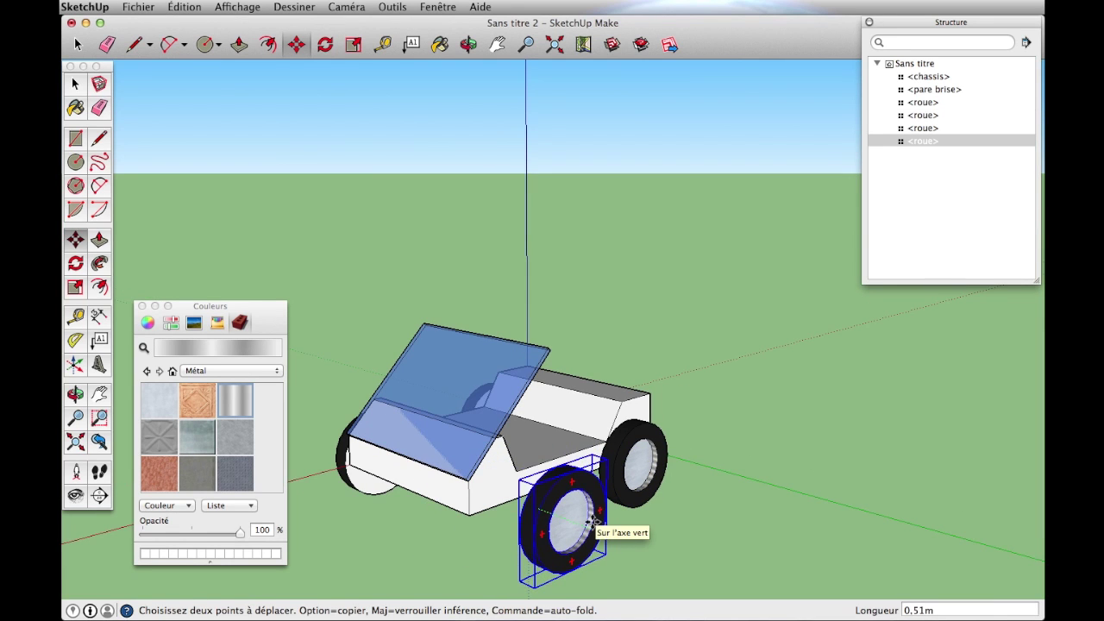
type("35")
key("Return")
scroll(785, 416, "down", 3)
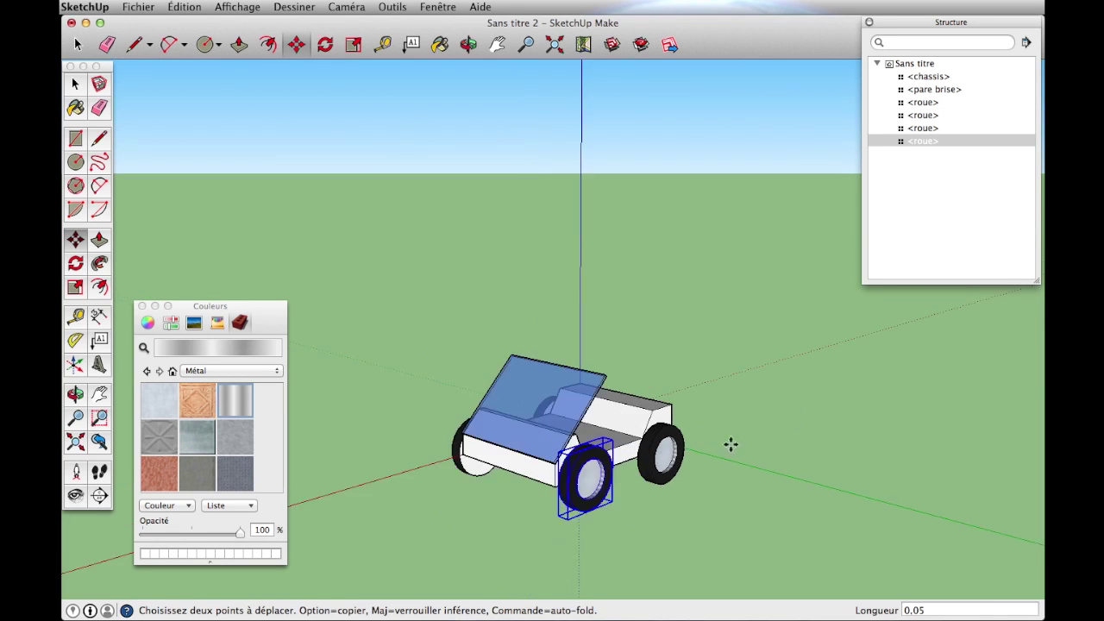
mouse_move(626, 491)
middle_mouse_down()
mouse_move(910, 462)
mouse_move(670, 468)
mouse_move(658, 456)
mouse_move(789, 468)
mouse_move(650, 399)
mouse_move(564, 454)
mouse_move(463, 409)
mouse_move(372, 402)
mouse_move(580, 365)
mouse_move(587, 345)
mouse_move(525, 365)
mouse_move(482, 345)
middle_mouse_up()
Draw a rectangle on the chassis top and push it 0.11 m down into a recess.
left_click(78, 85)
scroll(527, 453, "up", 3)
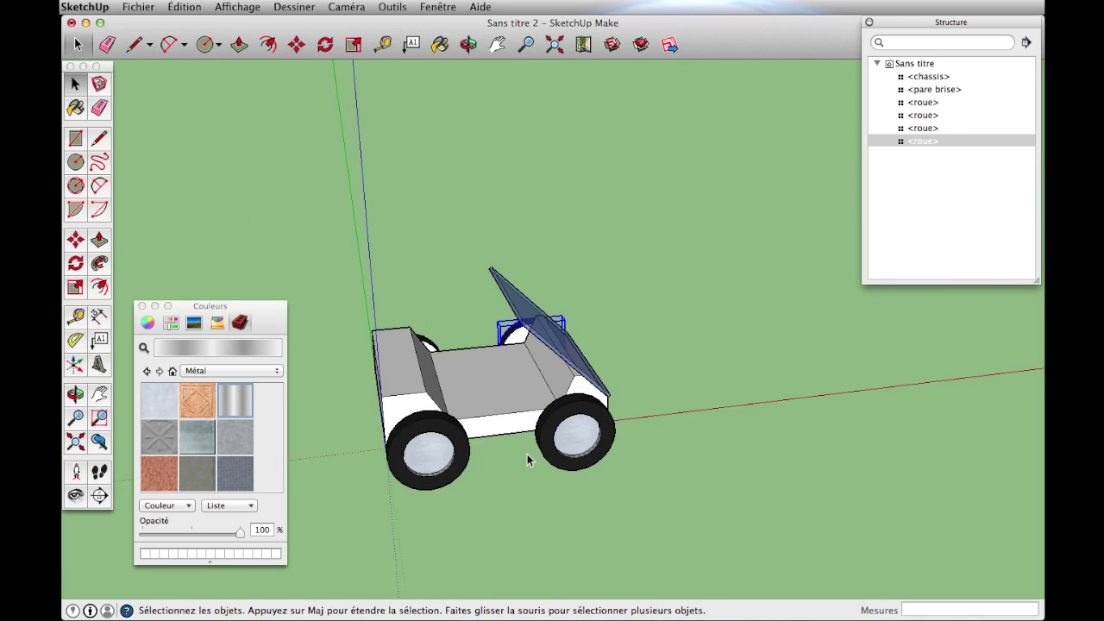
scroll(489, 379, "up", 2)
double_click(489, 379)
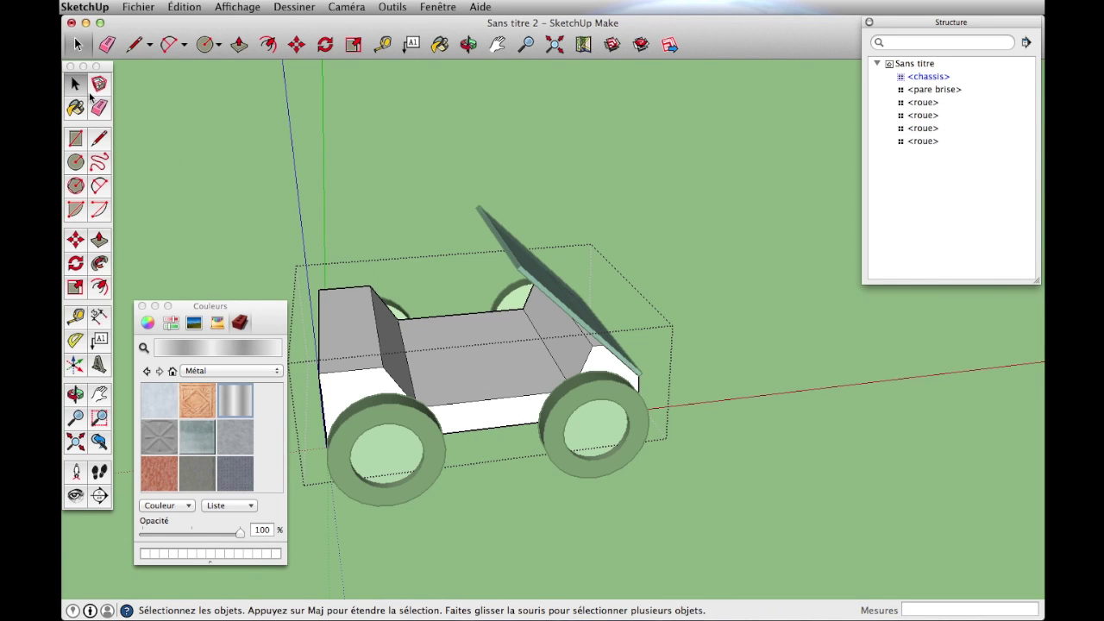
left_click(75, 138)
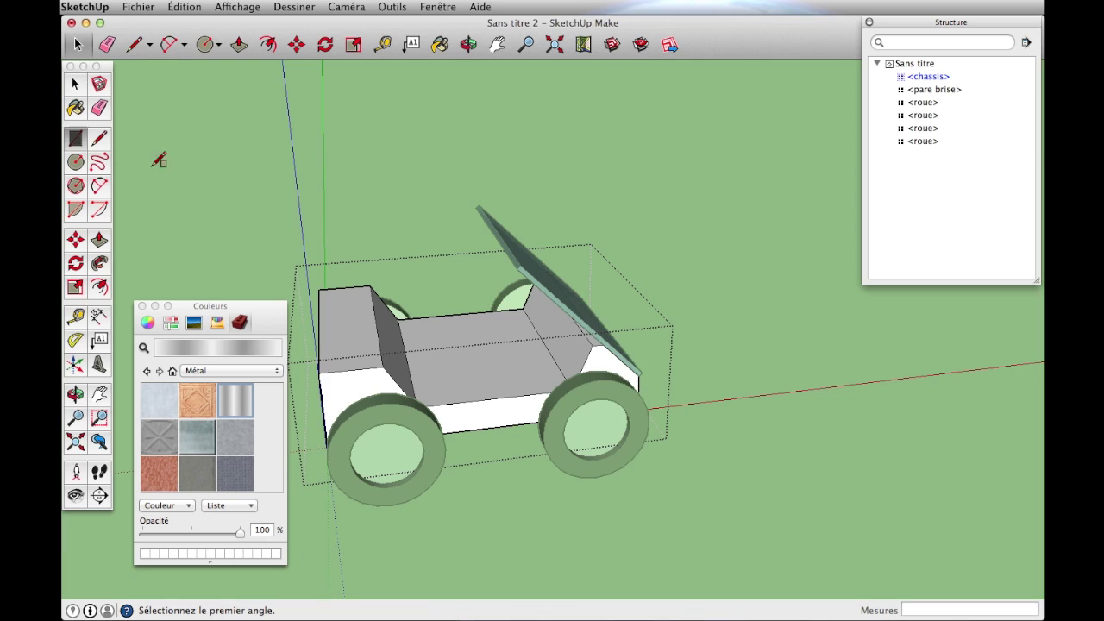
left_click(430, 326)
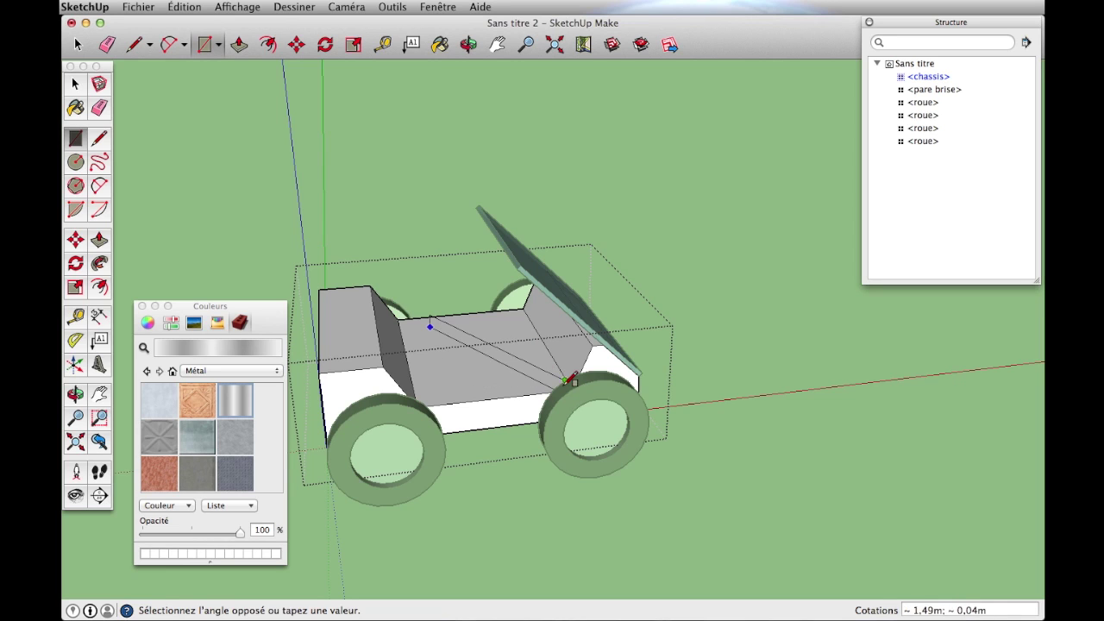
left_click(545, 377)
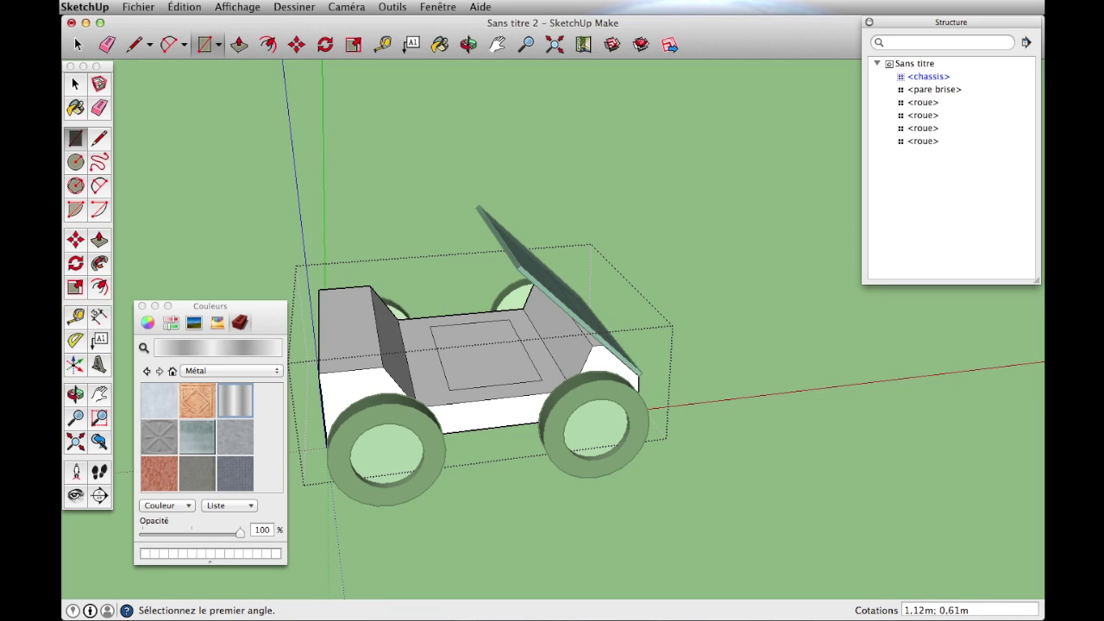
left_click(100, 240)
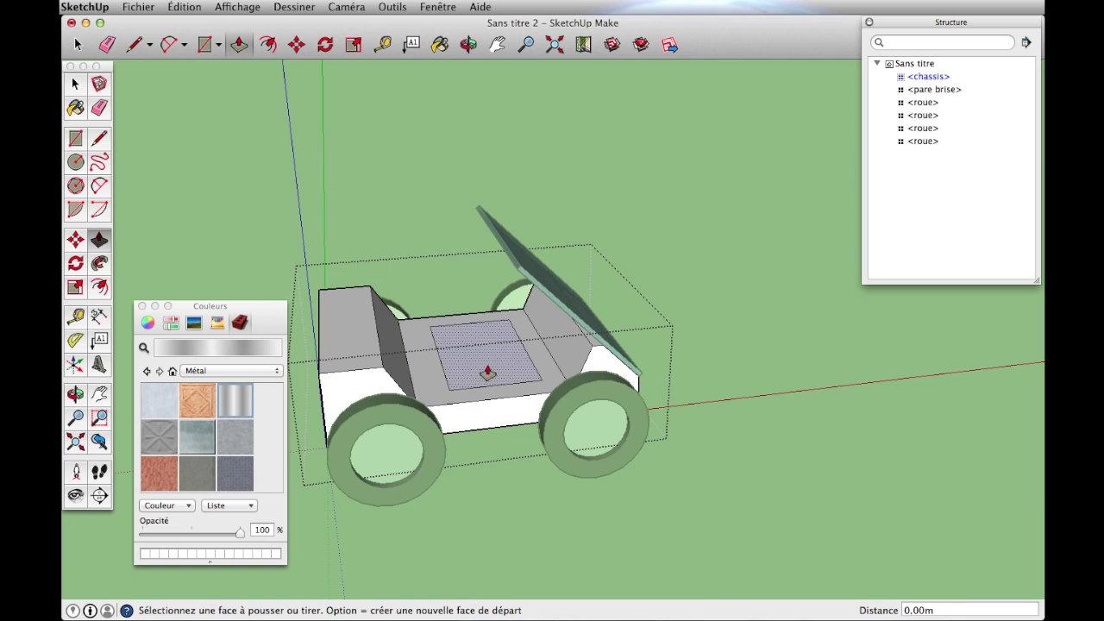
left_click(485, 373)
left_click(492, 378)
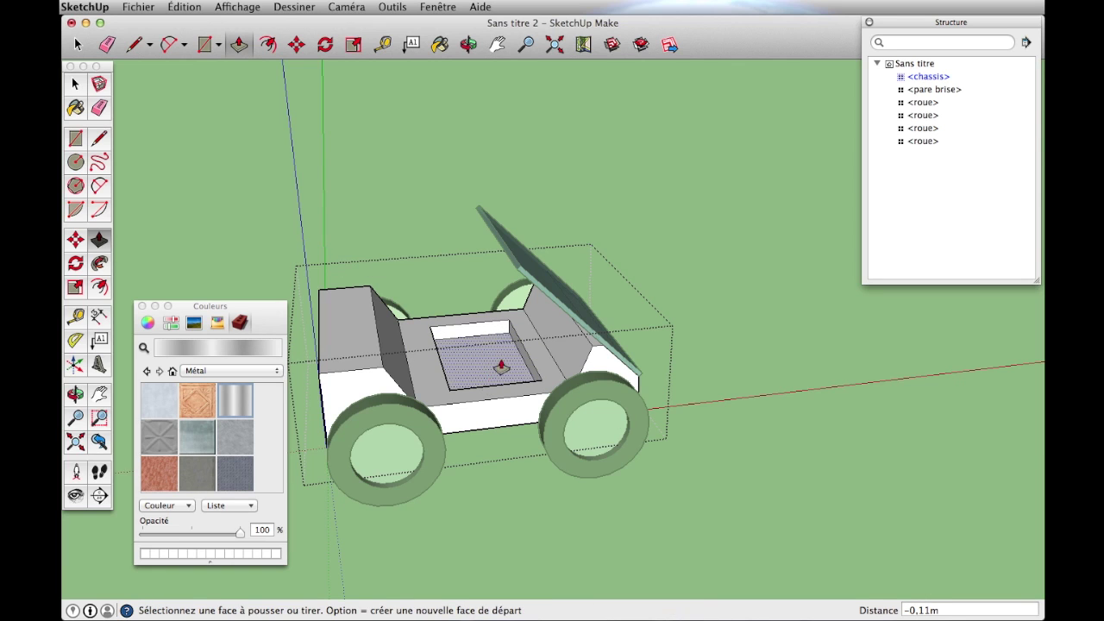
Shift the recess's back edge 0.05 m along red, then slide it further.
left_click(80, 243)
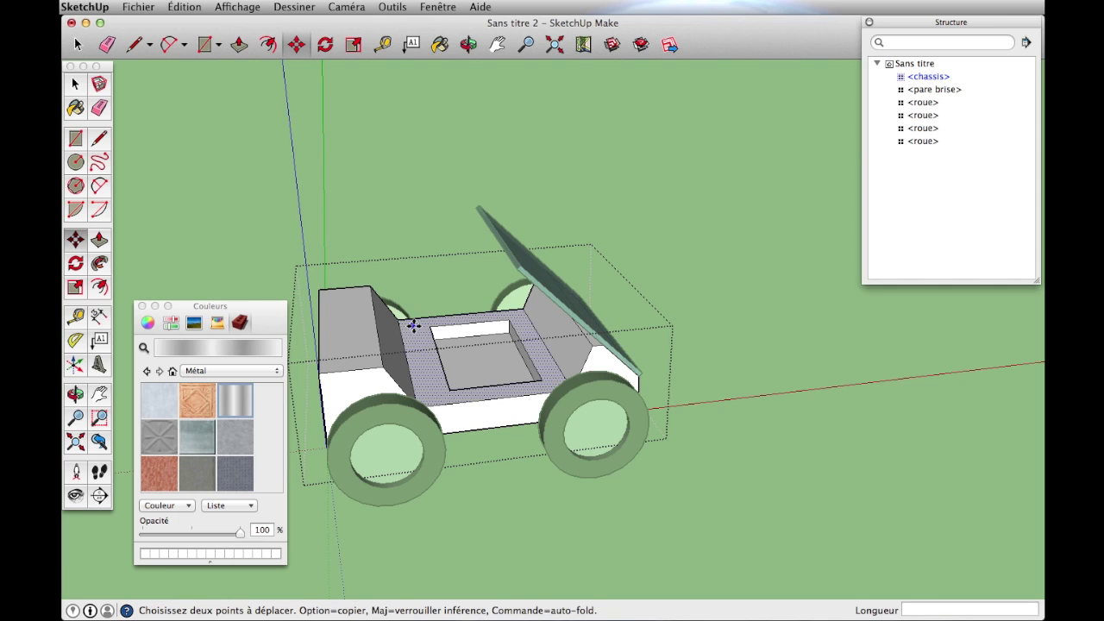
left_click_drag(407, 357, 412, 355)
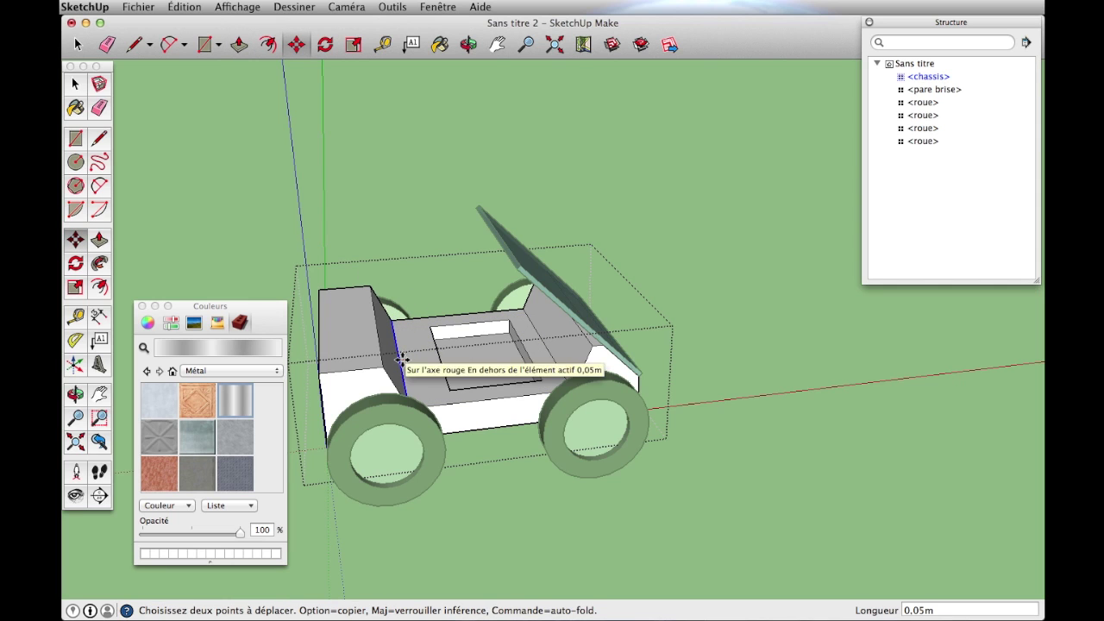
scroll(579, 345, "up", 3)
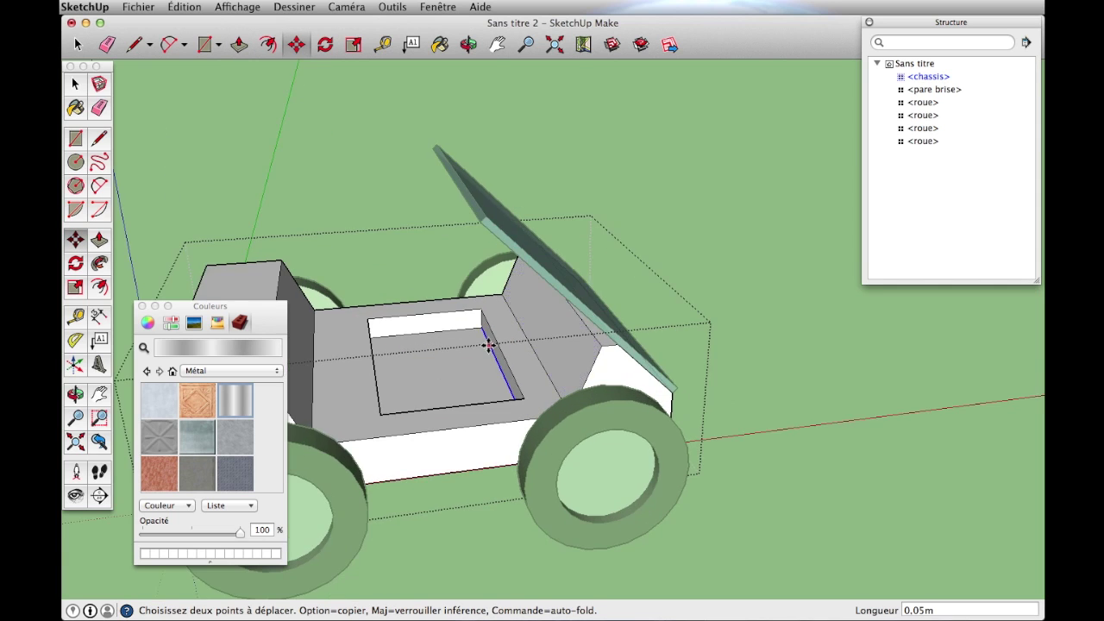
left_click_drag(535, 349, 517, 353)
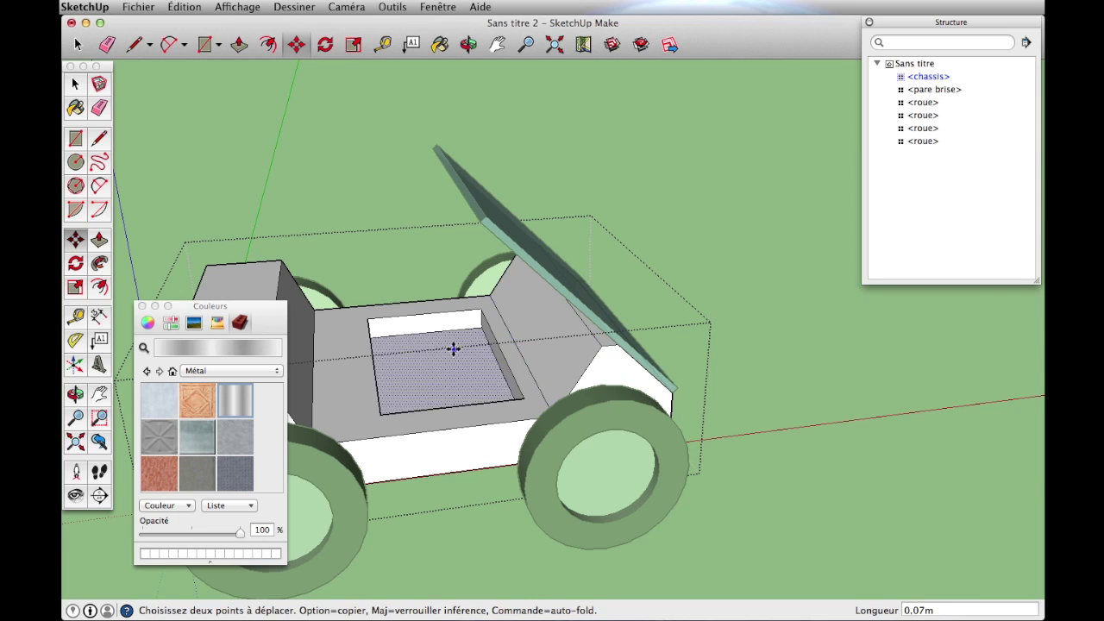
scroll(451, 348, "down", 5)
mouse_move(451, 347)
middle_mouse_down()
mouse_move(756, 250)
mouse_move(627, 315)
middle_mouse_up()
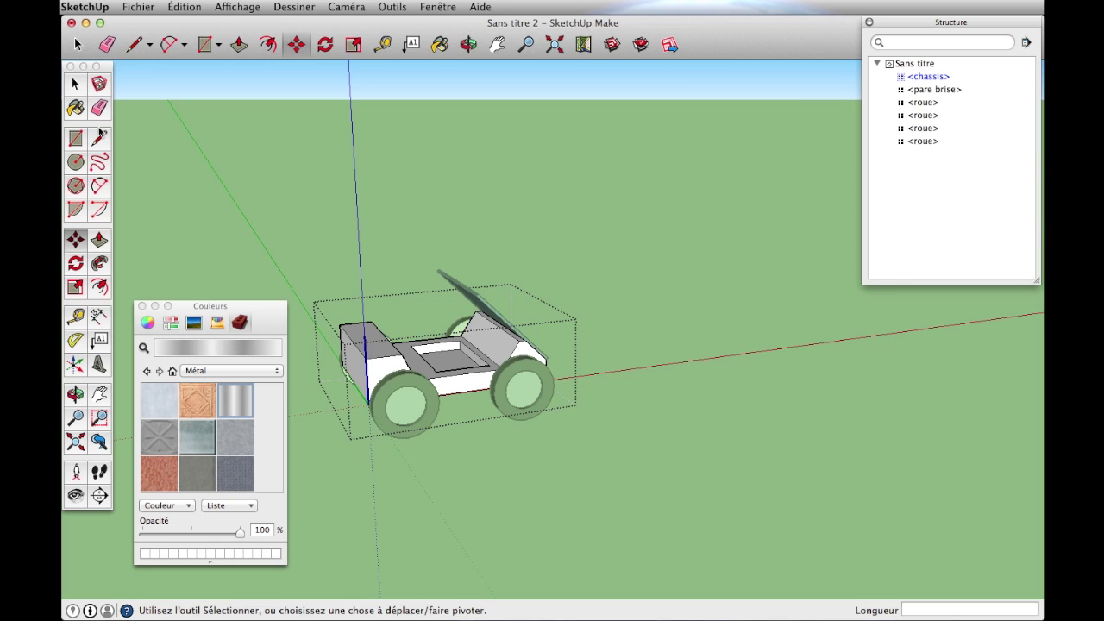
Leave the chassis and draw a flat circle on the ground beside the car.
left_click(75, 83)
left_click(542, 245)
middle_click_drag(657, 361, 316, 424)
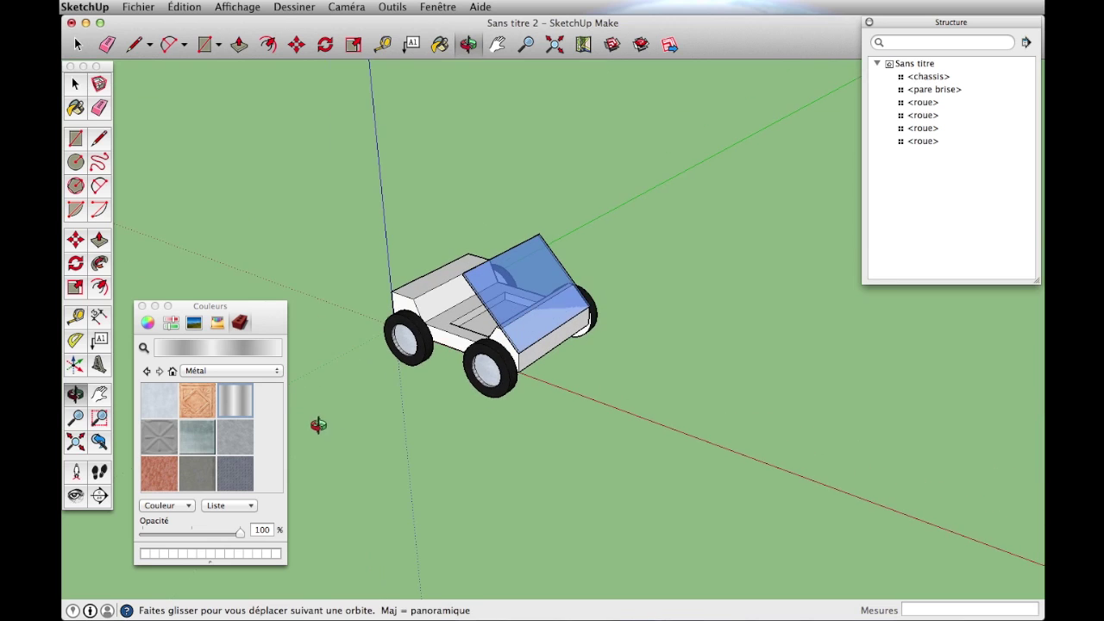
left_click(75, 163)
left_click(649, 384)
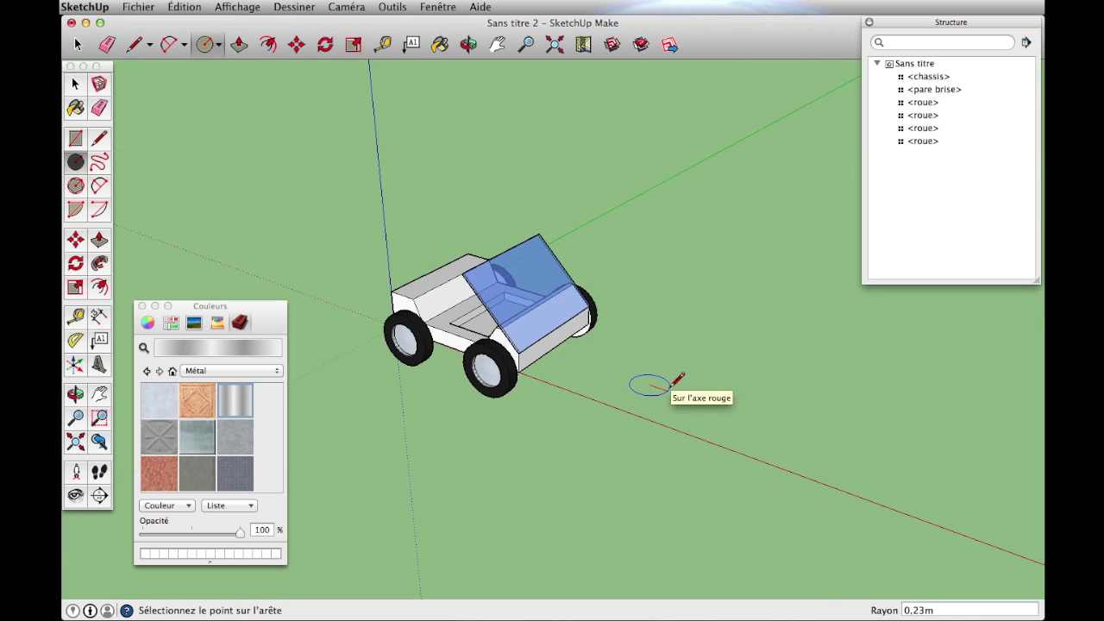
left_click(678, 380)
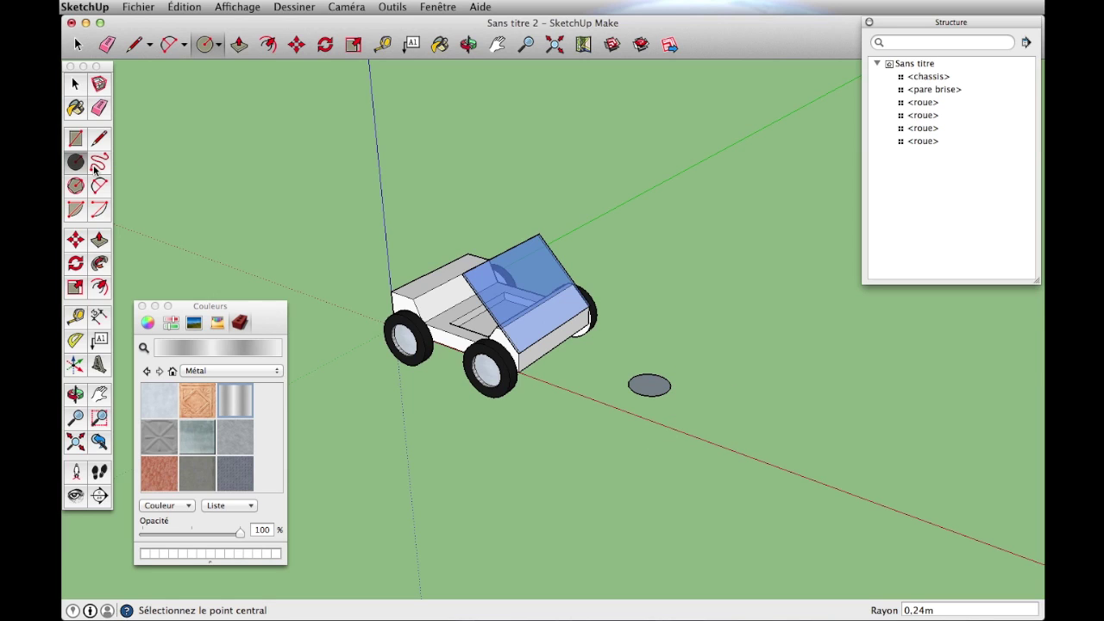
Draw a small 0.05 m radius circle centred on the big circle's rim.
left_click(77, 164)
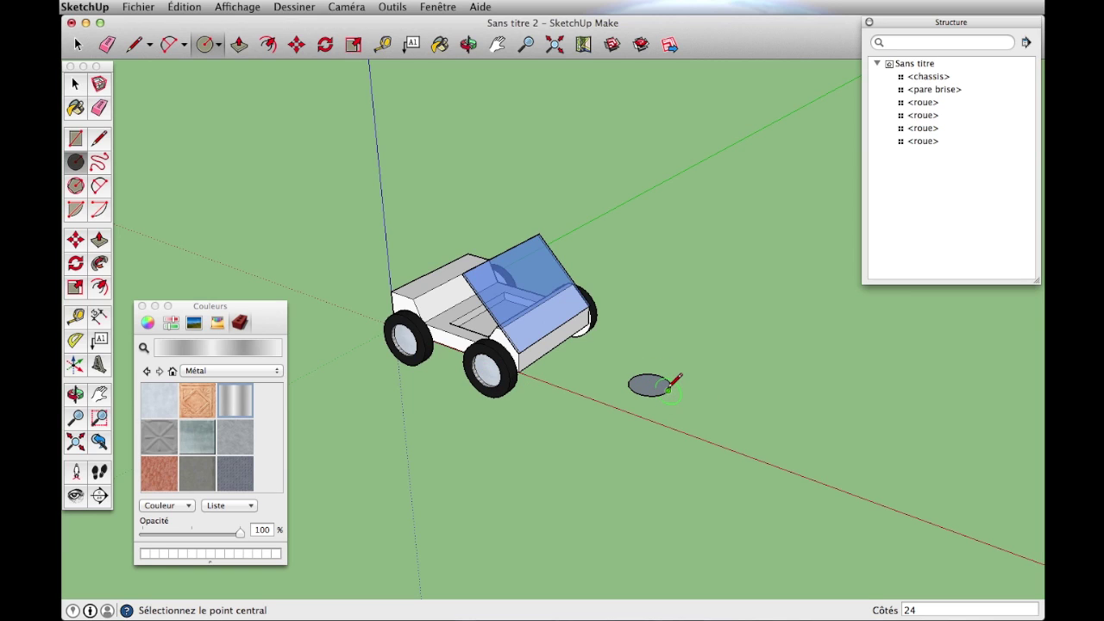
left_click(668, 389)
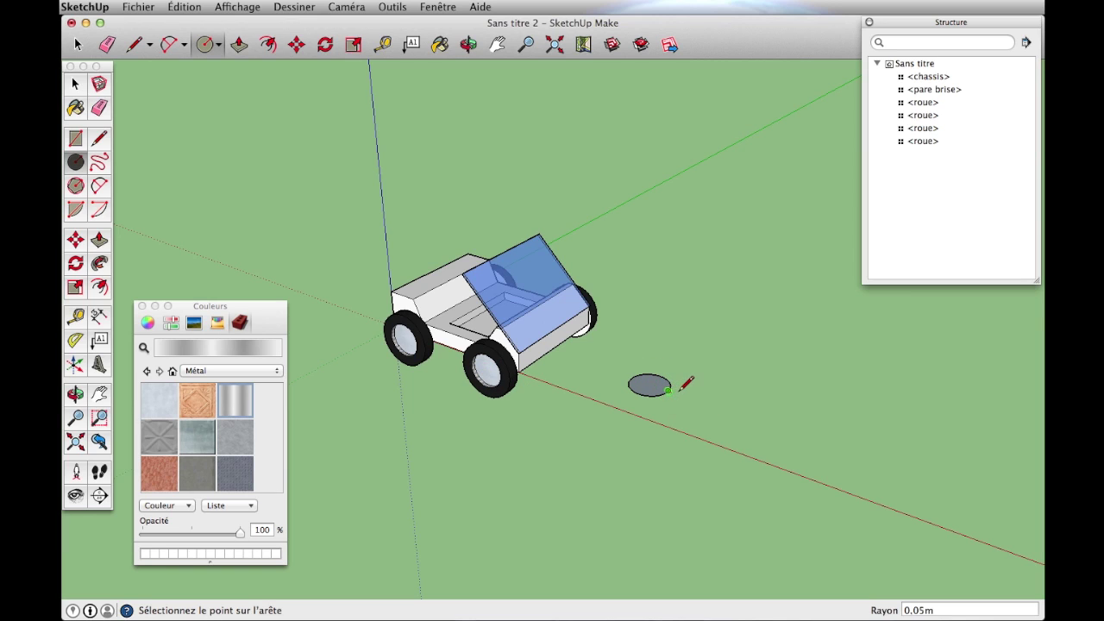
scroll(679, 378, "up", 3)
scroll(678, 377, "up", 3)
scroll(674, 384, "up", 4)
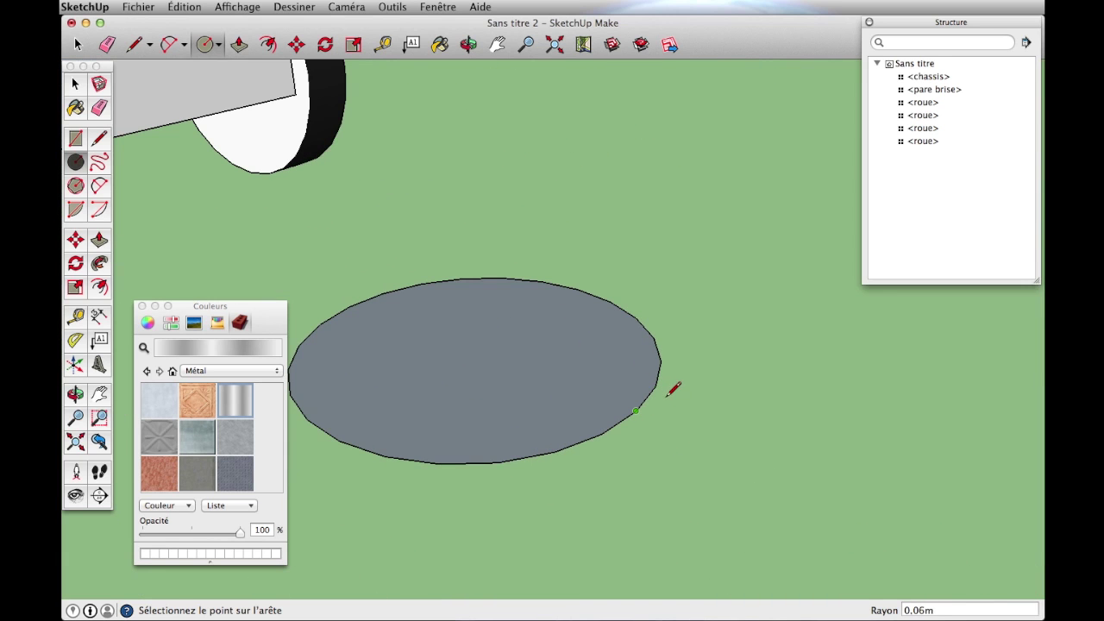
left_click(678, 415)
scroll(698, 416, "down", 5)
scroll(705, 412, "down", 3)
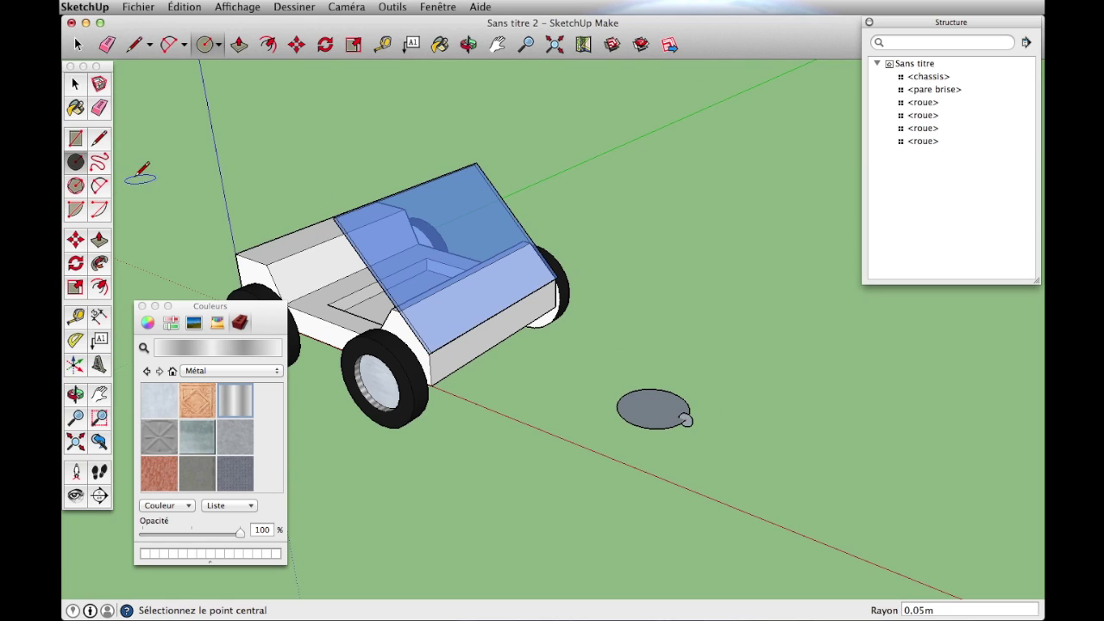
left_click(98, 268)
scroll(660, 443, "up", 1)
scroll(661, 443, "up", 4)
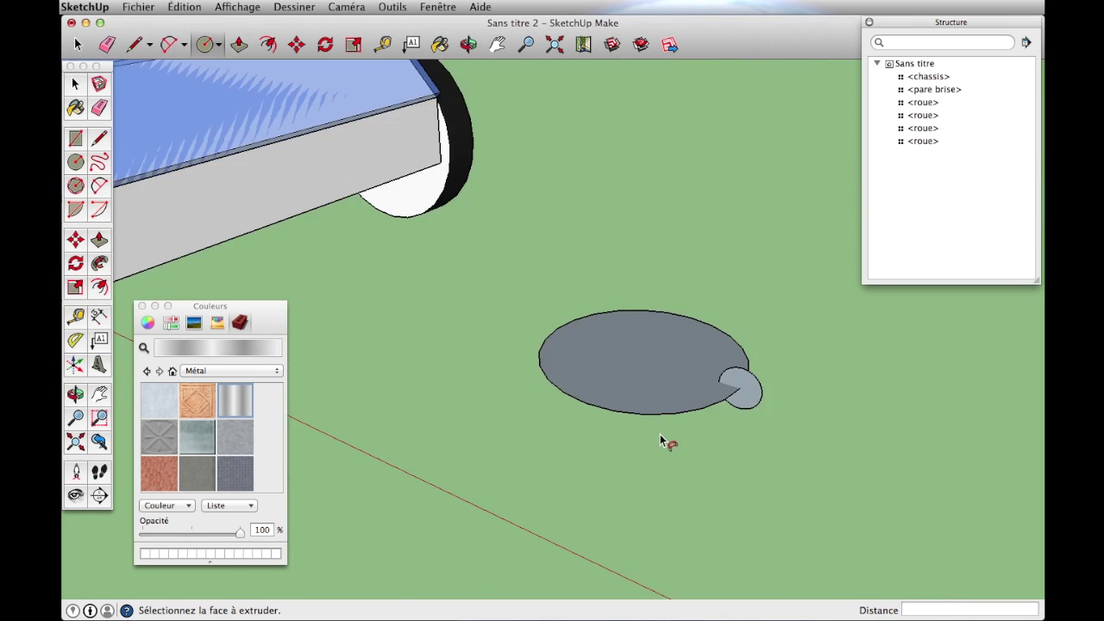
scroll(660, 443, "up", 2)
Sweep the small circle around the big circle's rim into a tubular ring with Follow Me.
left_click(817, 377)
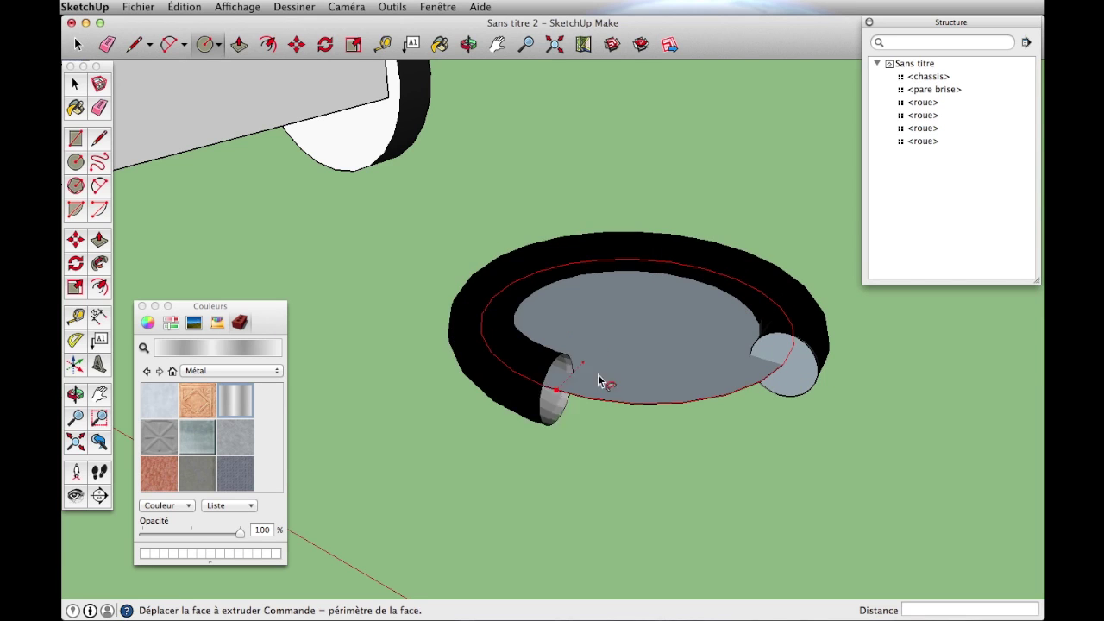
left_click(789, 368)
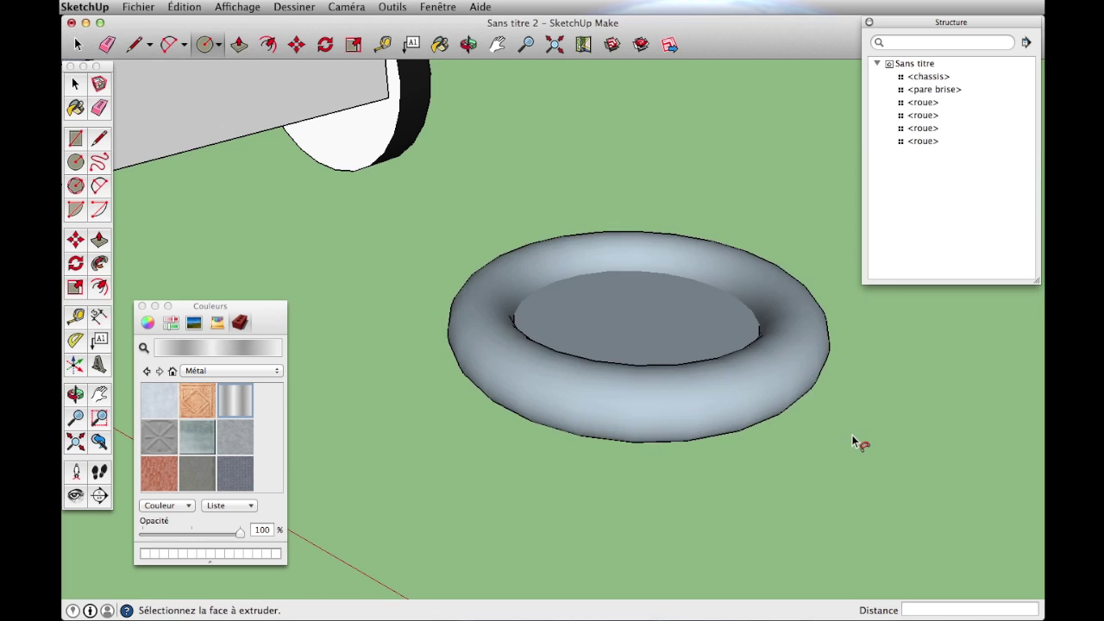
scroll(849, 444, "down", 3)
scroll(850, 444, "down", 1)
scroll(850, 445, "down", 1)
scroll(776, 474, "up", 3)
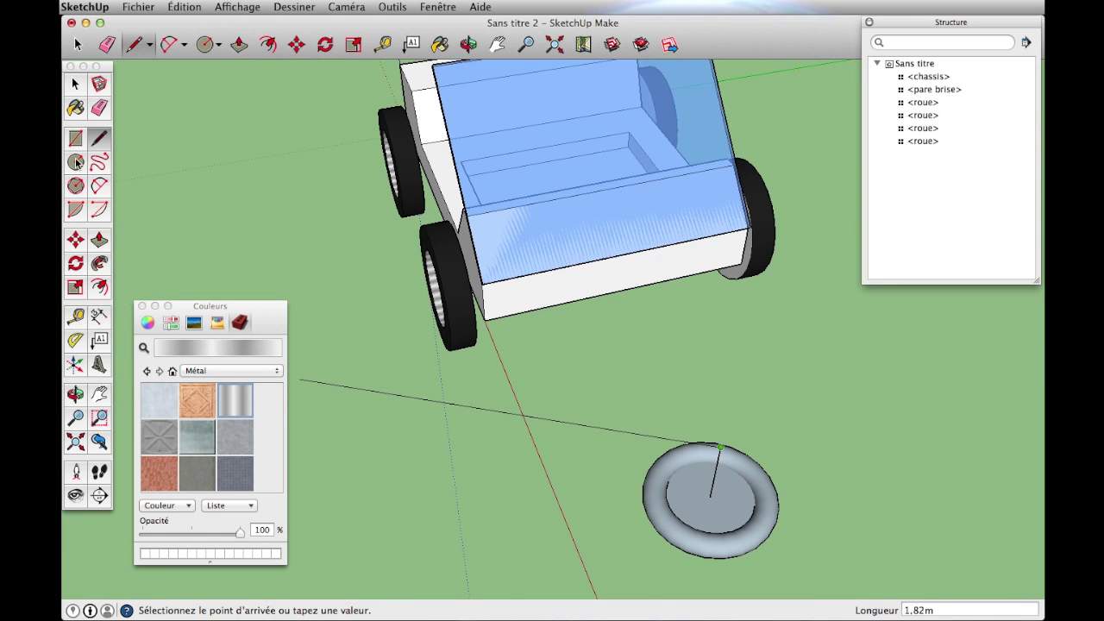
Draw a circle at the ring's centre and raise it into a thin steering column.
key("c")
scroll(715, 492, "up", 2)
scroll(715, 492, "up", 2)
left_click(715, 492)
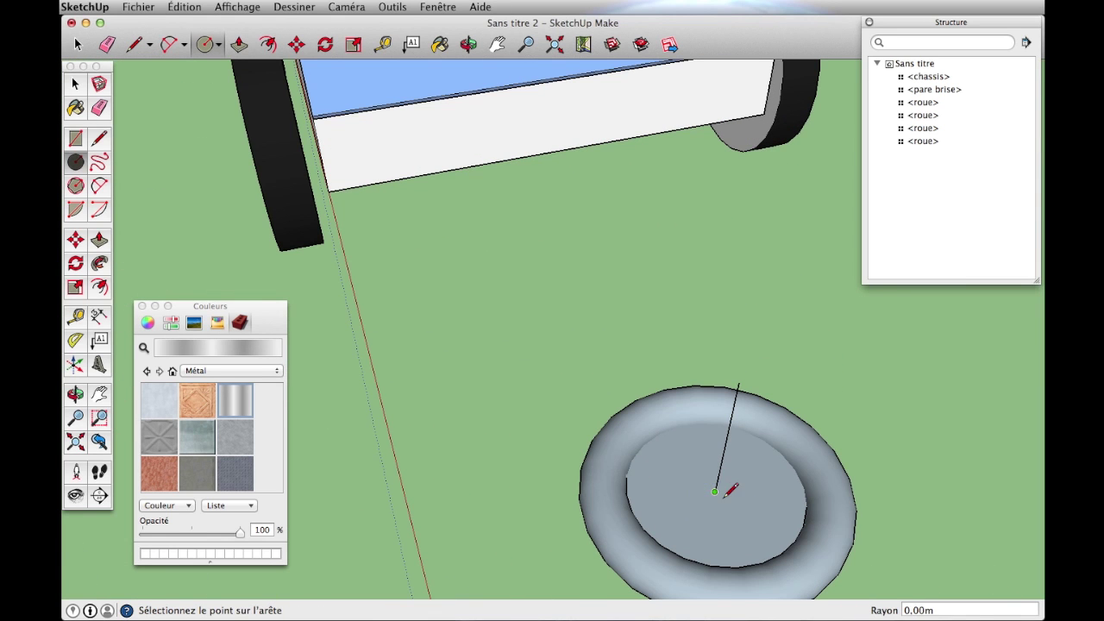
left_click(734, 495)
left_click(100, 243)
left_click(727, 509)
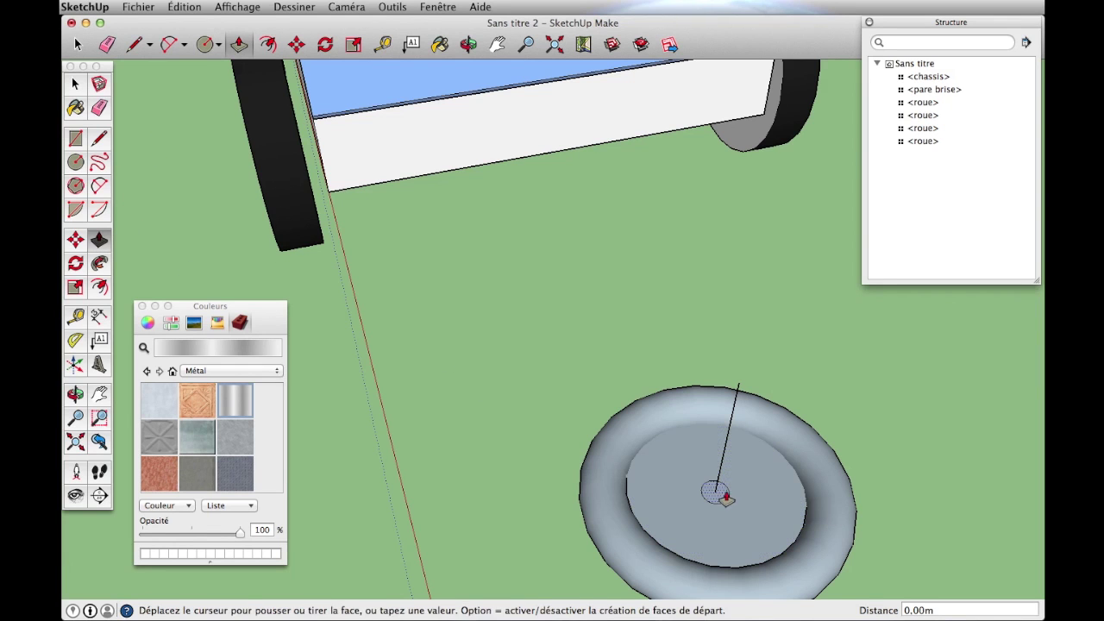
left_click(733, 437)
scroll(733, 437, "down", 5)
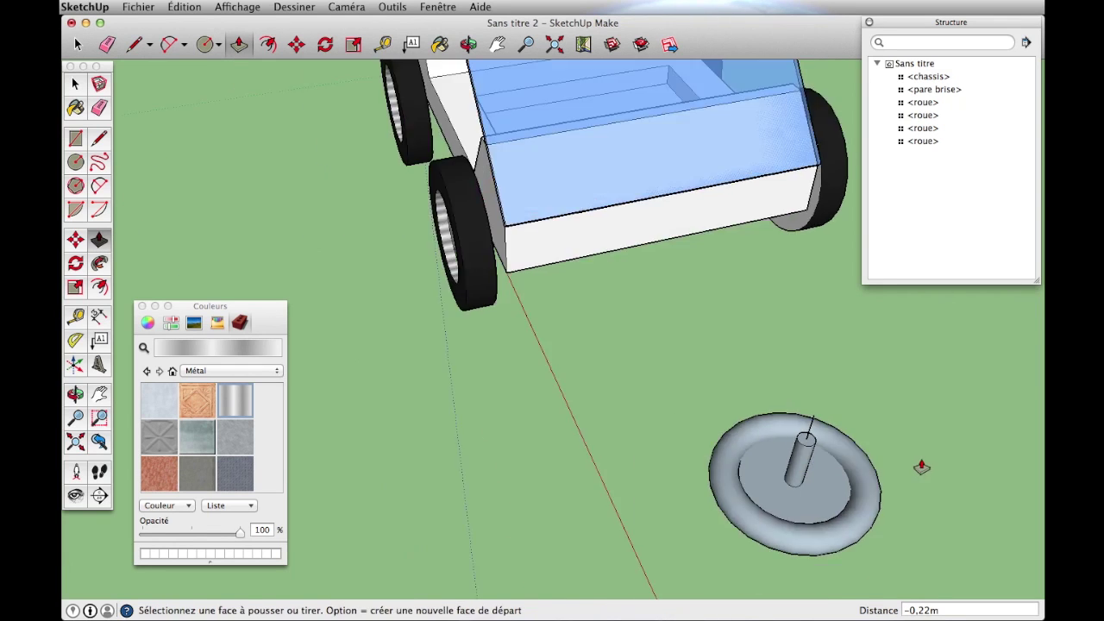
middle_click_drag(919, 460, 837, 461)
left_click(78, 90)
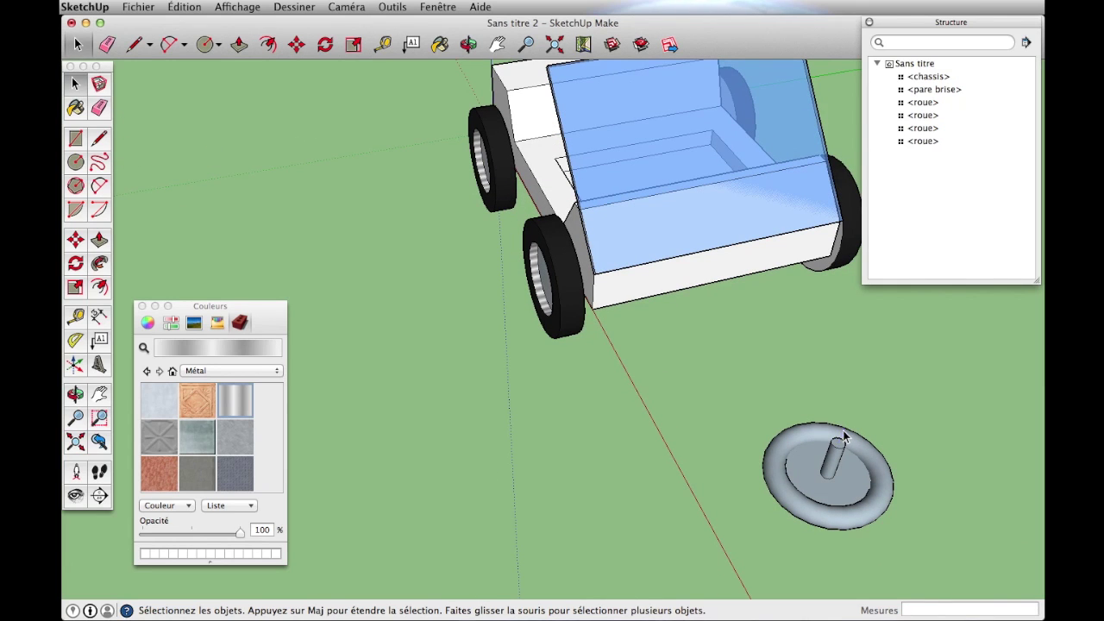
Make the torus ring and column into a component named 'volant'.
middle_click_drag(847, 481, 809, 470)
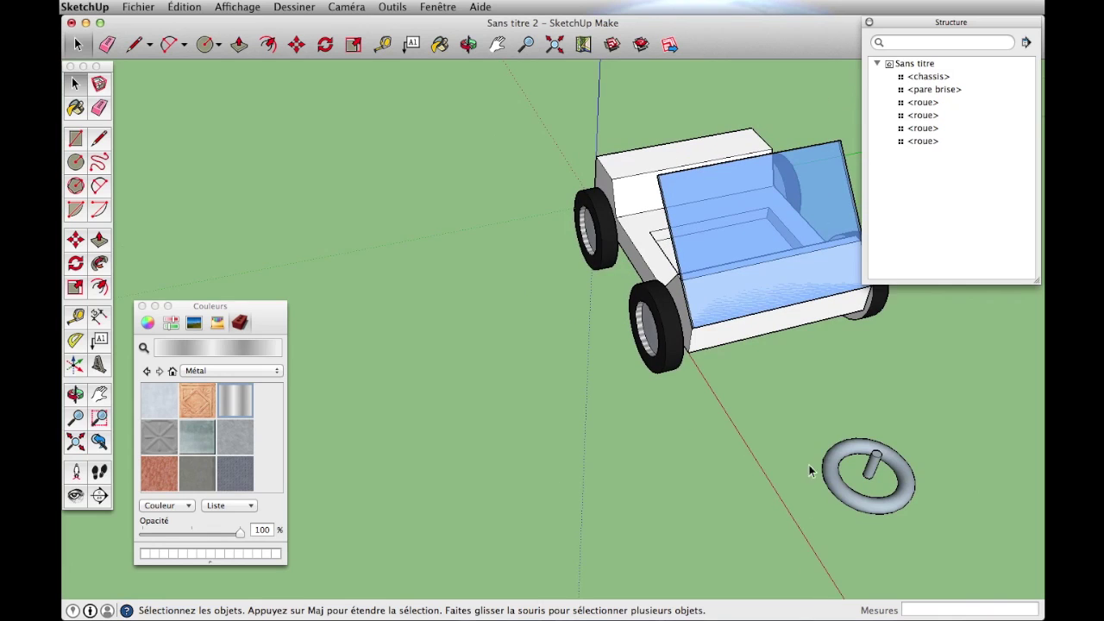
left_click(834, 468)
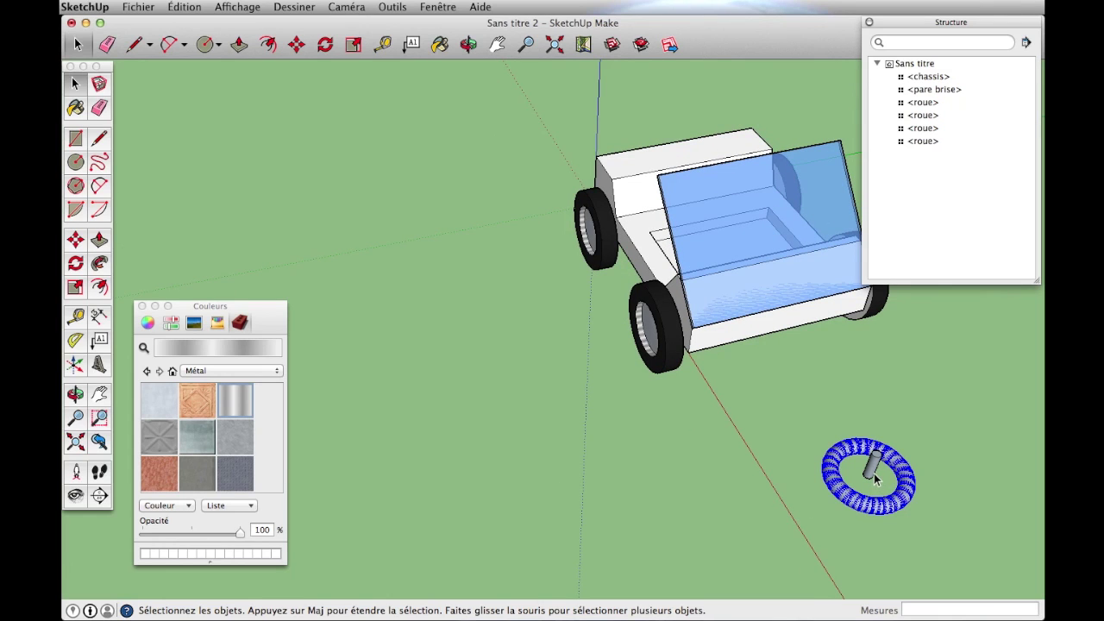
left_click(872, 472)
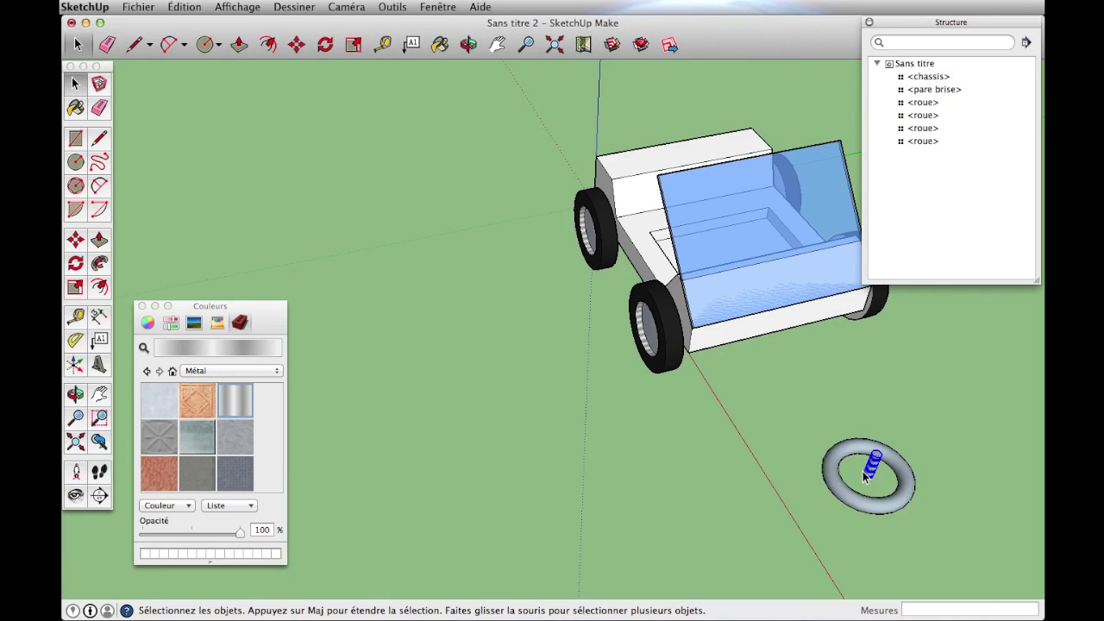
left_click(833, 470, "shift")
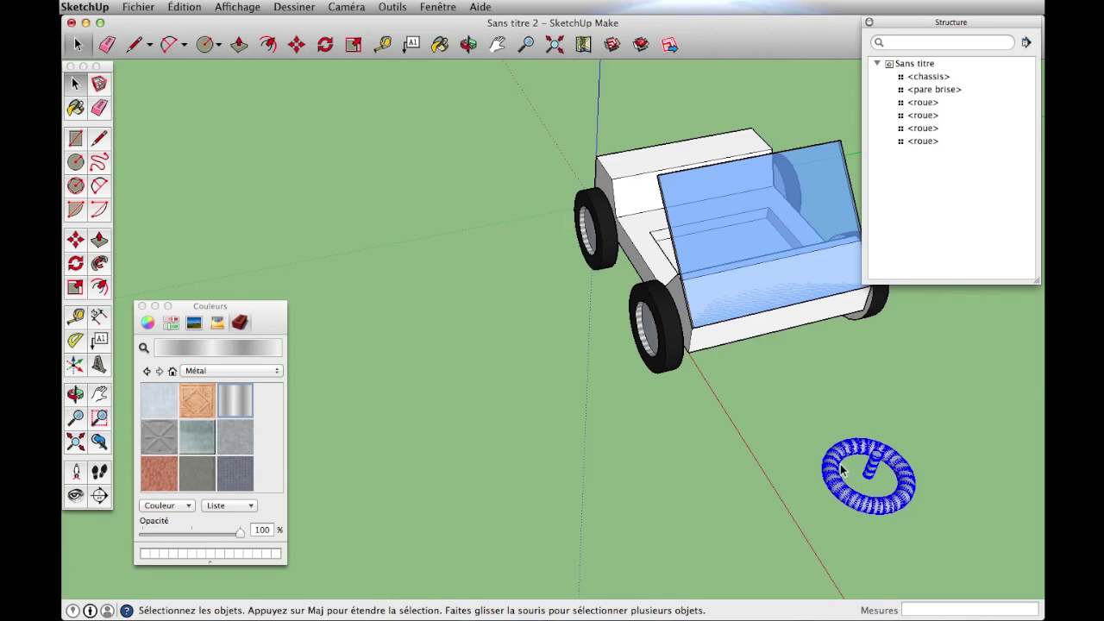
right_click(838, 465)
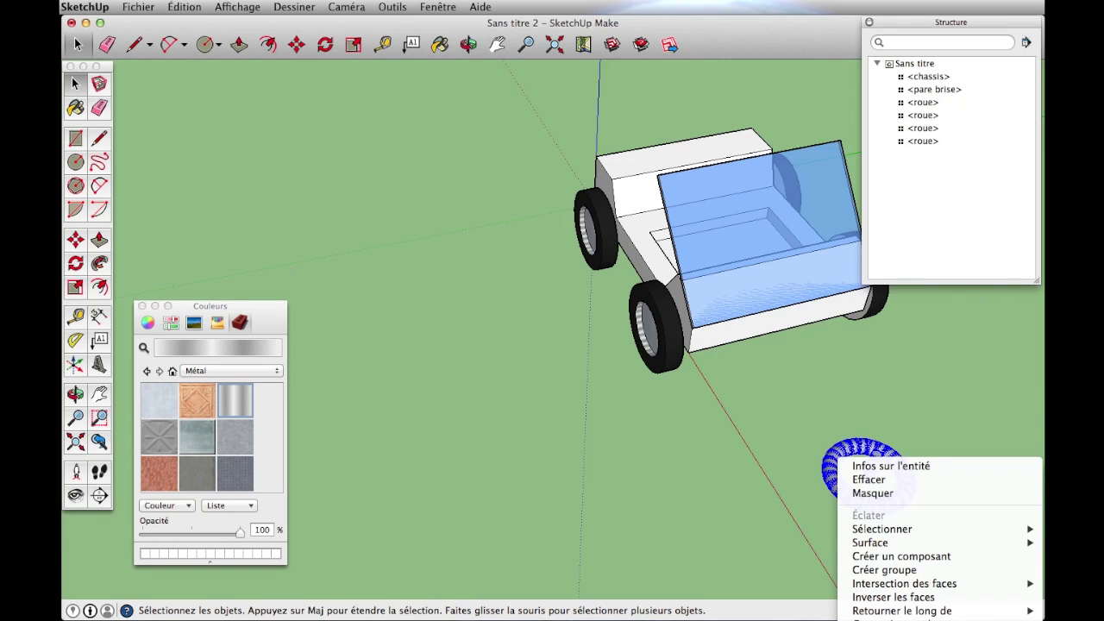
left_click(898, 556)
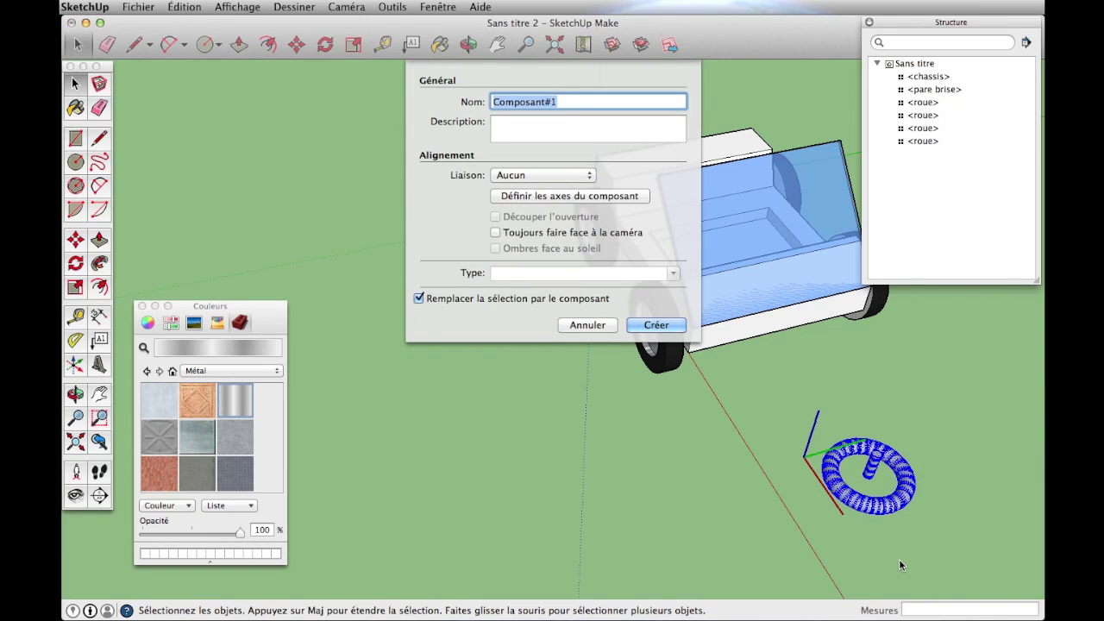
type("volant")
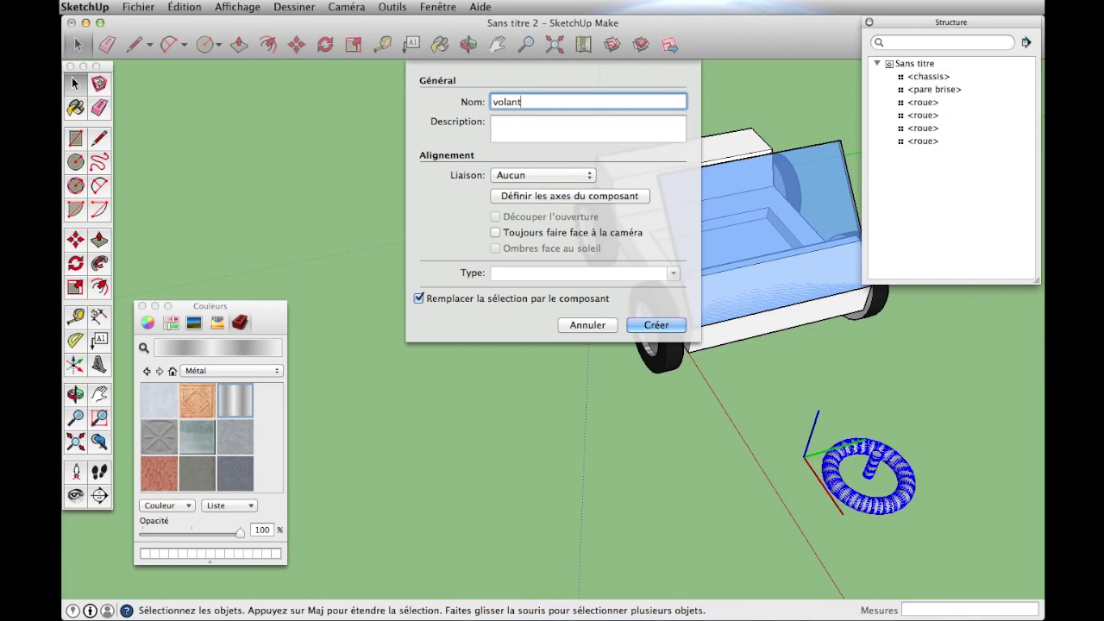
key("Return")
scroll(778, 466, "down", 3)
mouse_move(778, 466)
middle_mouse_down()
mouse_move(998, 419)
mouse_move(720, 395)
middle_mouse_up()
scroll(683, 315, "up", 3)
scroll(711, 241, "down", 1)
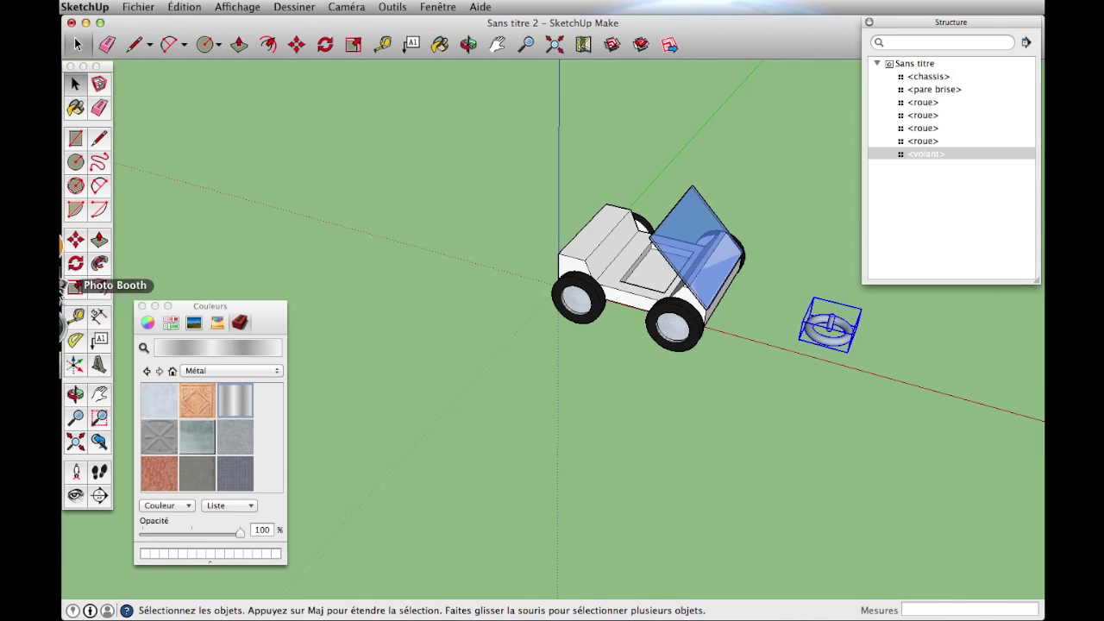
Pick up the volant component to move it beside the car, viewed from the side.
left_click(75, 239)
left_click(845, 332)
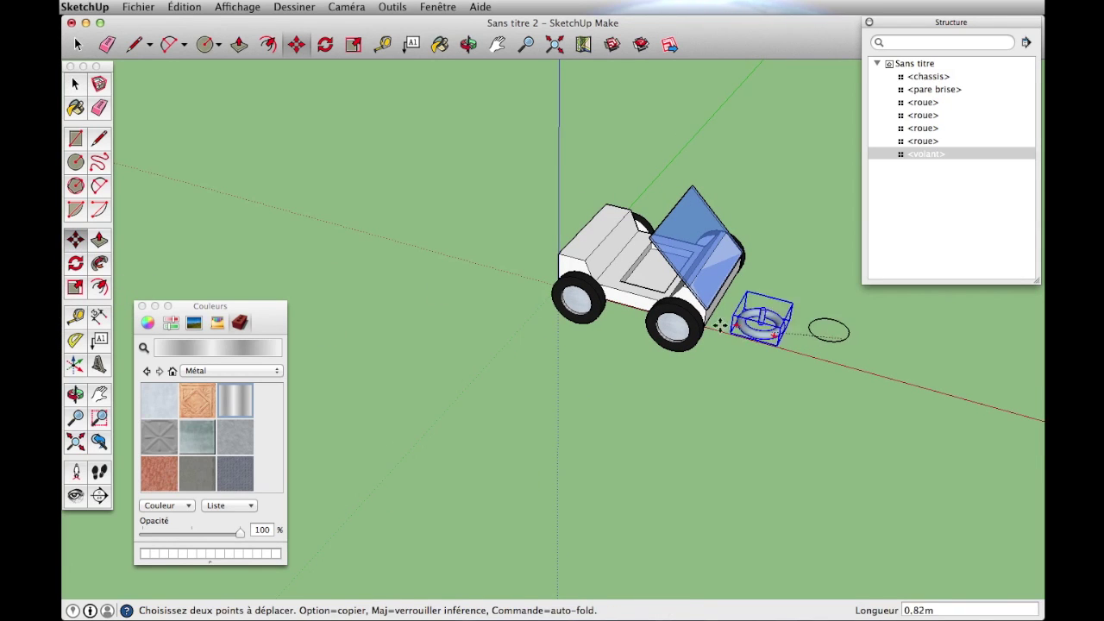
middle_click_drag(629, 343, 771, 233)
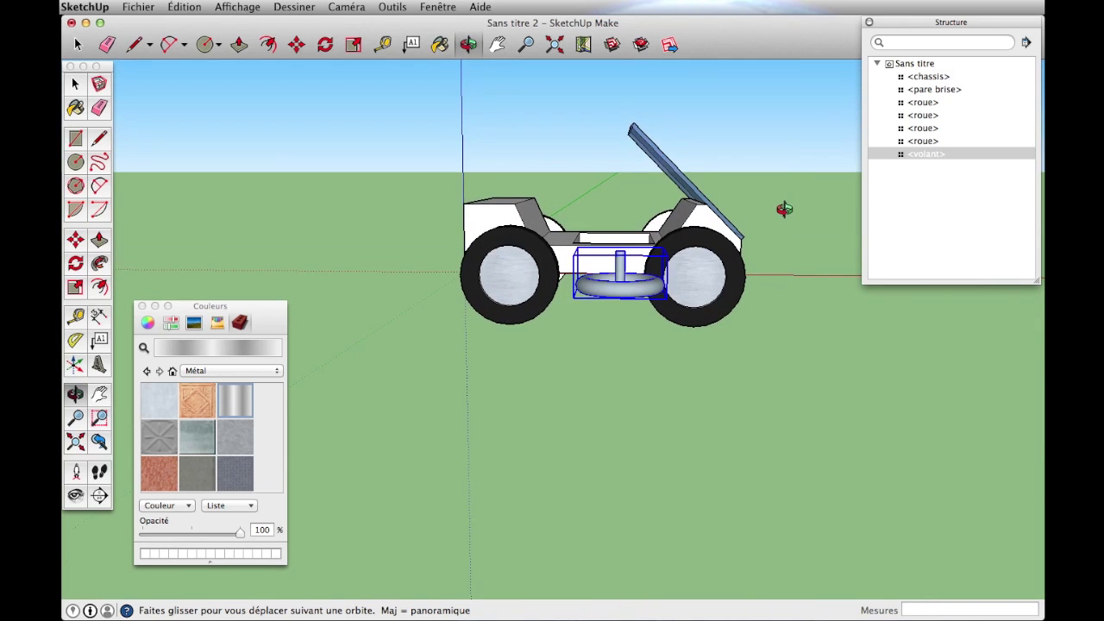
middle_click_drag(771, 233, 774, 227)
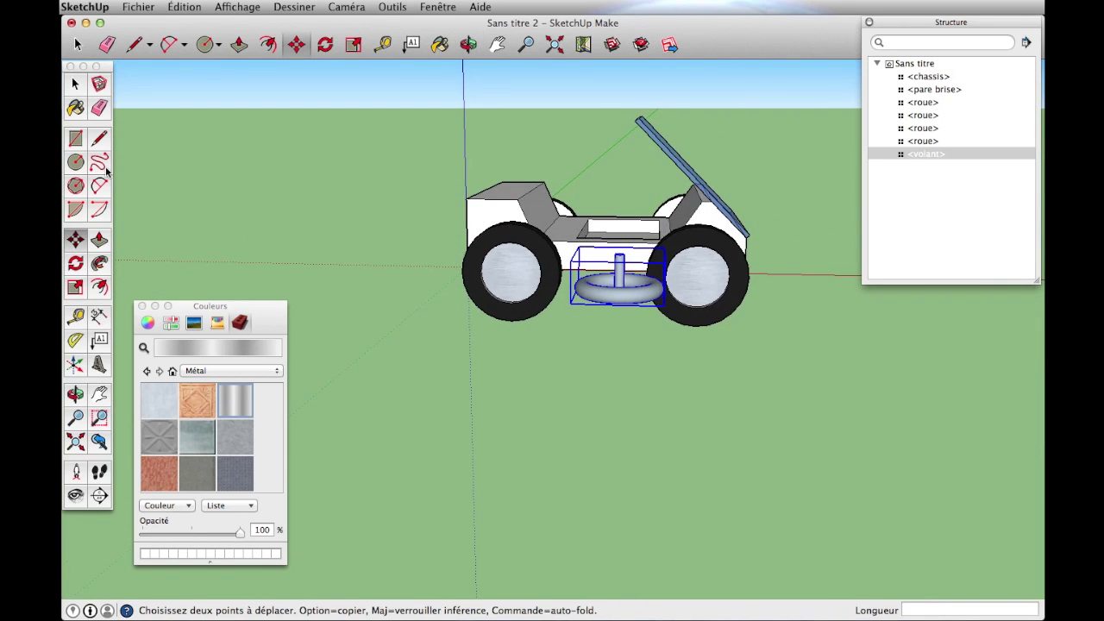
left_click(325, 45)
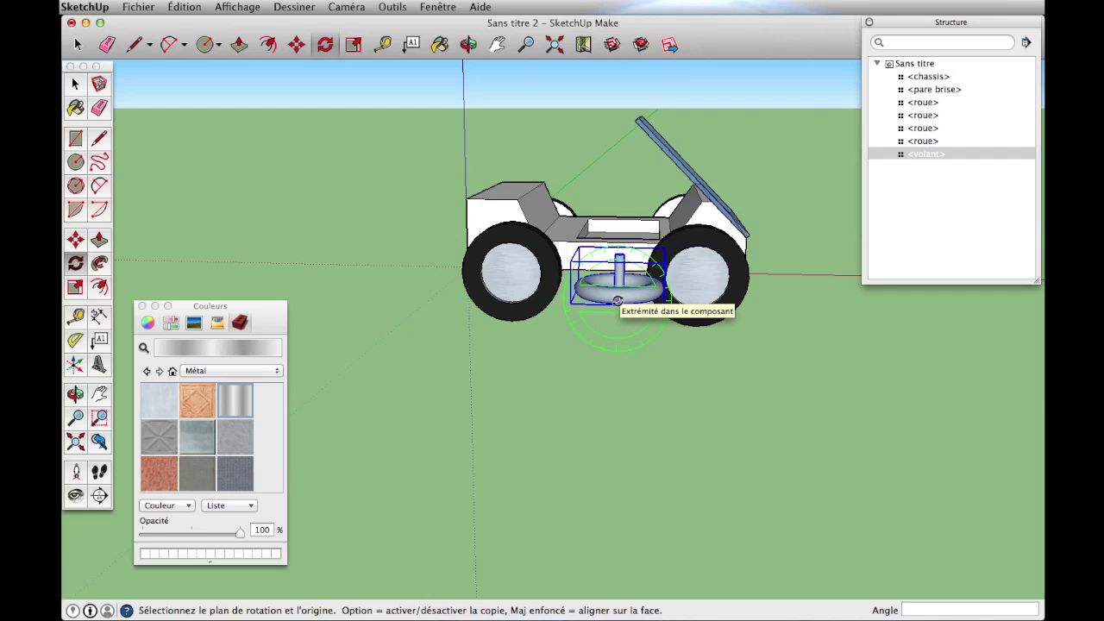
Rotate the steering wheel 124.3° about the red axis so it stands upright.
left_click(618, 299)
left_click(722, 309)
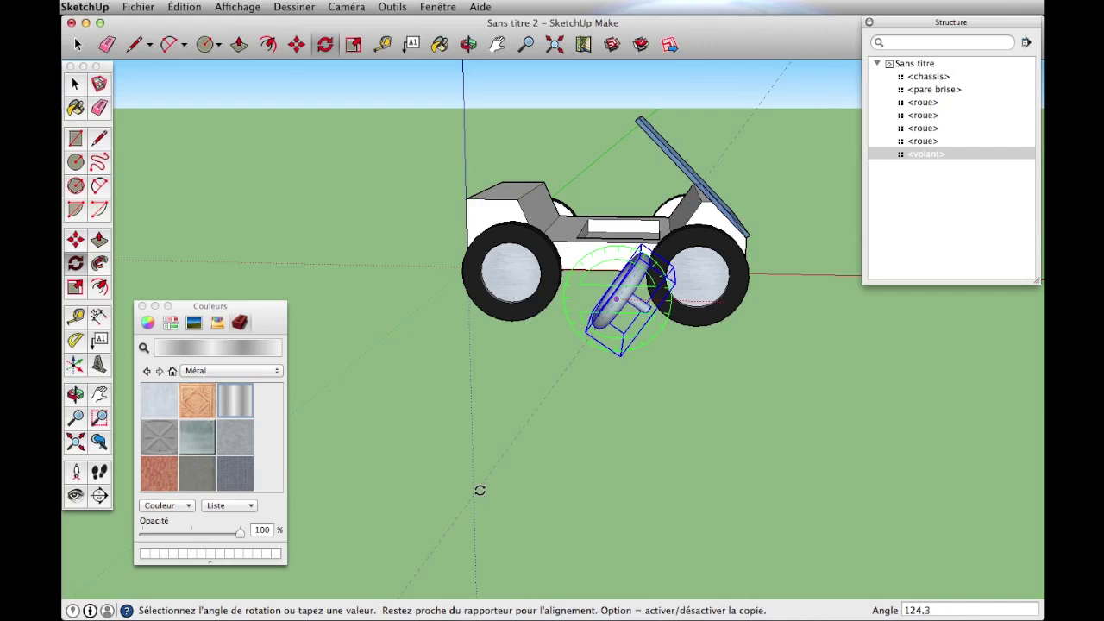
left_click(480, 493)
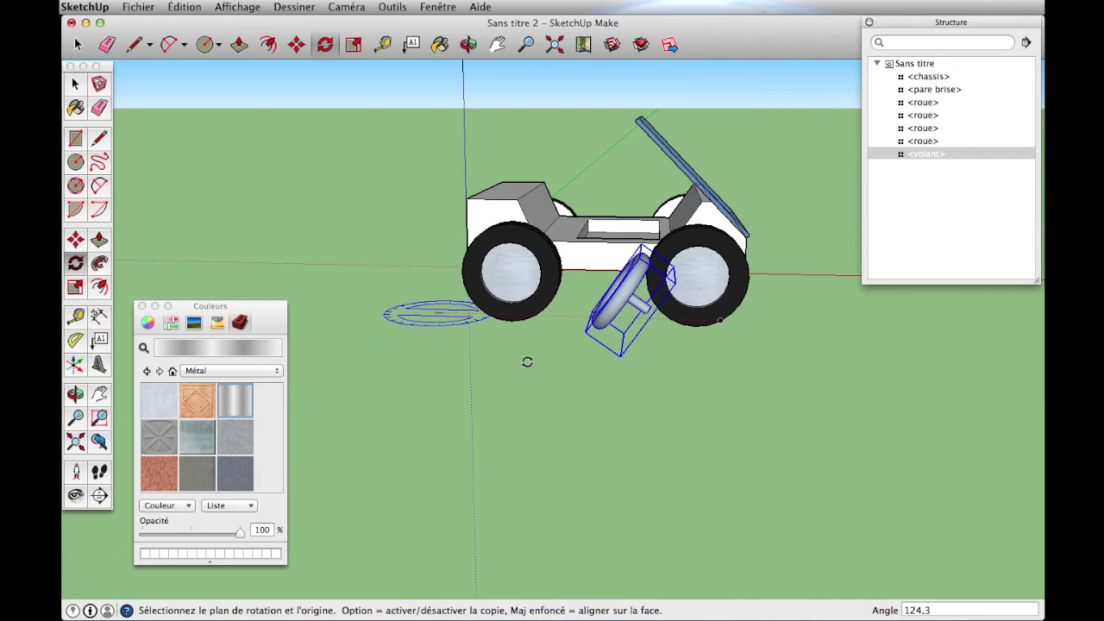
middle_click_drag(579, 382, 879, 475)
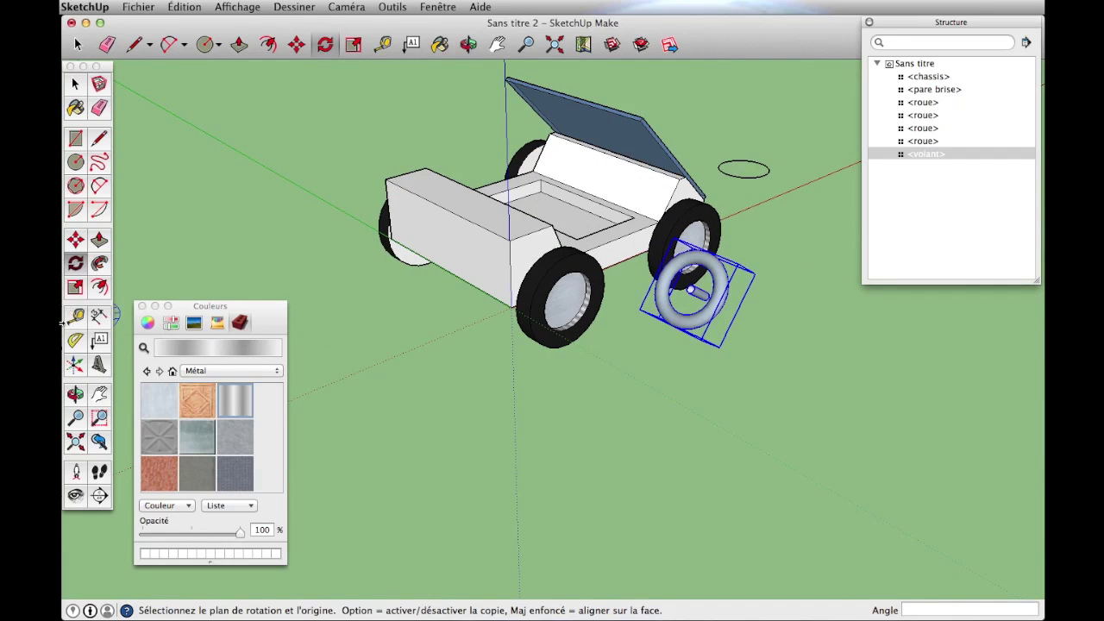
Scale the steering wheel down to 0.66 from a corner grip.
left_click(76, 288)
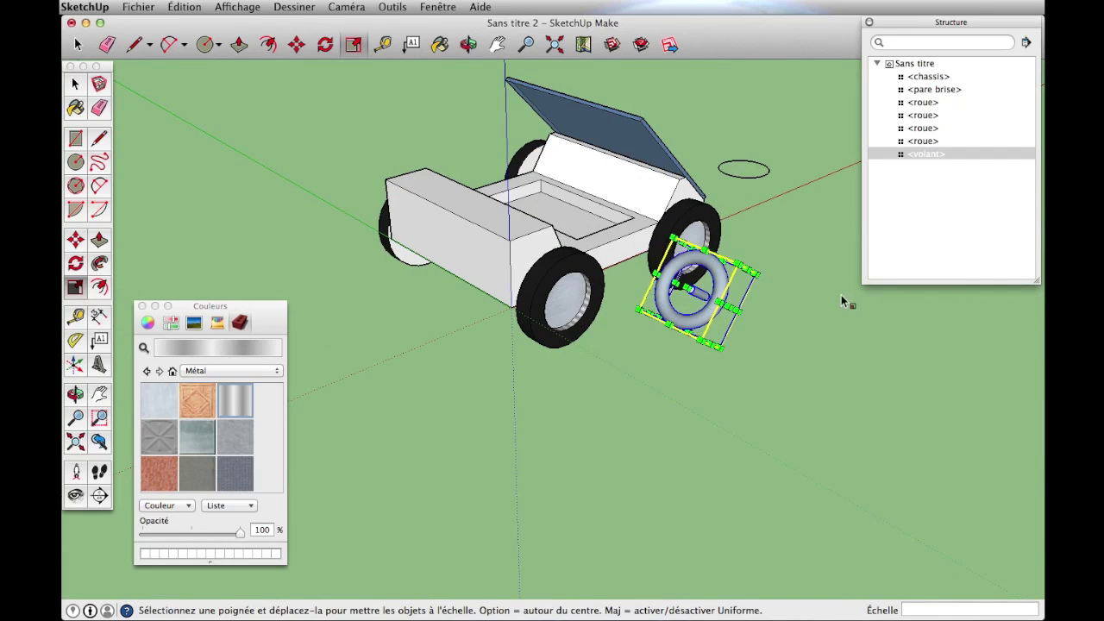
left_click_drag(760, 269, 715, 279)
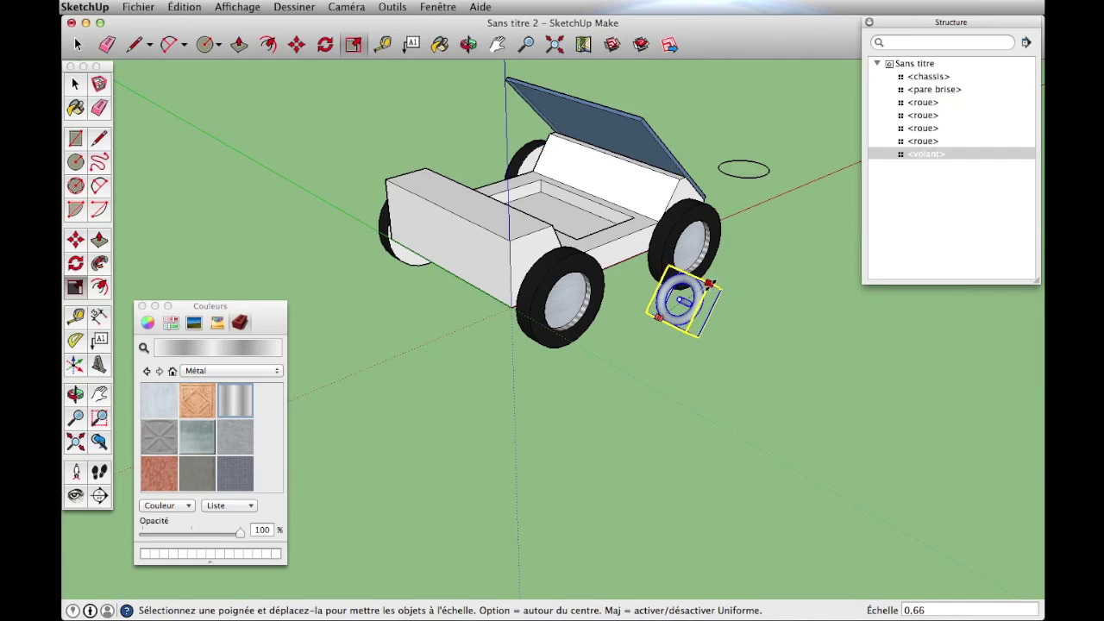
left_click(715, 278)
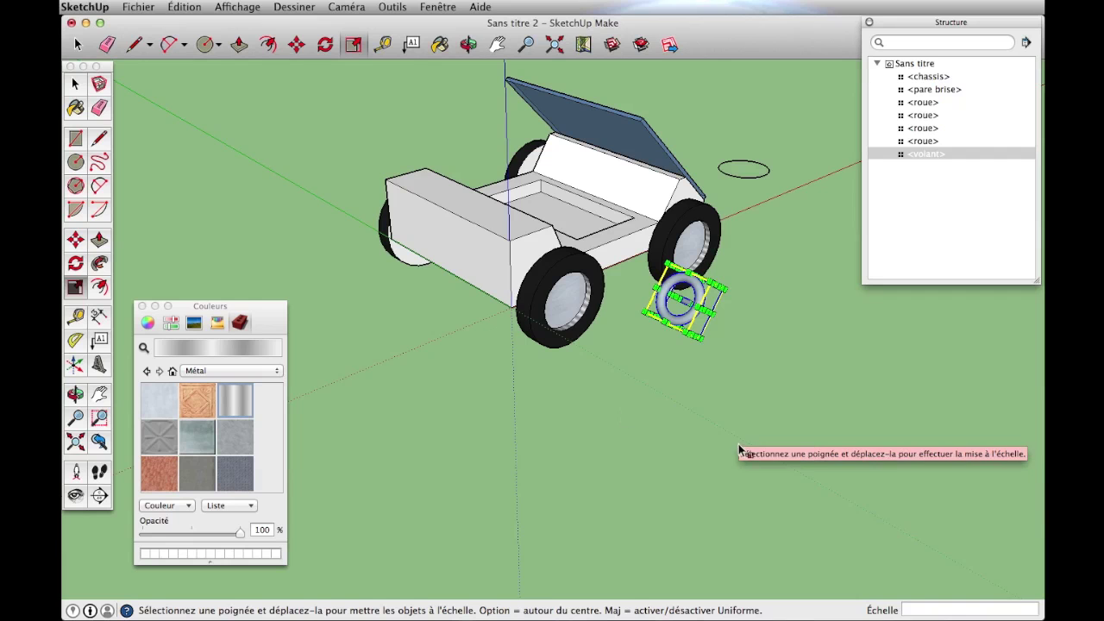
left_click(75, 83)
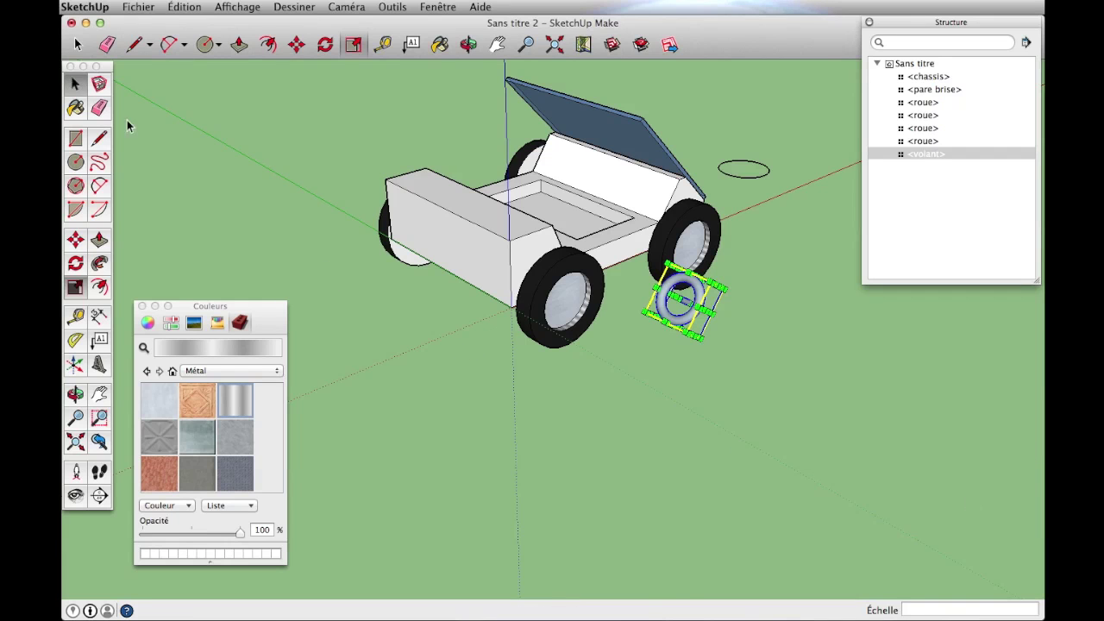
left_click(838, 434)
Move the volant steering wheel into the front of the car.
middle_click_drag(838, 313, 446, 312)
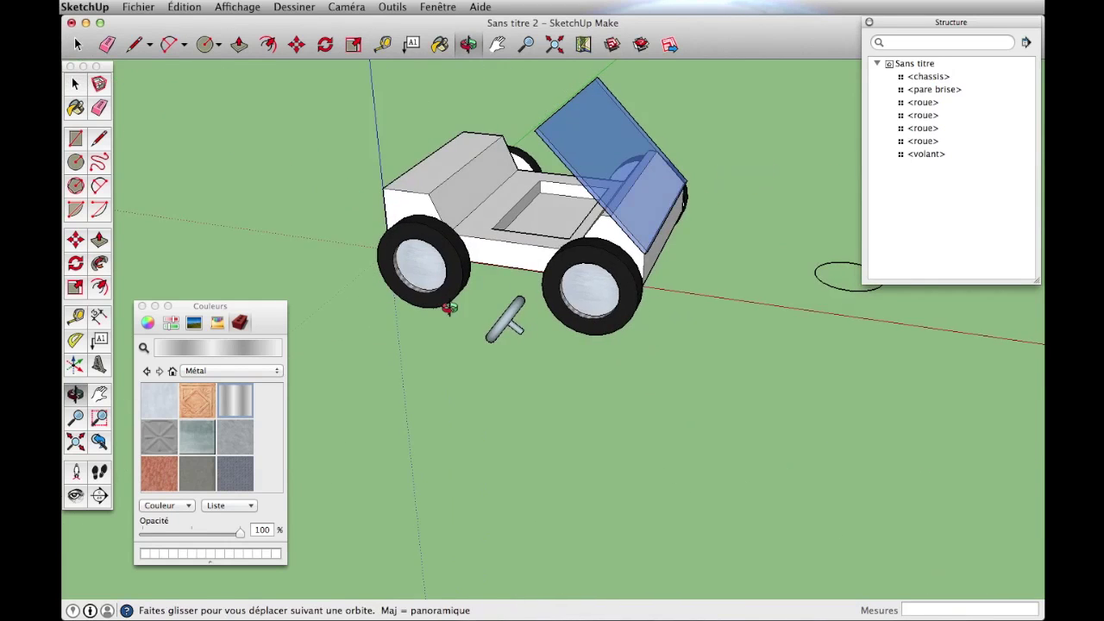
left_click(75, 239)
scroll(527, 335, "up", 2)
scroll(527, 335, "up", 3)
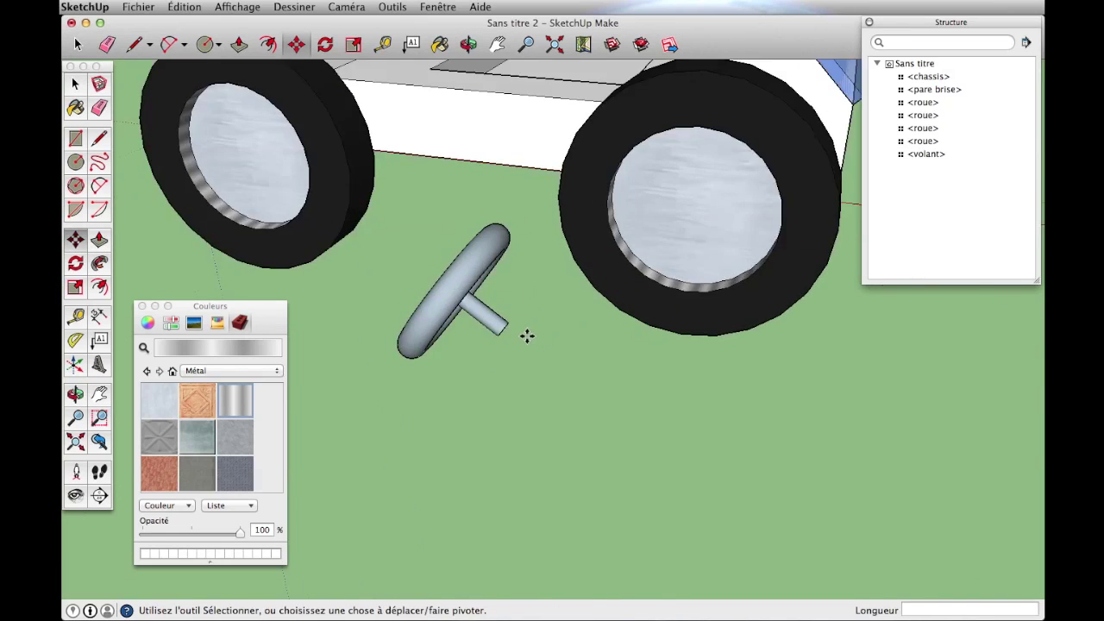
scroll(527, 335, "up", 2)
middle_click_drag(501, 335, 471, 293)
left_click_drag(480, 291, 481, 274)
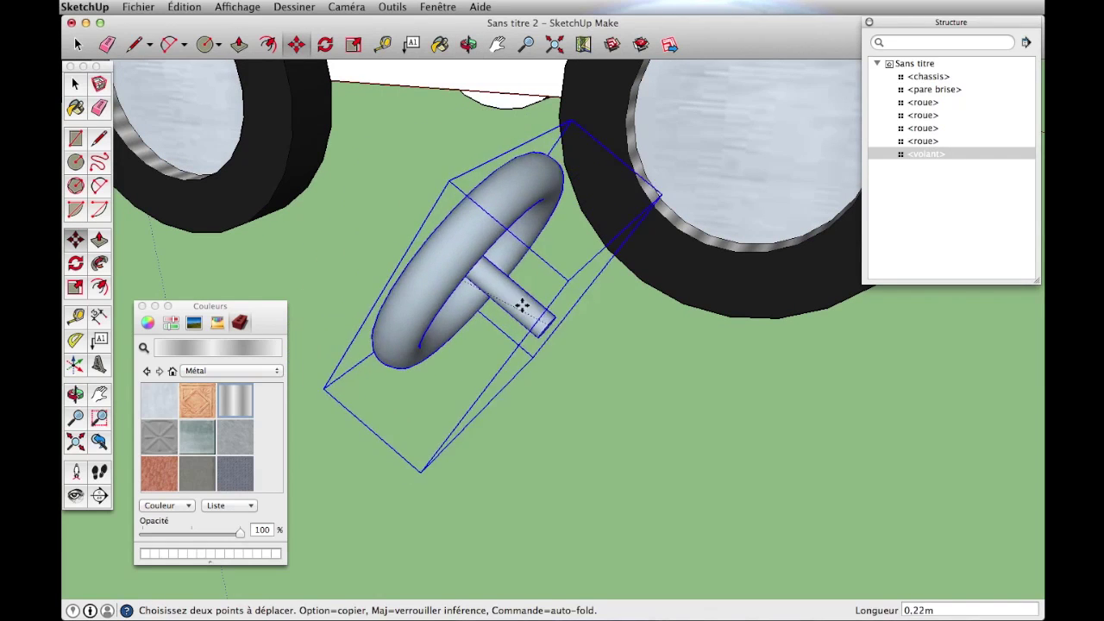
middle_click_drag(481, 274, 875, 374)
scroll(838, 370, "down", 3)
scroll(869, 370, "down", 2)
scroll(867, 371, "down", 3)
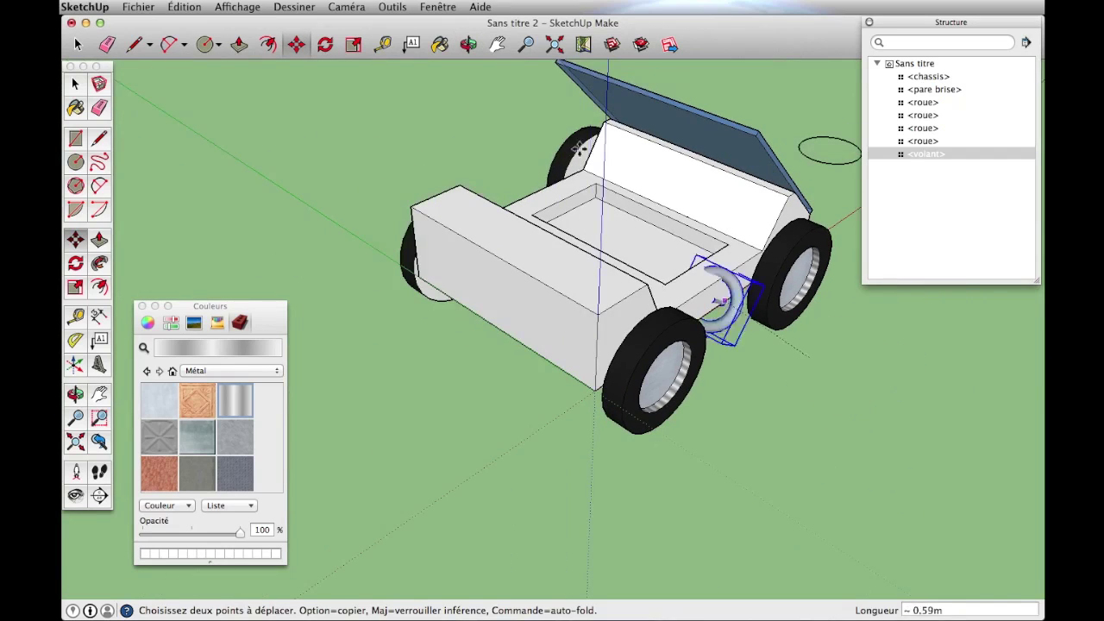
middle_click_drag(619, 159, 557, 142)
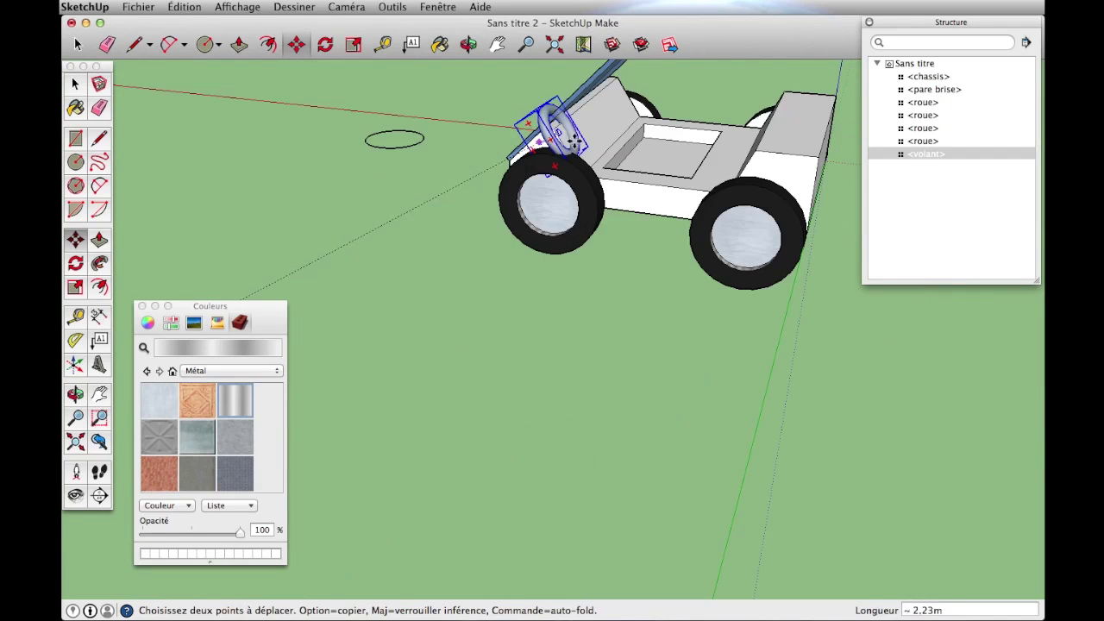
scroll(557, 143, "up", 2)
scroll(558, 142, "up", 3)
scroll(557, 143, "up", 2)
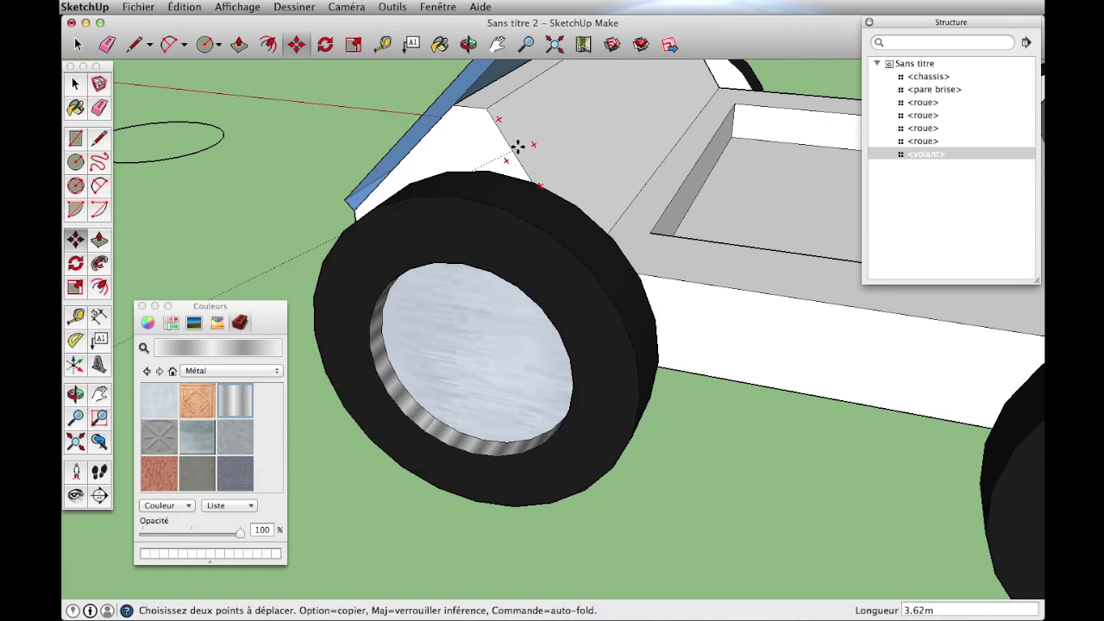
left_click(517, 148)
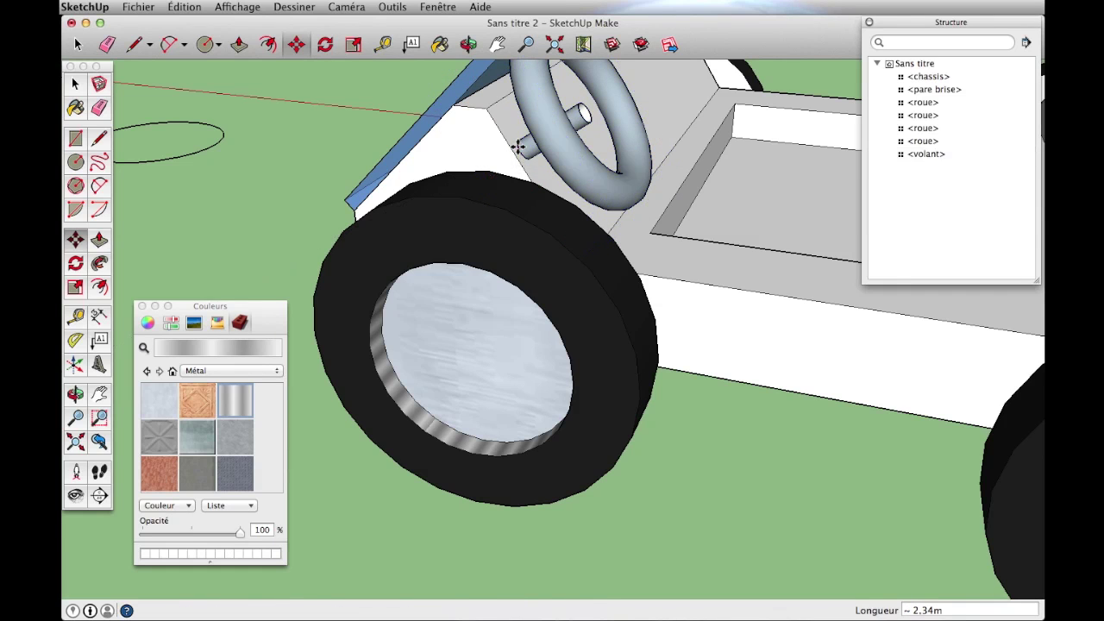
Reposition the steering wheel just behind the windscreen.
scroll(603, 155, "down", 3)
scroll(690, 157, "down", 2)
mouse_move(694, 155)
middle_mouse_down()
mouse_move(394, 192)
mouse_move(557, 184)
middle_mouse_up()
left_click(584, 188)
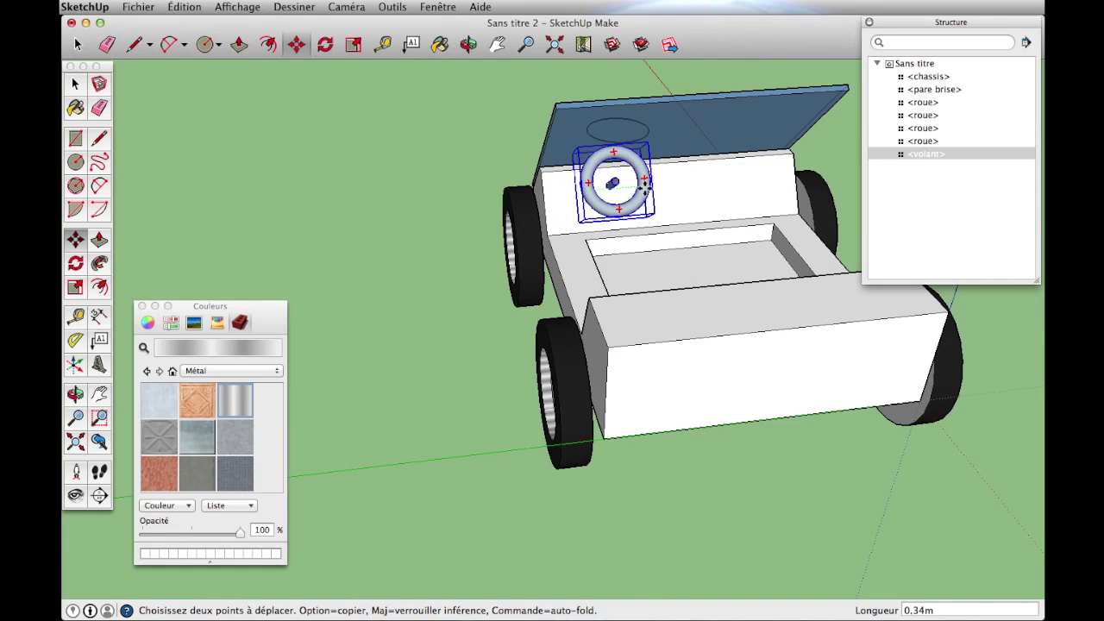
left_click(645, 188)
mouse_move(480, 229)
middle_mouse_down()
mouse_move(483, 249)
mouse_move(465, 248)
mouse_move(627, 248)
mouse_move(267, 247)
mouse_move(388, 252)
middle_mouse_up()
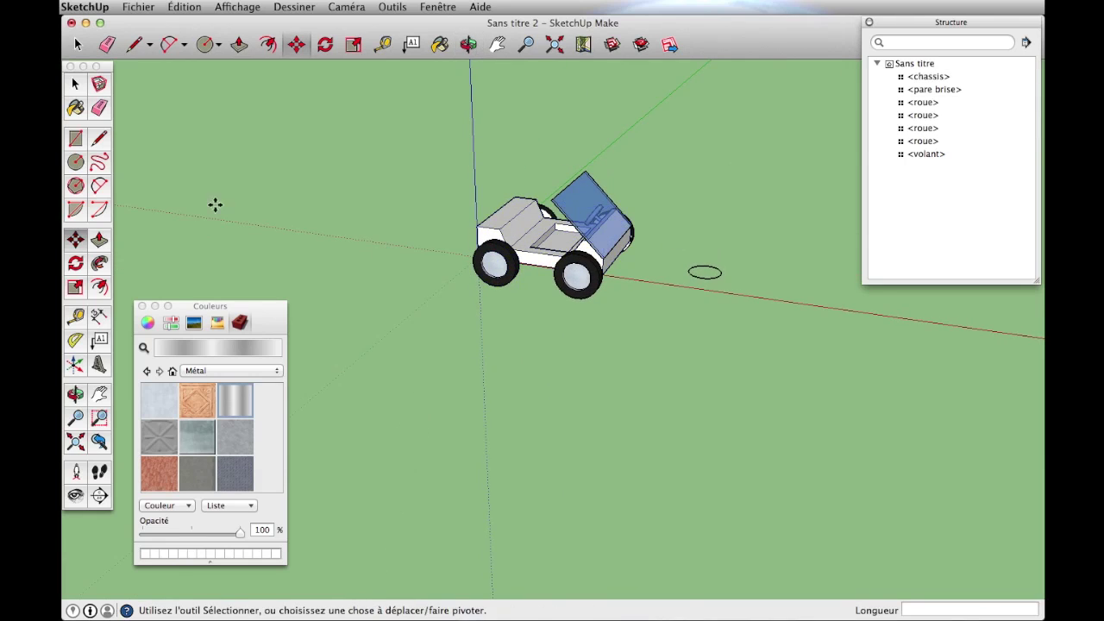
Select the chassis component and move one of its edges to a new position.
left_click(75, 84)
left_click(522, 237)
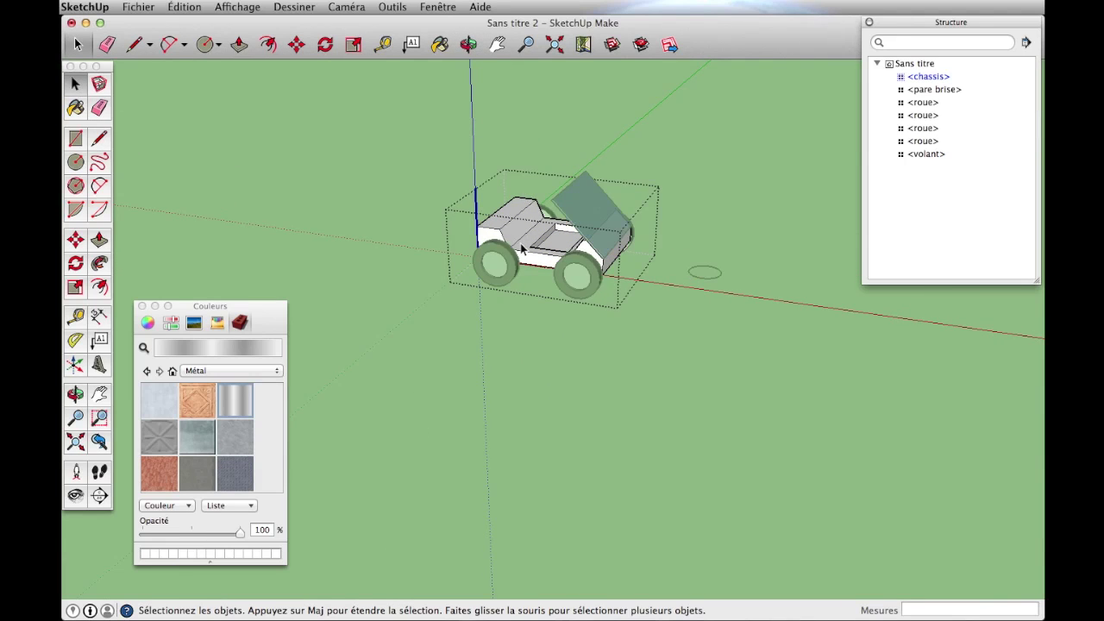
scroll(565, 256, "up", 5)
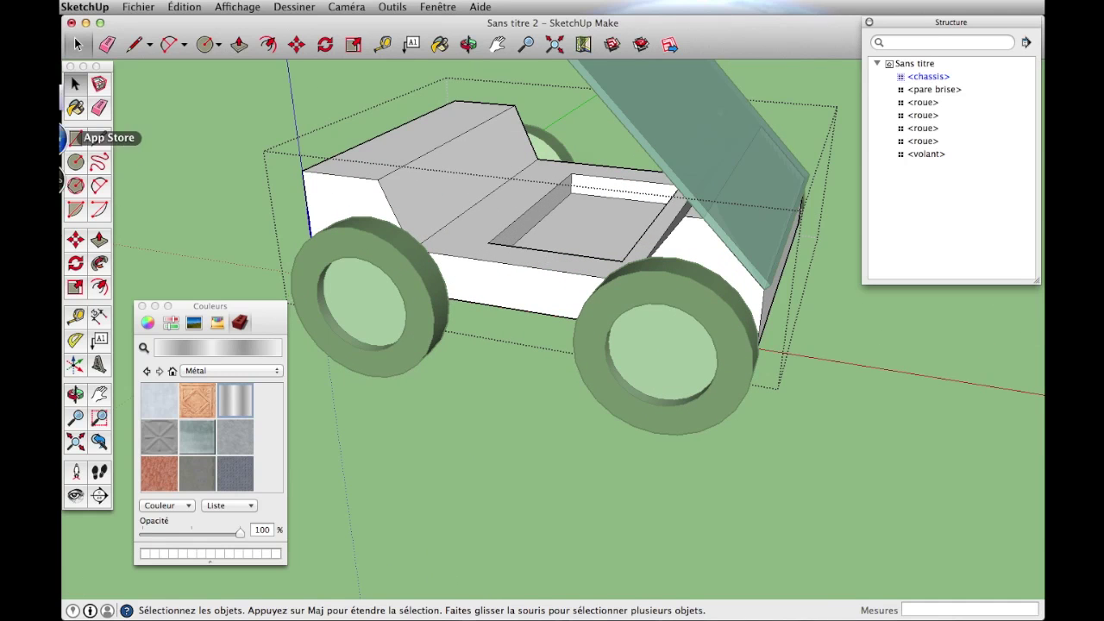
left_click(75, 240)
left_click(456, 217)
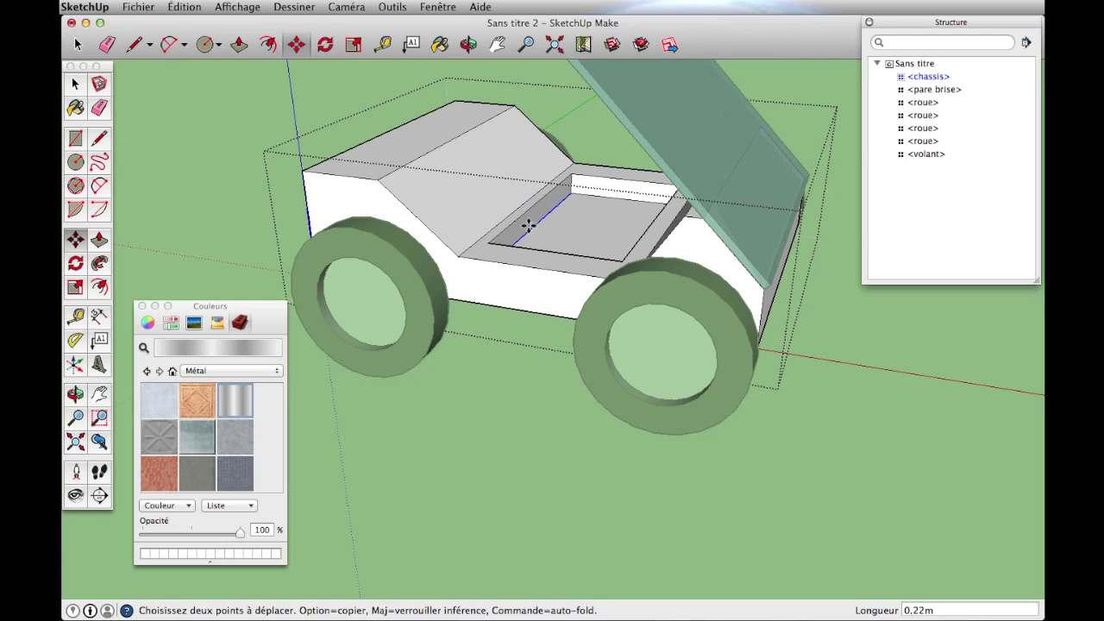
left_click(525, 223)
Push/pull the interior floor face to partly fill in the cockpit recess.
left_click(98, 239)
left_click(528, 241)
left_click(569, 242)
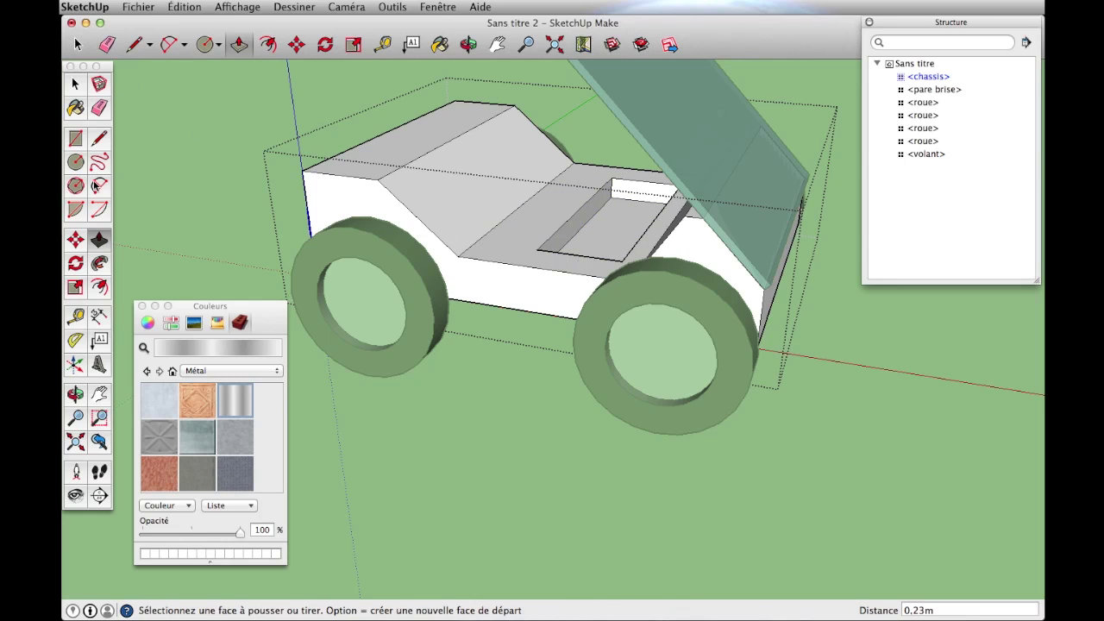
Move the hood's top ridge edge 0.20 m along the axis.
left_click(75, 240)
left_click(446, 142)
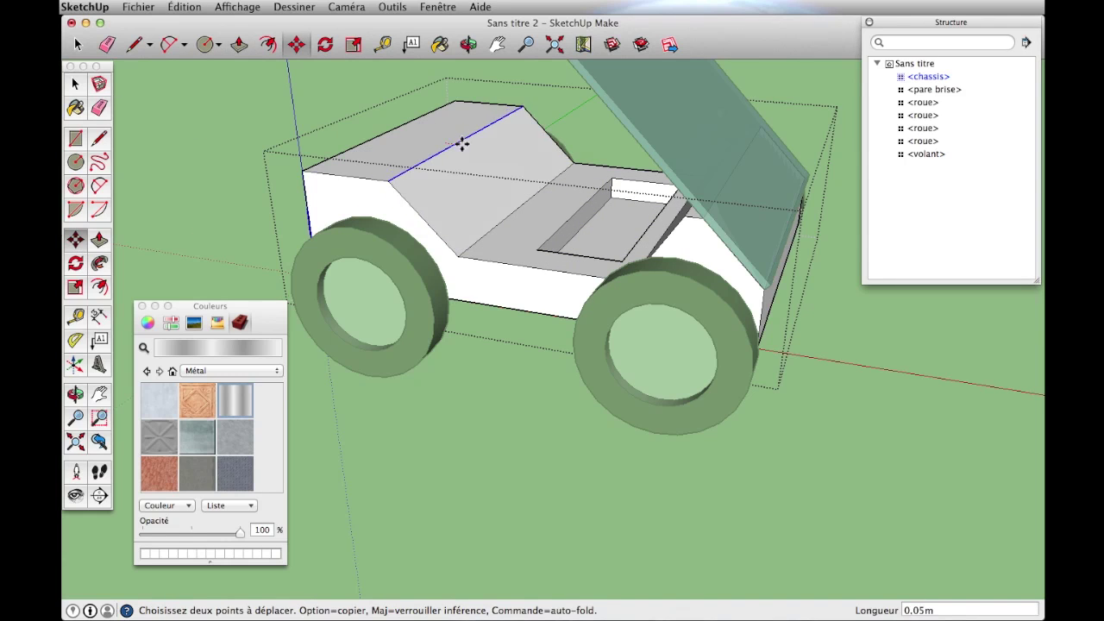
left_click(483, 146)
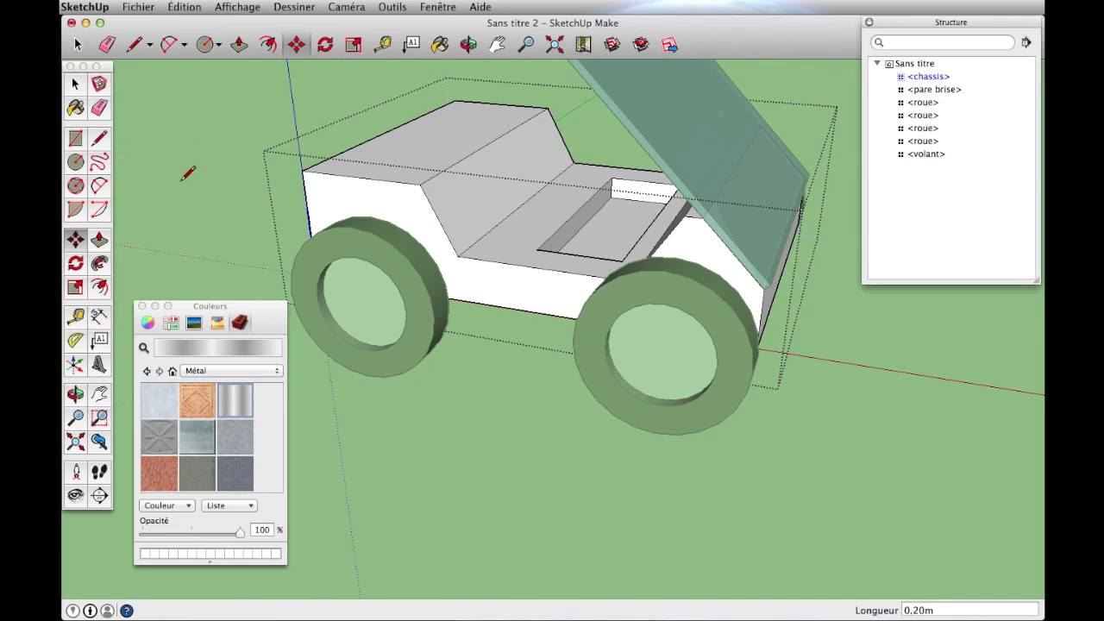
left_click(99, 140)
Draw the first outline segments along the car body's side edge.
left_click(457, 299)
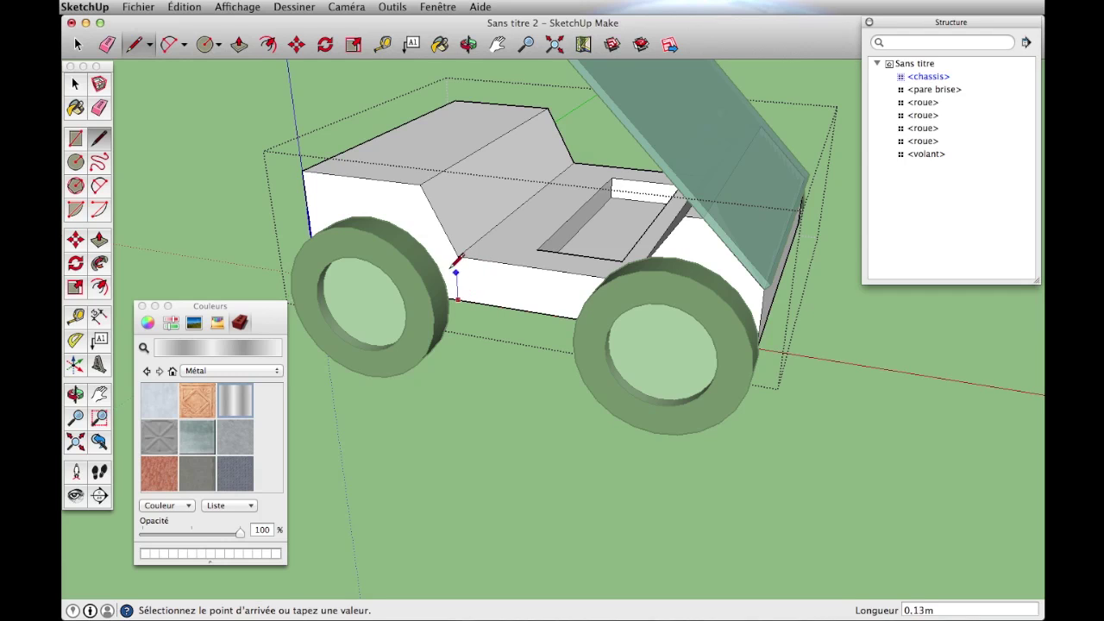
left_click(425, 226)
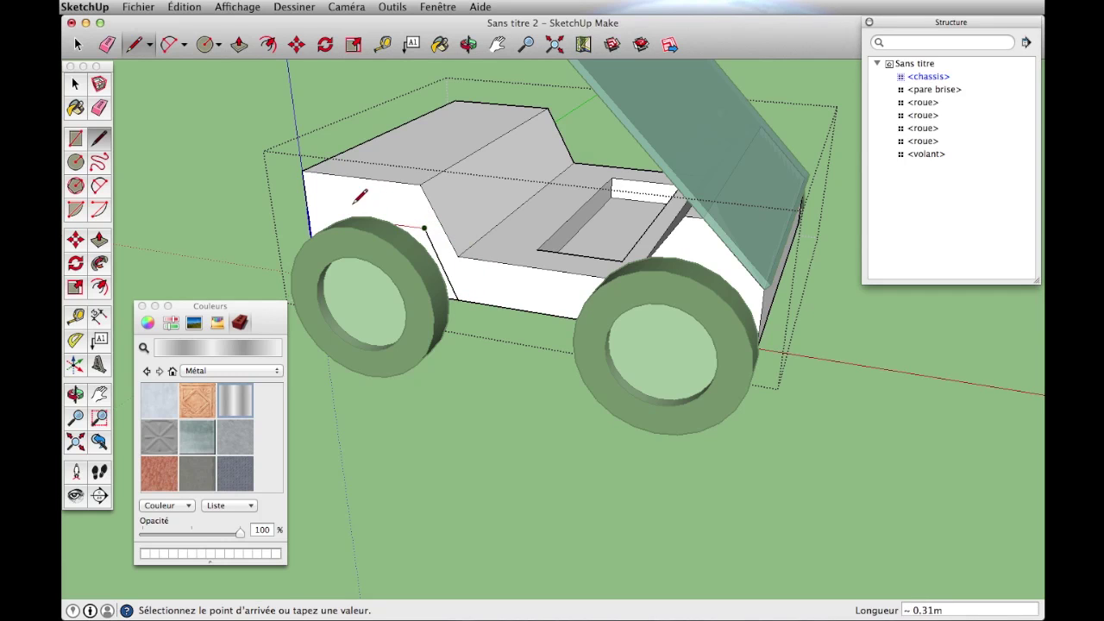
left_click(307, 199)
scroll(434, 272, "down", 2)
scroll(436, 272, "up", 4)
scroll(285, 157, "up", 2)
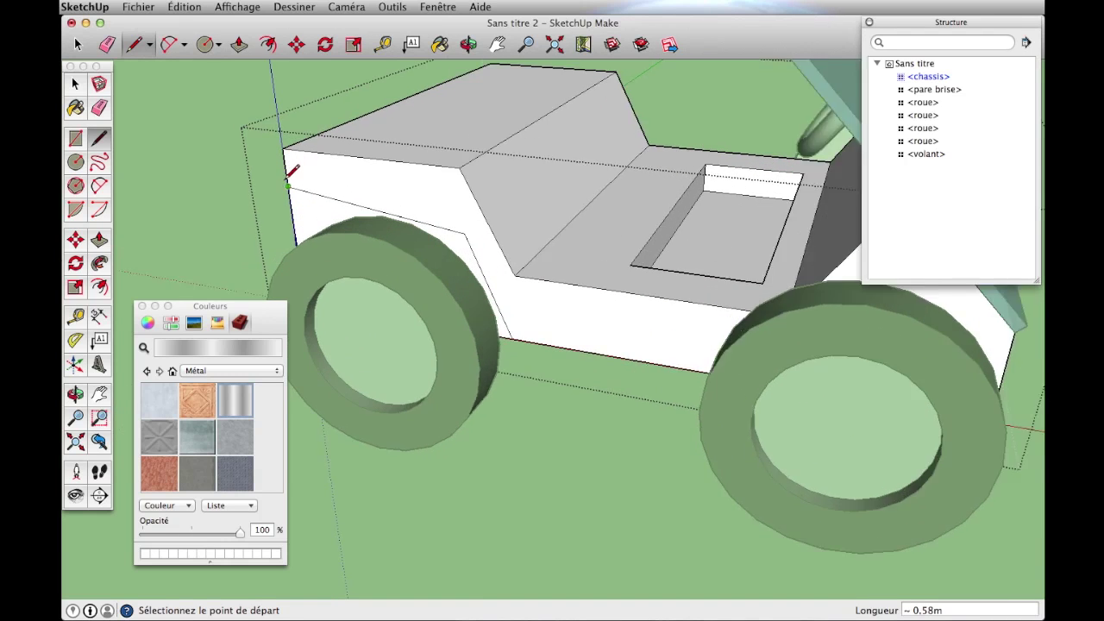
scroll(289, 168, "up", 2)
Draw a line parallel to the slanted front edge and close the fender outline from the bottom edge.
left_click(288, 178)
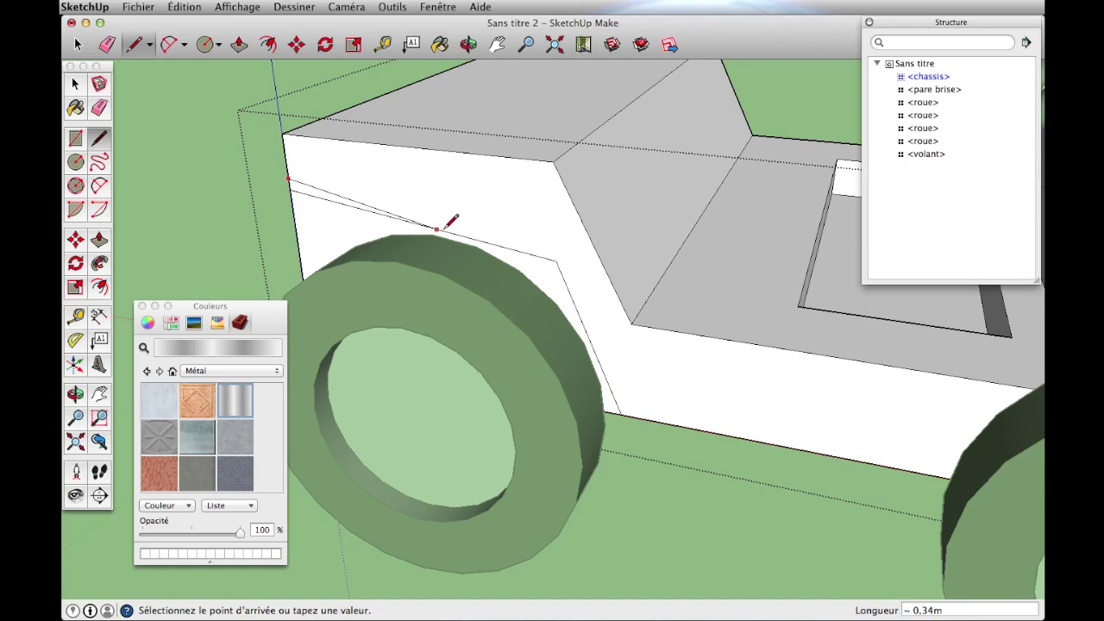
left_click(567, 250)
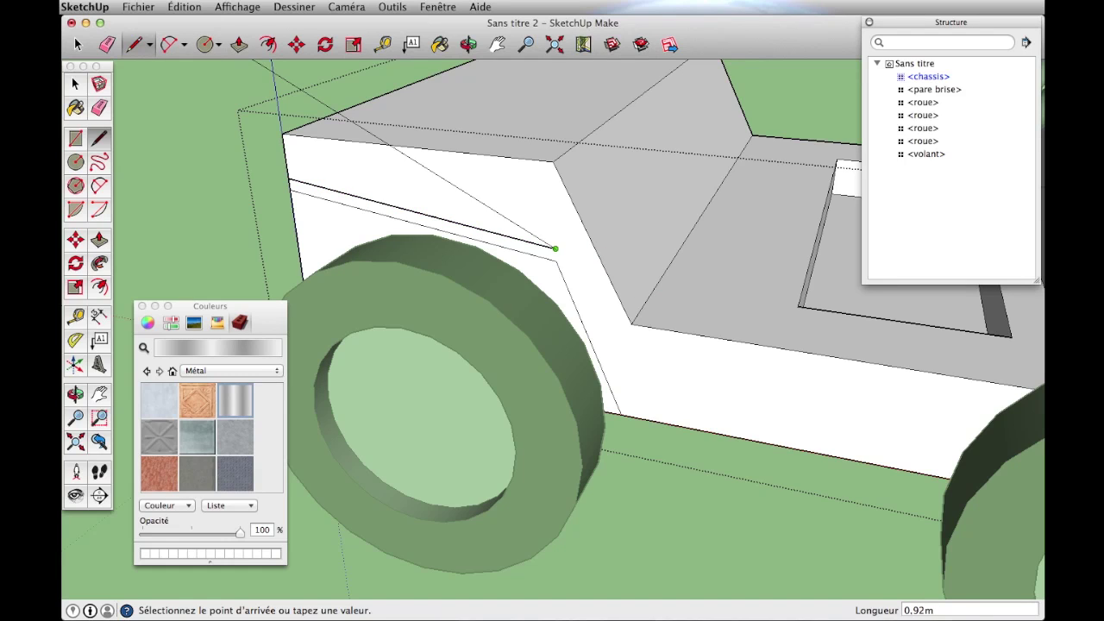
left_click(107, 144)
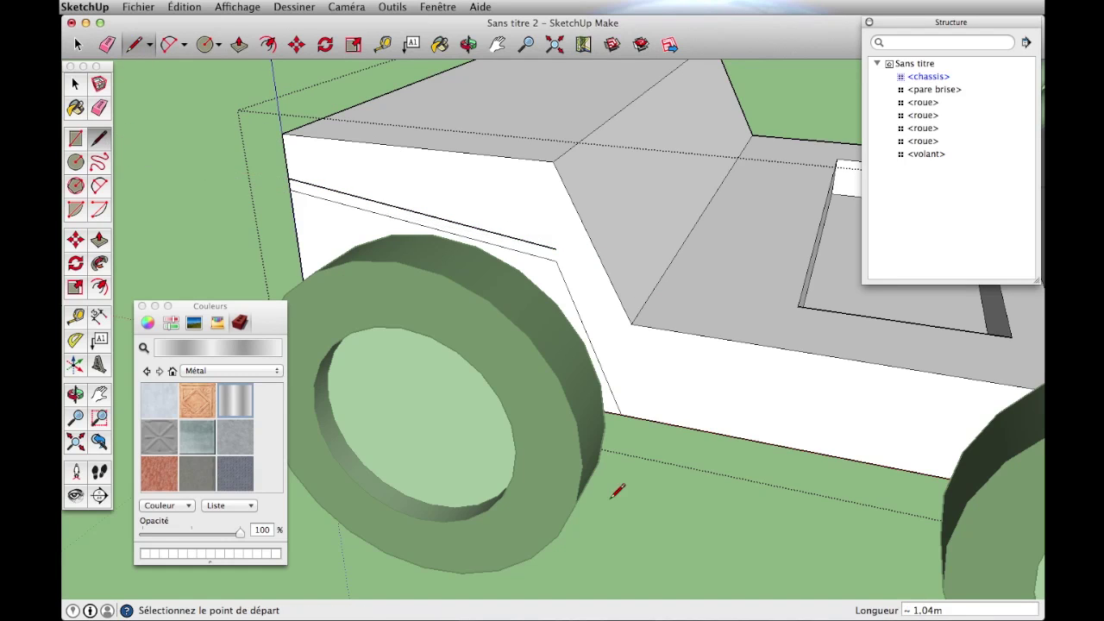
left_click(634, 416)
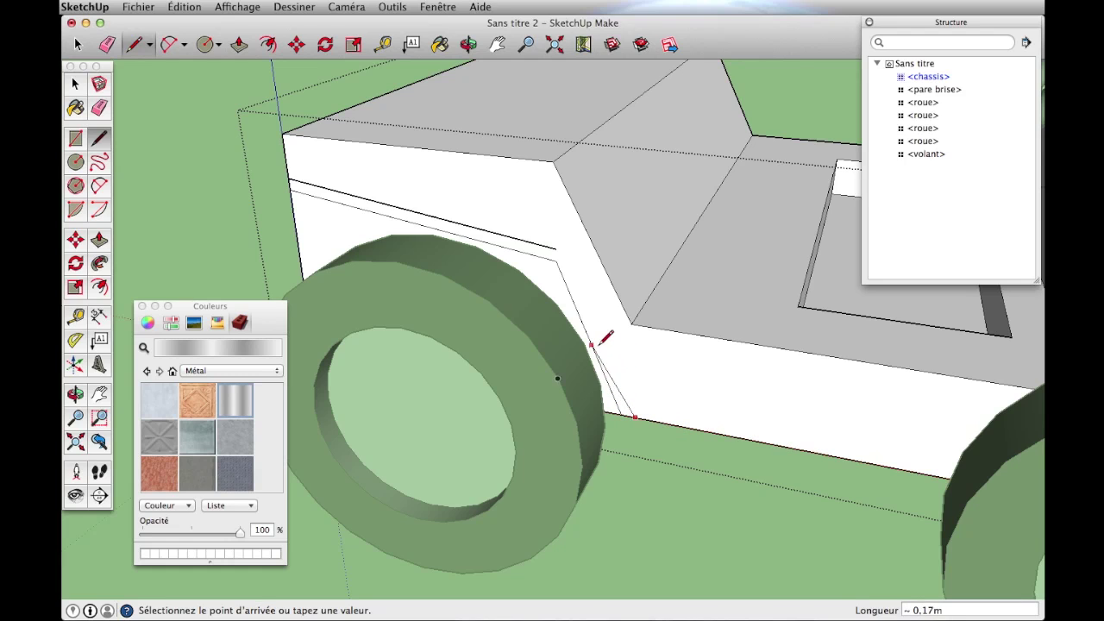
left_click(557, 249)
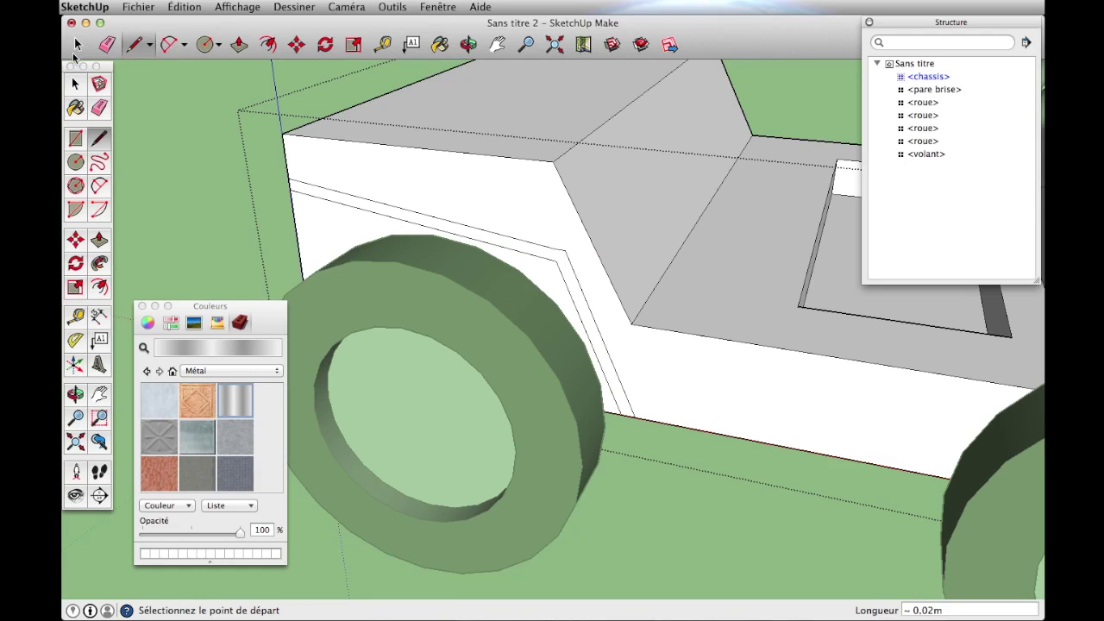
left_click(99, 239)
scroll(327, 268, "down", 5)
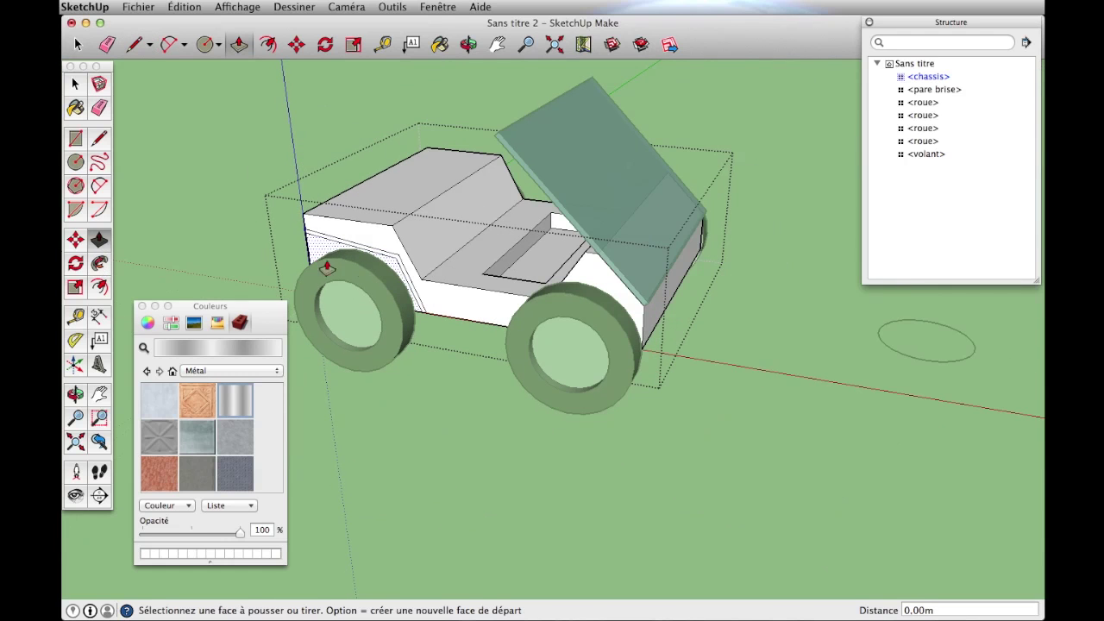
Pull the fender strip about 0.23 m out above the front wheel, then orbit to check it.
left_click(364, 254)
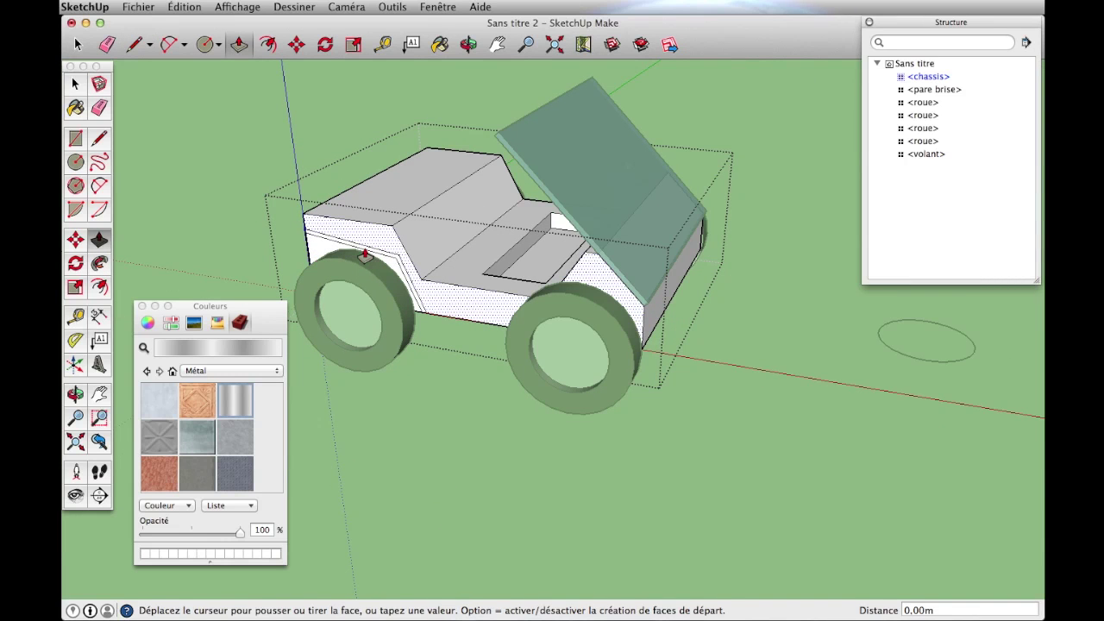
scroll(325, 242, "up", 3)
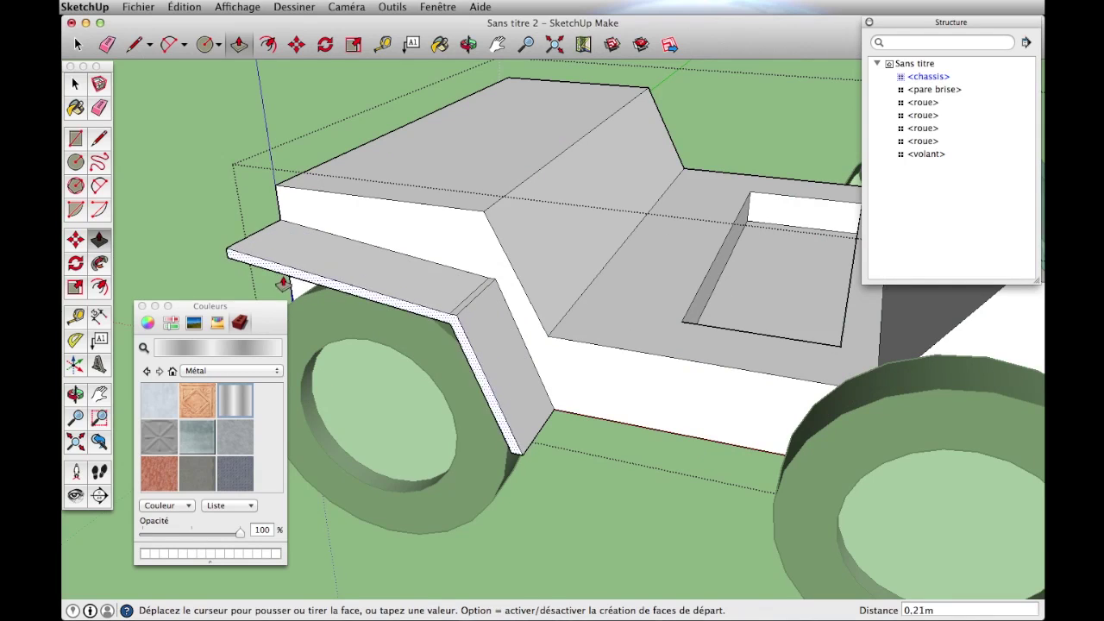
left_click(285, 282)
scroll(259, 258, "down", 2)
mouse_move(384, 249)
middle_mouse_down()
mouse_move(657, 257)
mouse_move(346, 339)
middle_mouse_up()
scroll(382, 340, "down", 2)
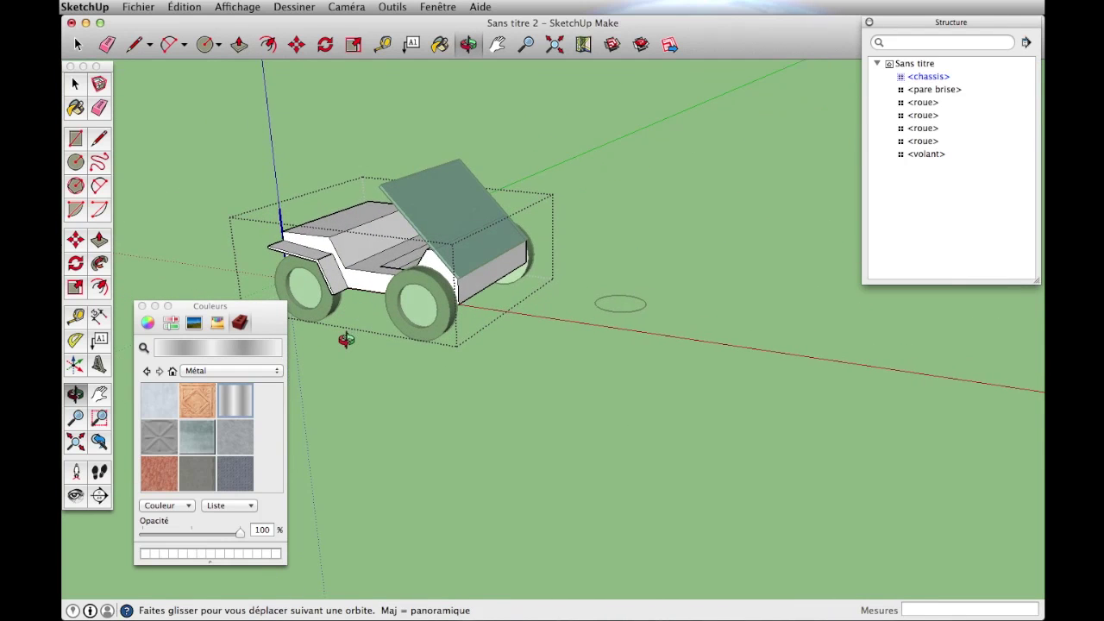
Exit the chassis component's edit context with the Select tool.
key("p")
left_click(74, 83)
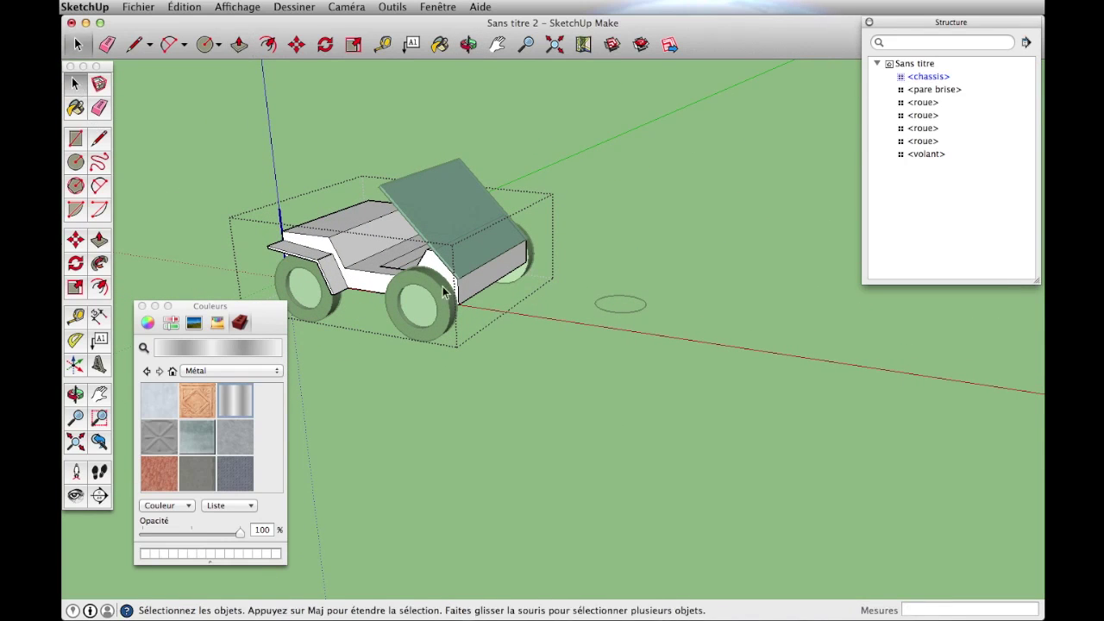
triple_click(335, 285)
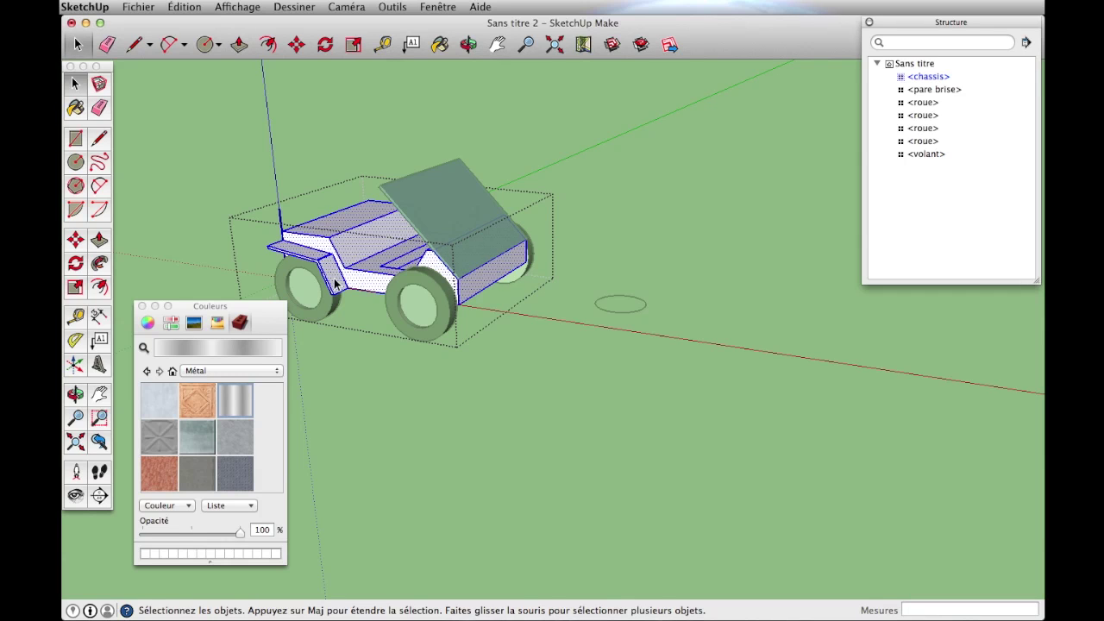
left_click(336, 285)
left_click(365, 378)
Orbit and zoom to view the car's front, blue windscreen and black tyres.
scroll(372, 377, "down", 2)
scroll(373, 382, "up", 3)
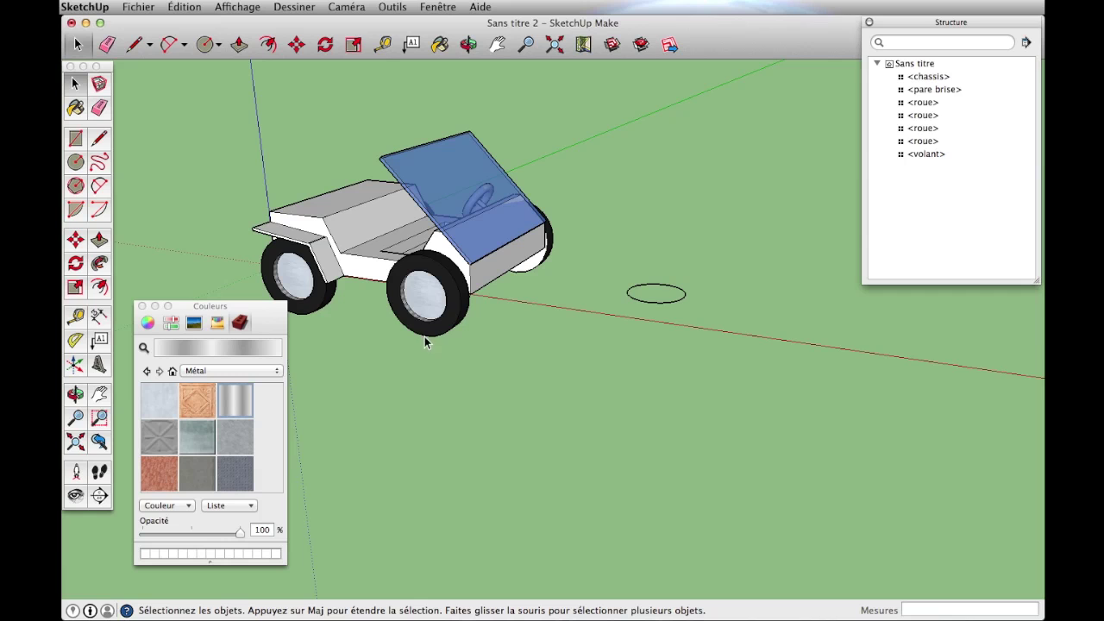
scroll(458, 363, "down", 1)
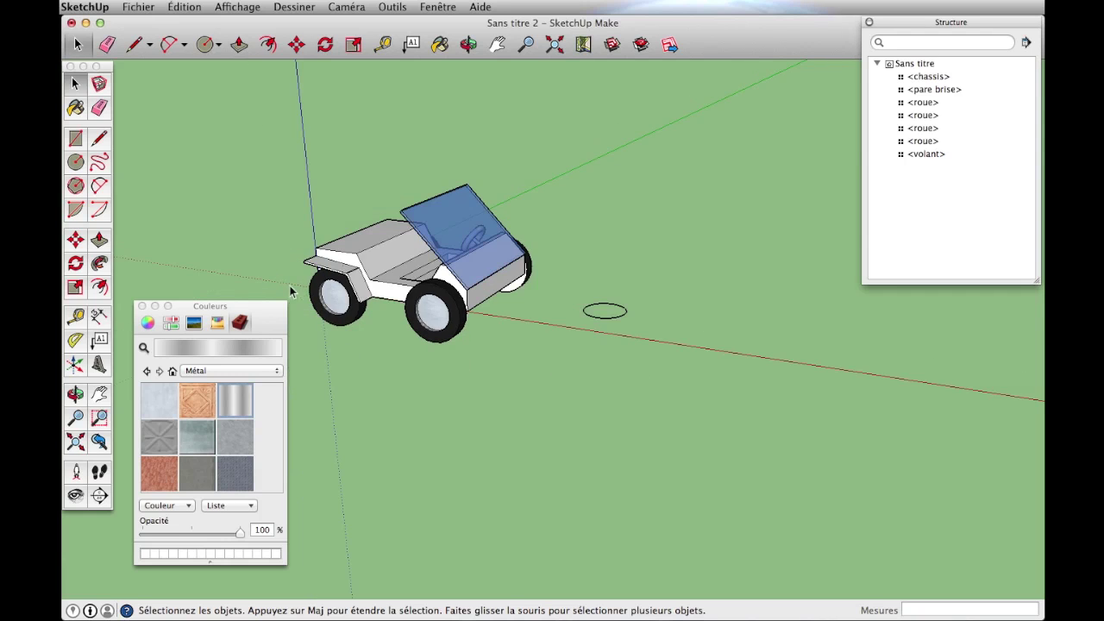
scroll(255, 264, "up", 2)
scroll(254, 264, "up", 1)
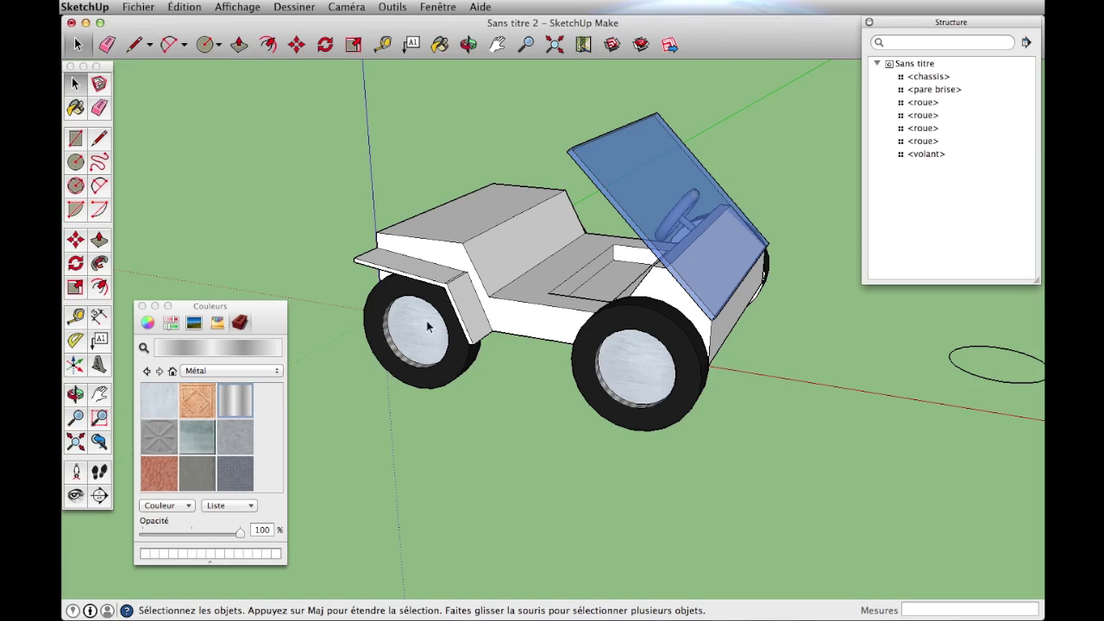
middle_click_drag(555, 485, 544, 435)
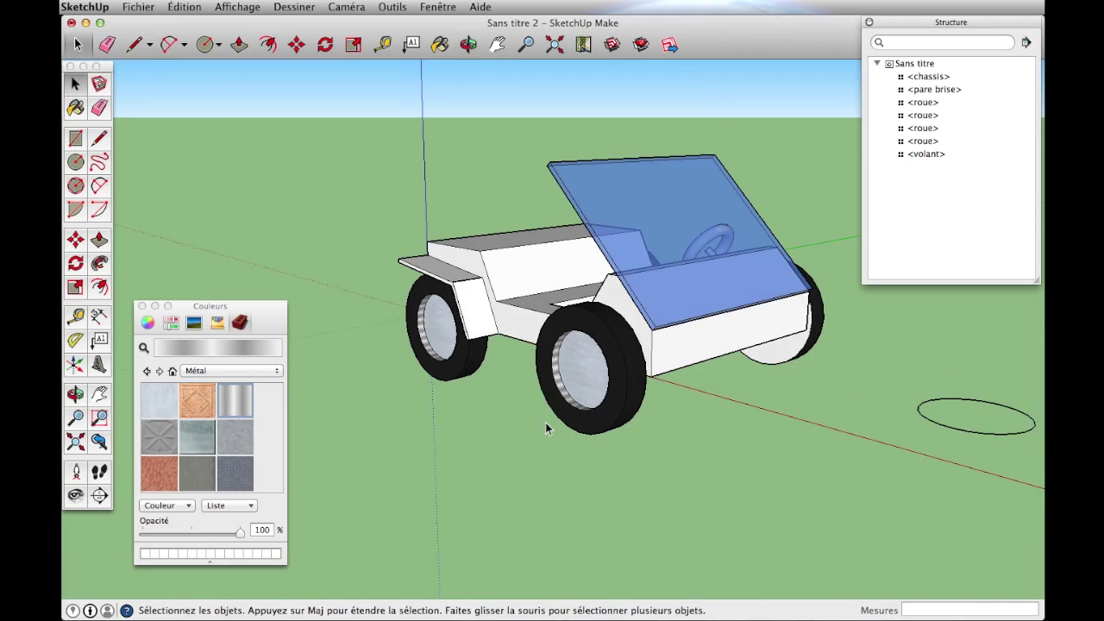
scroll(548, 431, "down", 3)
scroll(831, 428, "down", 1)
scroll(835, 432, "down", 1)
scroll(838, 434, "up", 2)
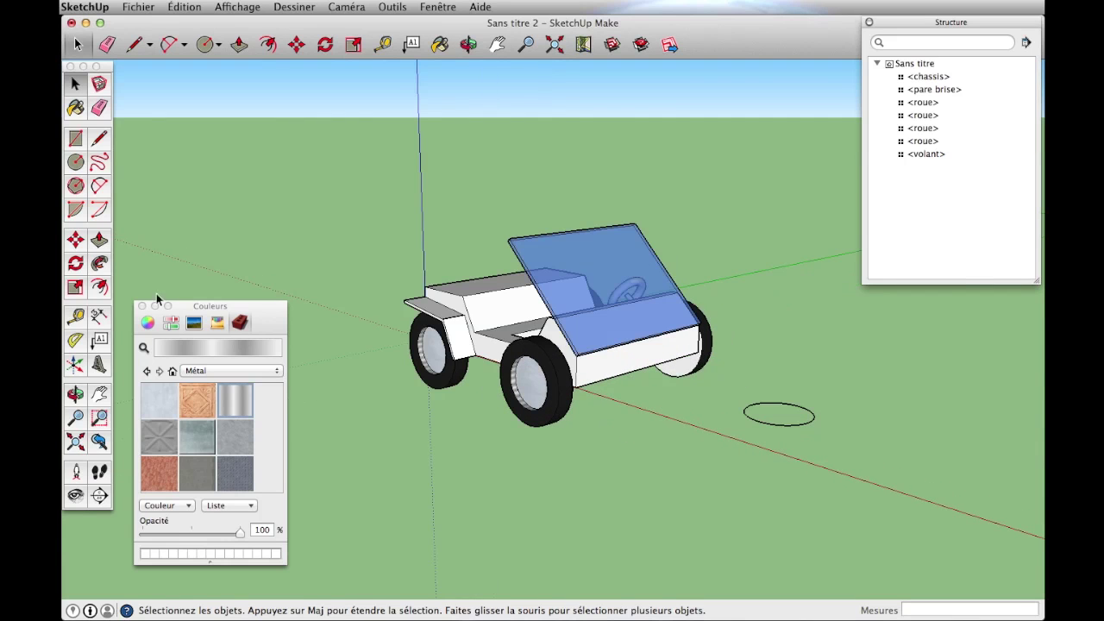
left_click(100, 314)
Dimension the car side from the front lower corner to the rear corner, reading 1,50 m.
scroll(701, 399, "up", 2)
left_click(484, 381)
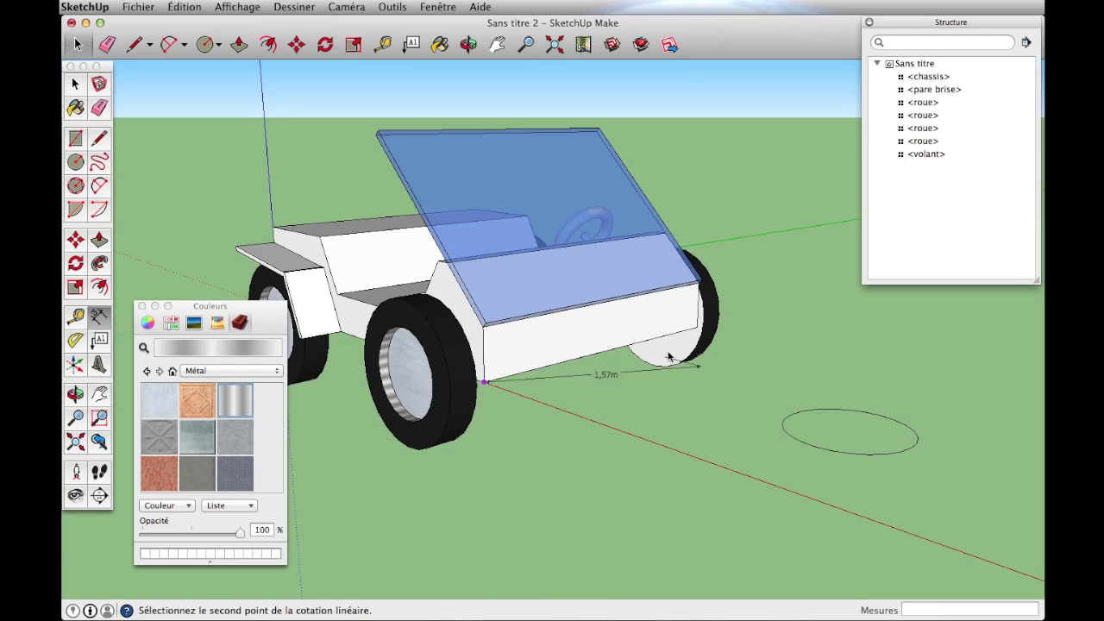
left_click(698, 330)
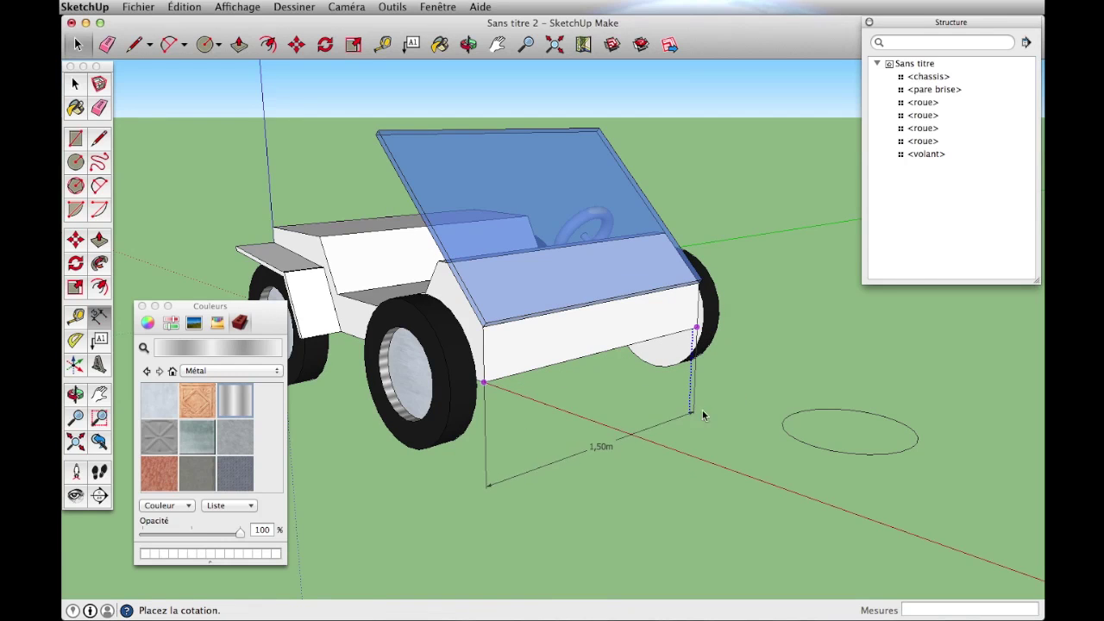